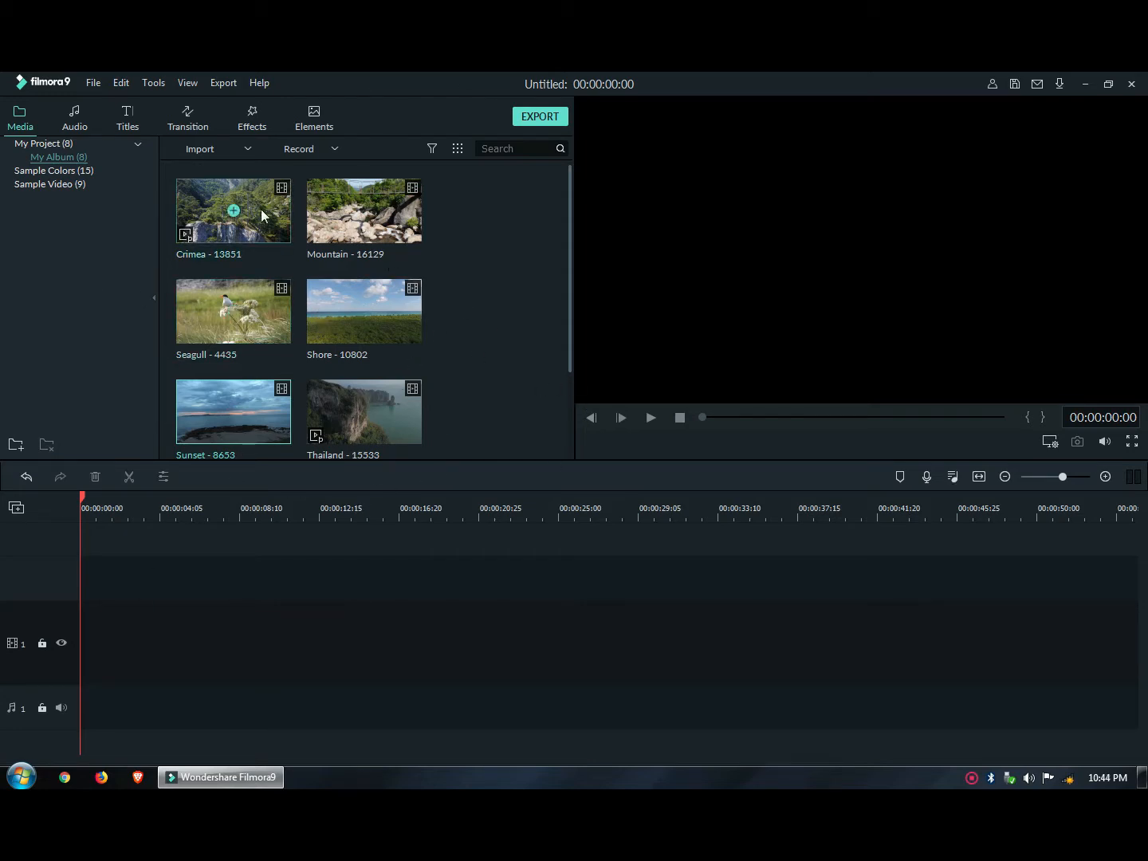
- Place the Crimea clip at the start of video track 1 and dismiss the project-settings mismatch prompt
drag(262, 213, 85, 639)
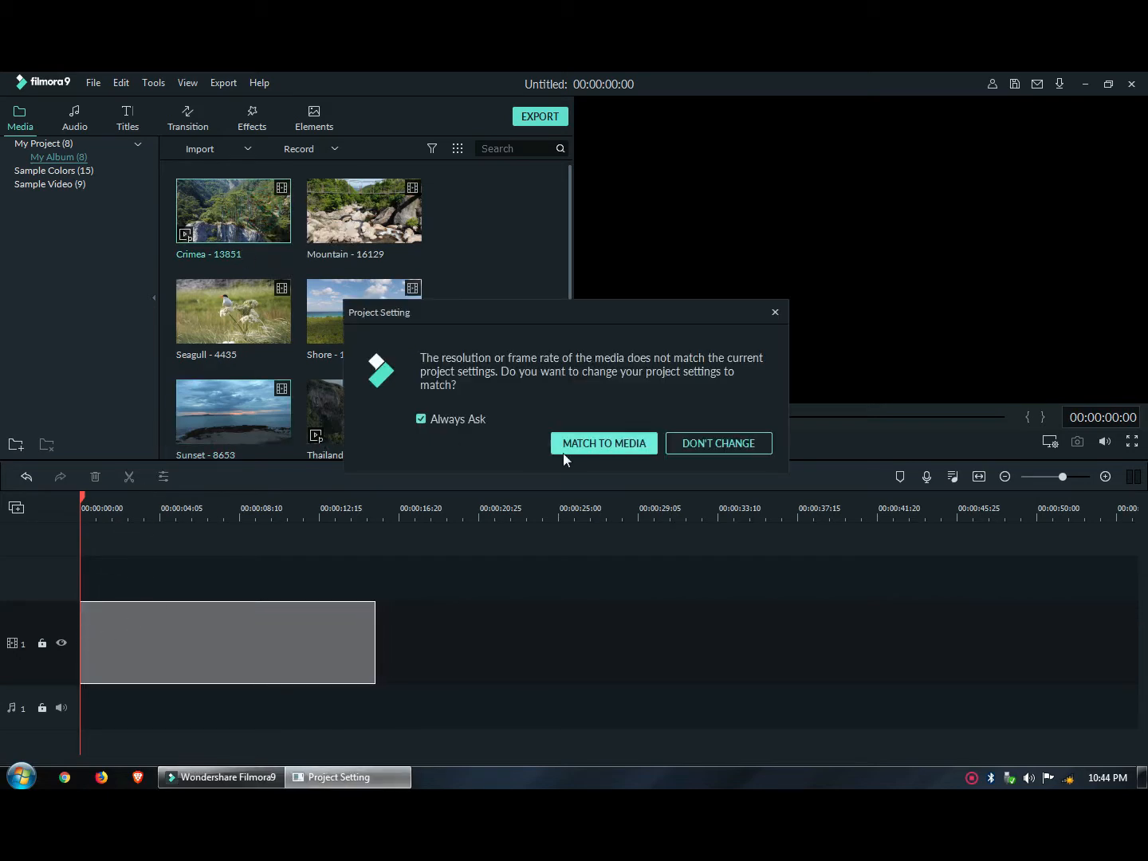
click(775, 313)
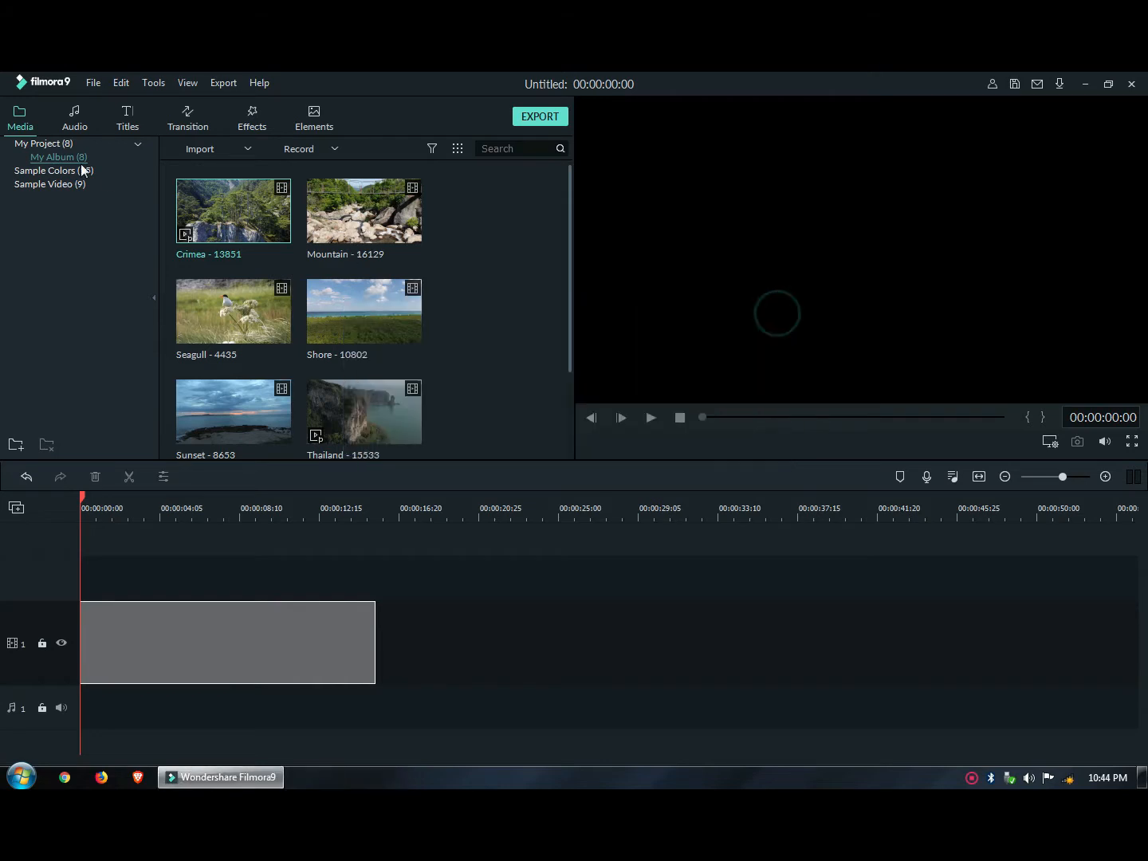
- Set the project resolution to 1920 x 1080 (Full HD) with a 30 fps frame rate
click(94, 83)
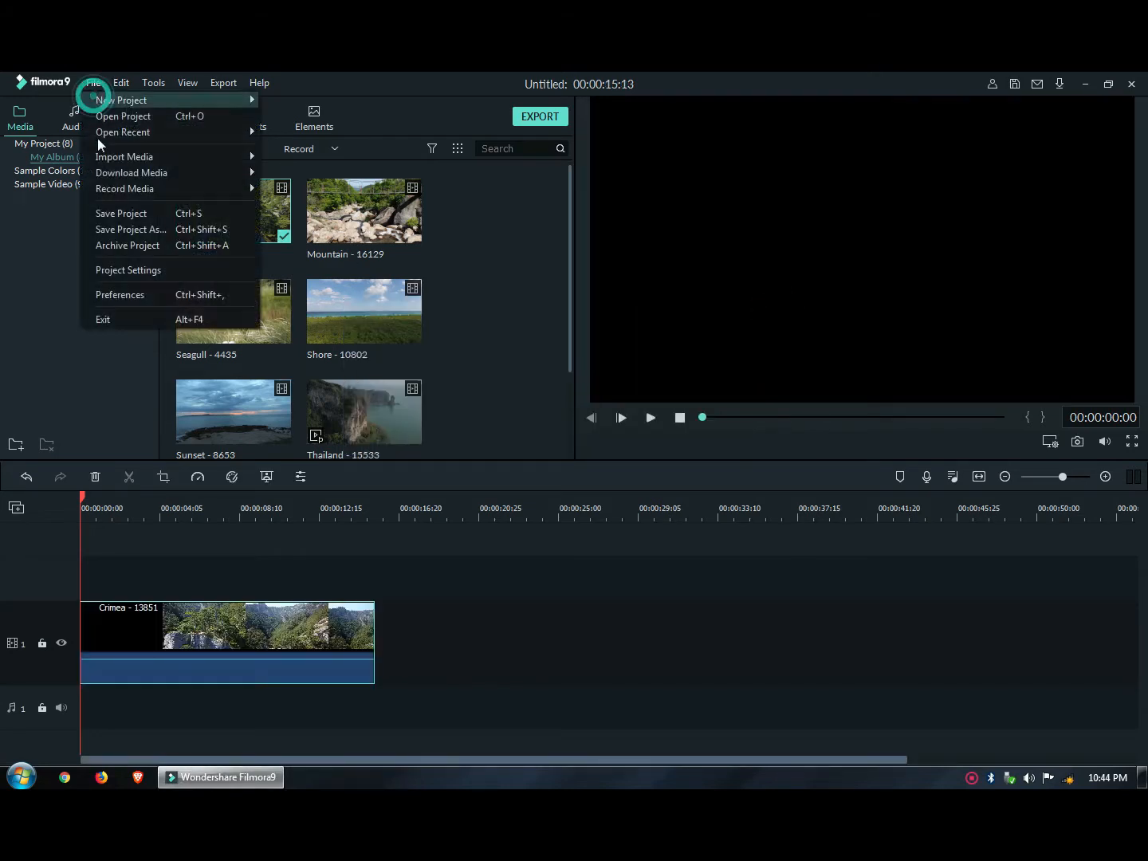
click(125, 267)
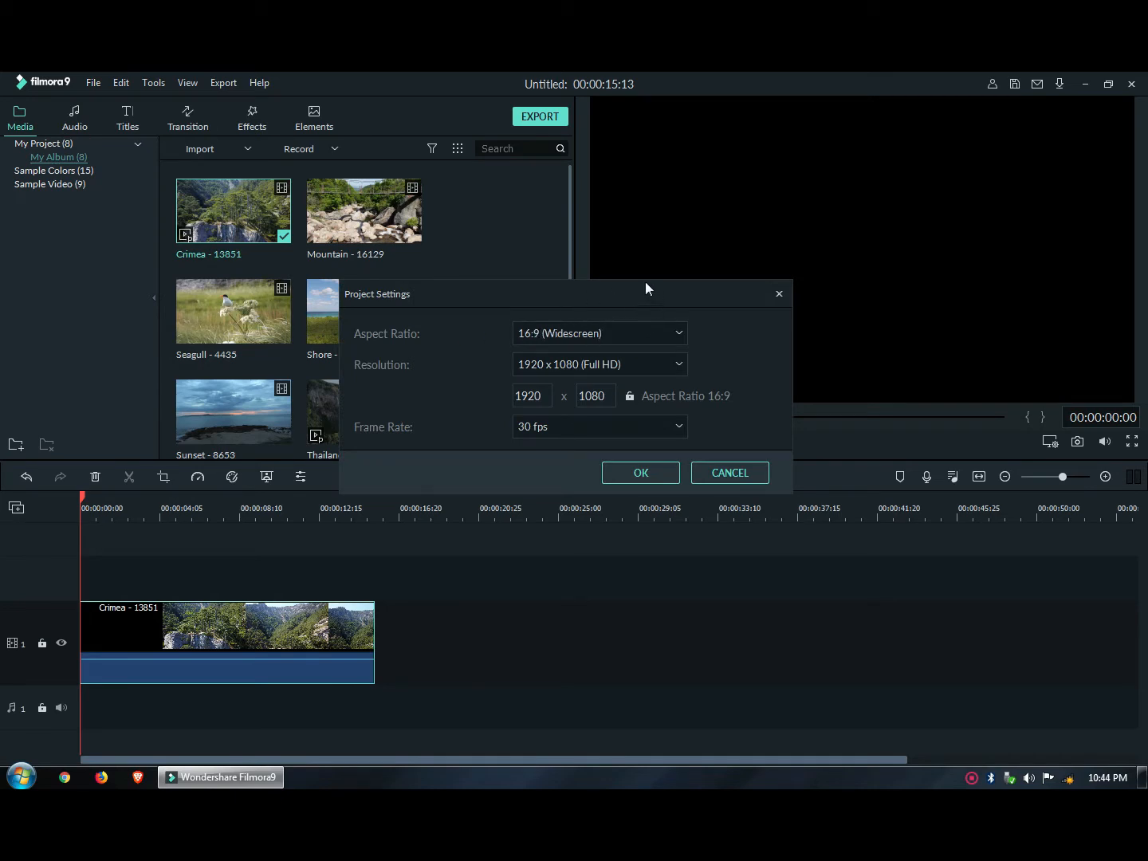
click(618, 358)
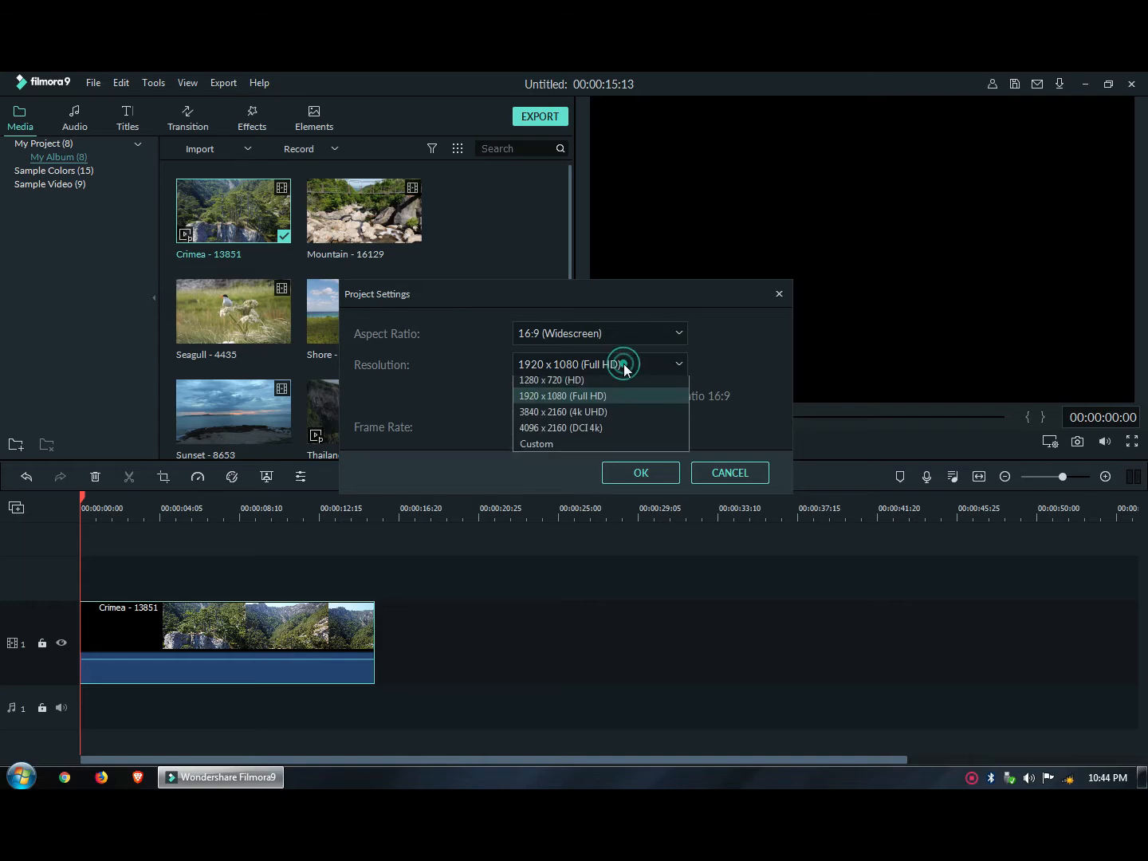
click(590, 400)
click(631, 428)
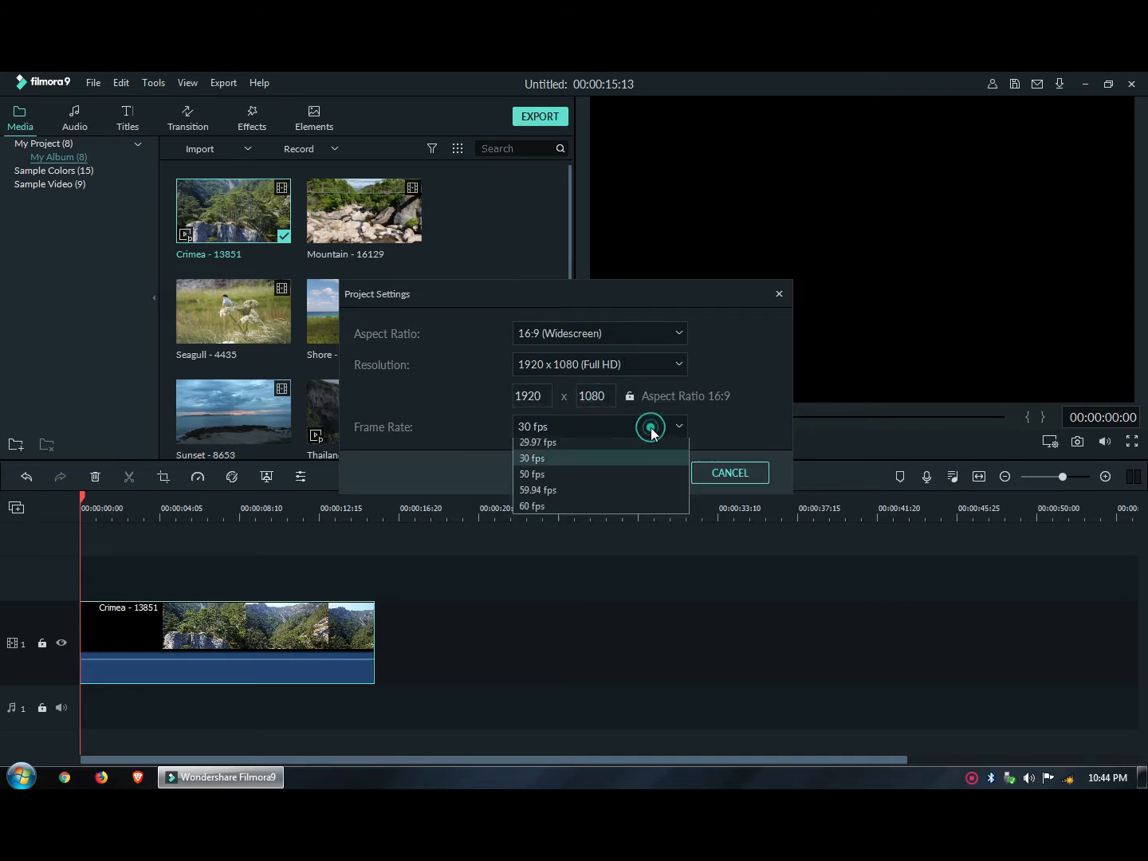
click(647, 428)
click(637, 471)
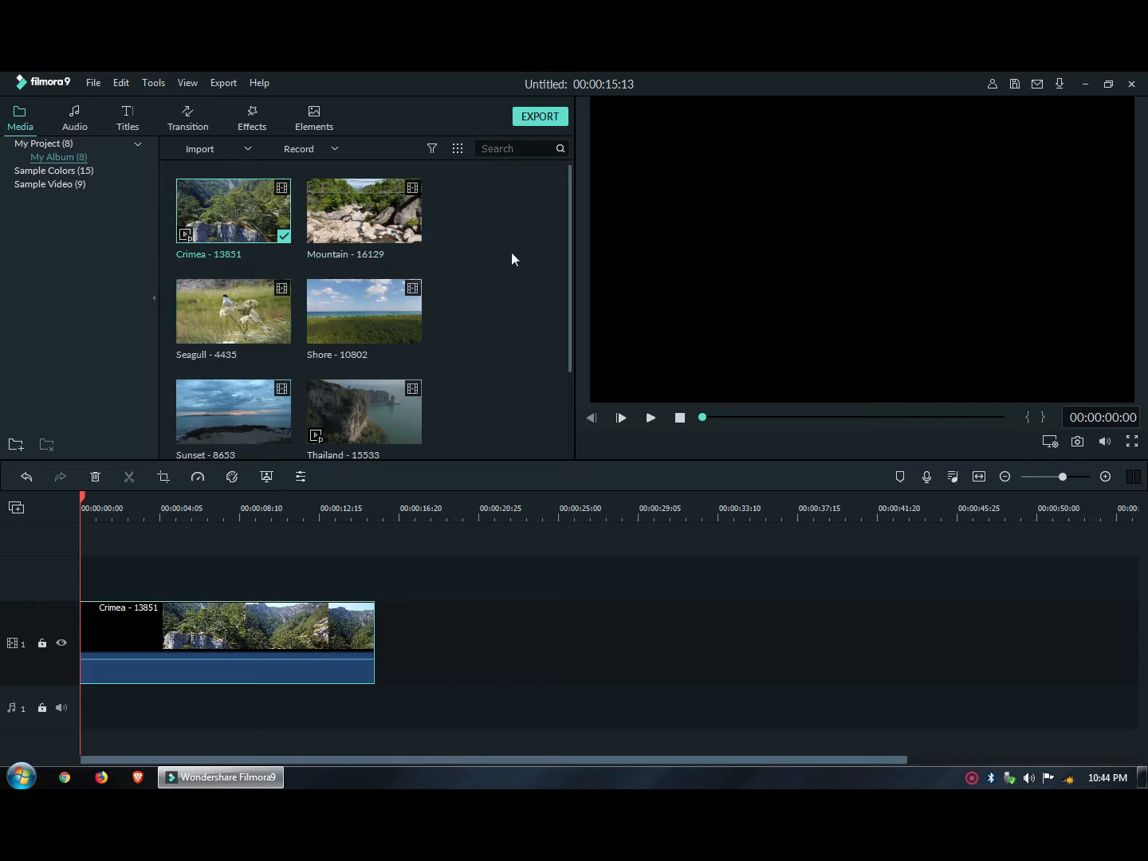
- Append the Mountain and Shore clips after the Crimea clip on video track 1
click(401, 227)
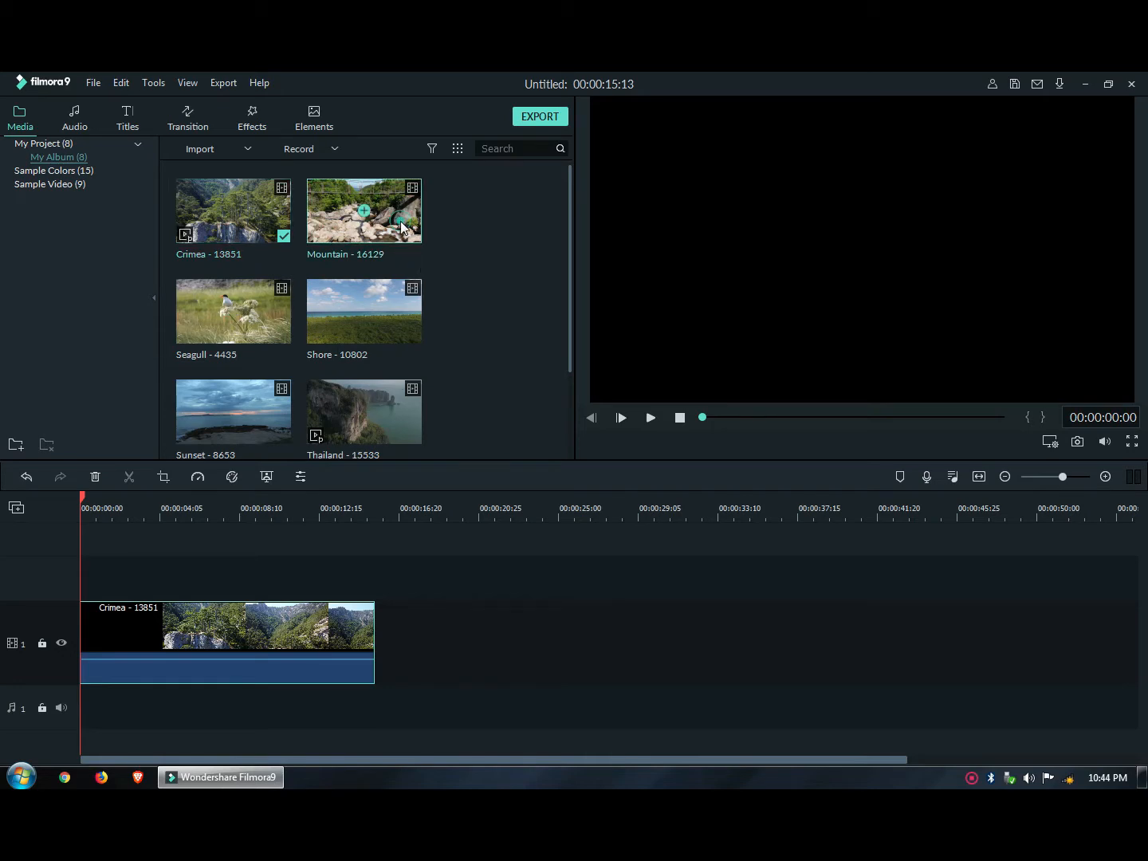
drag(400, 226, 376, 641)
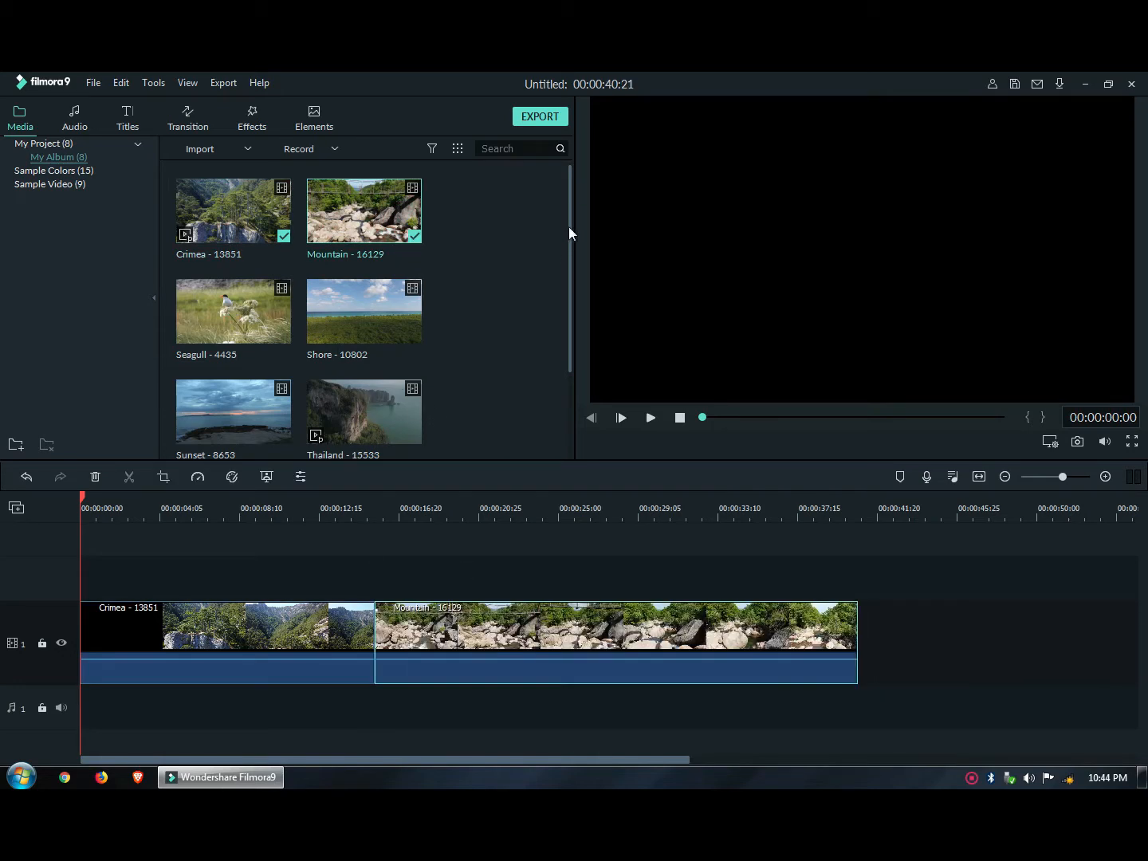
mouse_move(569, 236)
mouse_down()
mouse_move(567, 308)
mouse_move(570, 266)
mouse_up()
drag(383, 263, 864, 635)
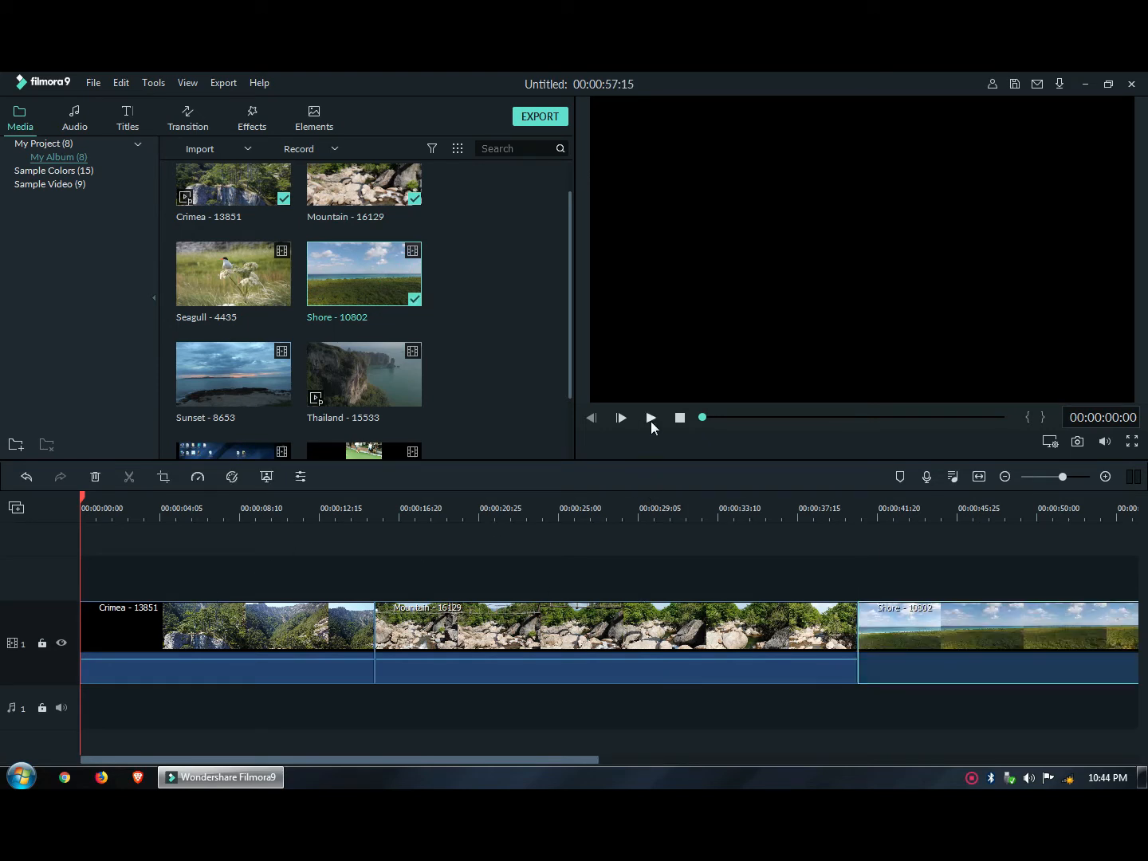
- Preview the sequence from the beginning and speed up the Crimea clip to Fast 2x
drag(936, 523, 270, 498)
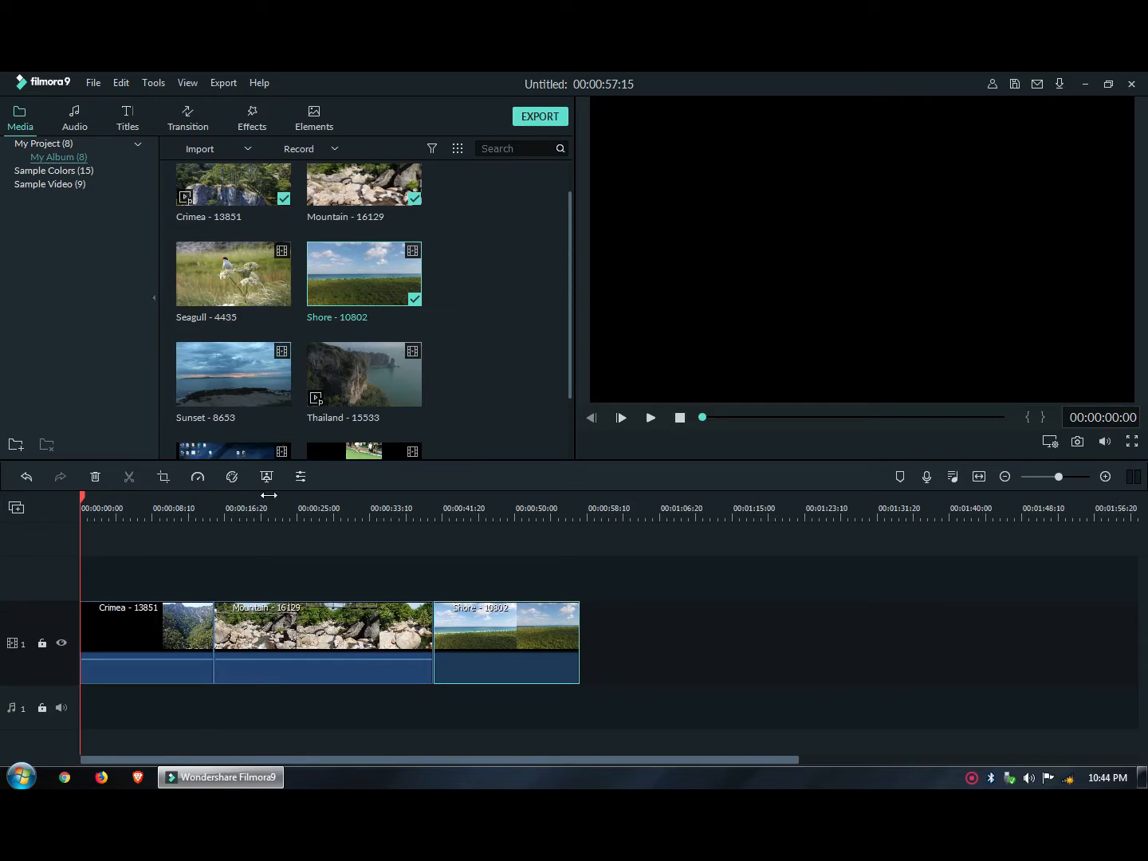
click(650, 421)
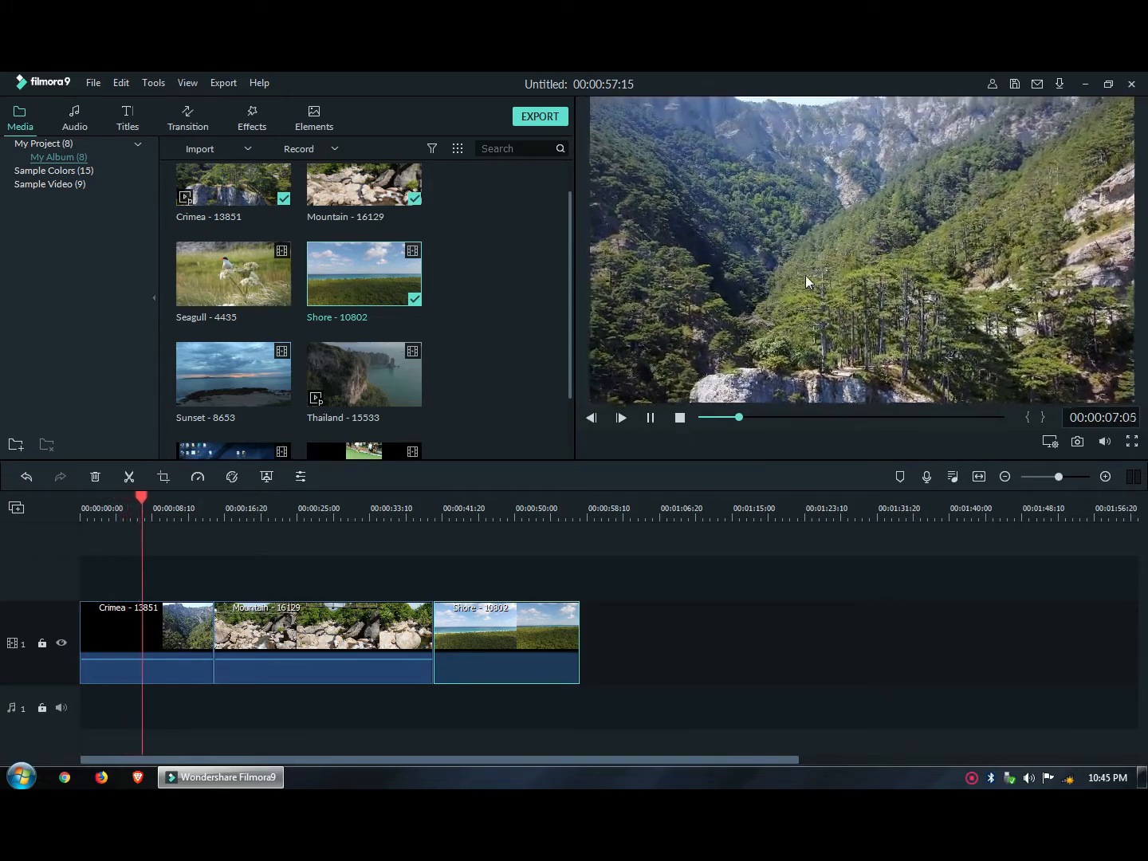
click(174, 628)
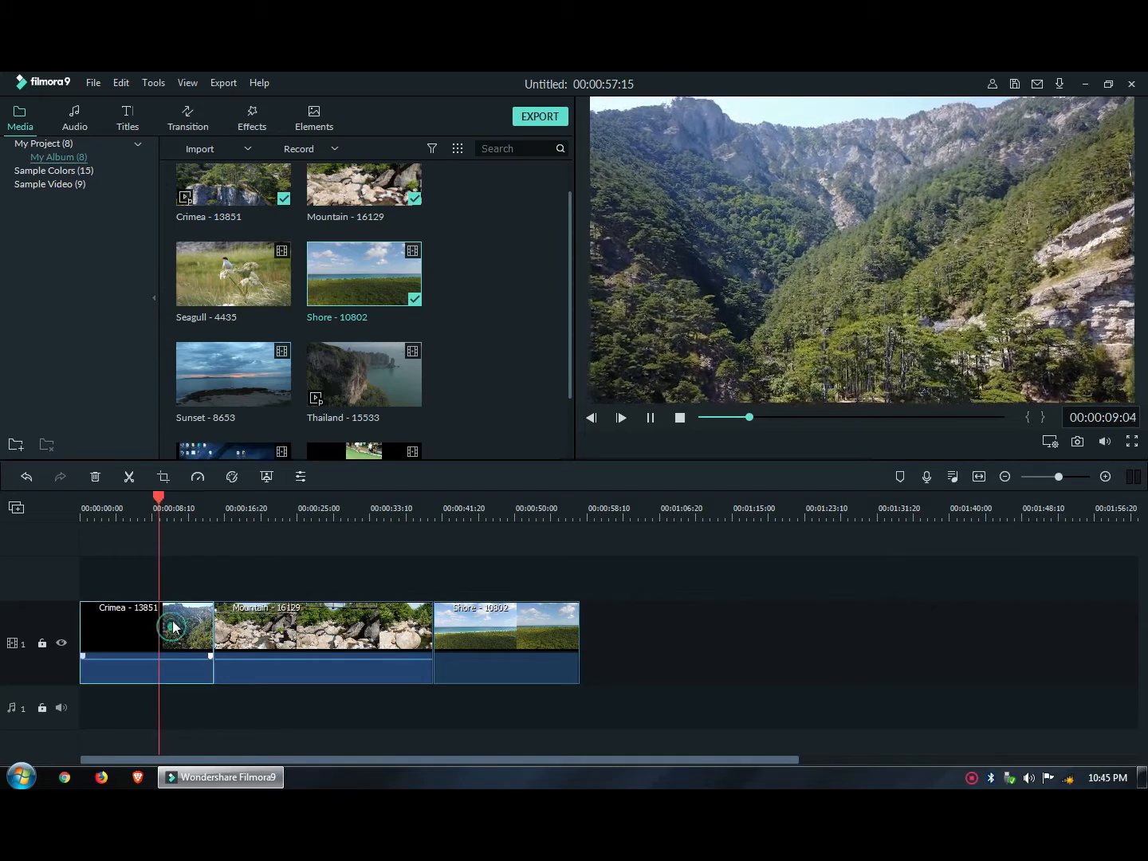
click(200, 477)
click(168, 632)
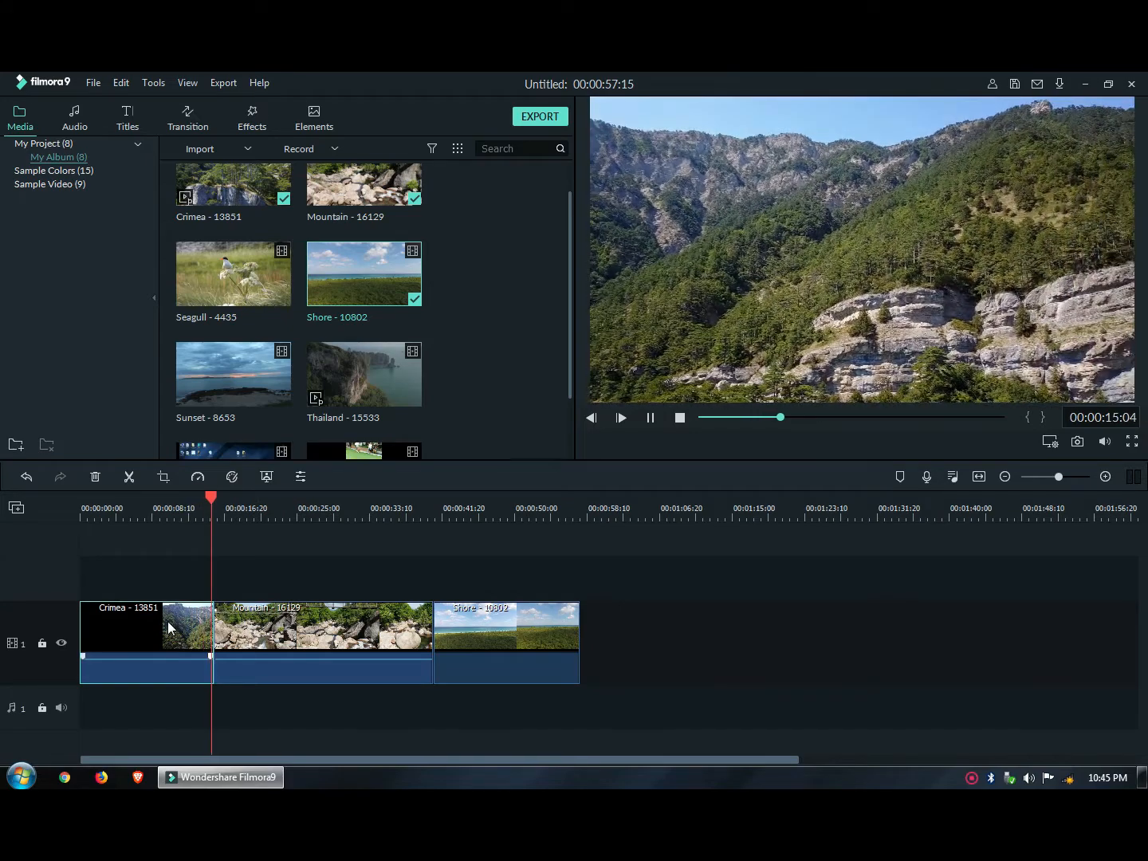
click(199, 480)
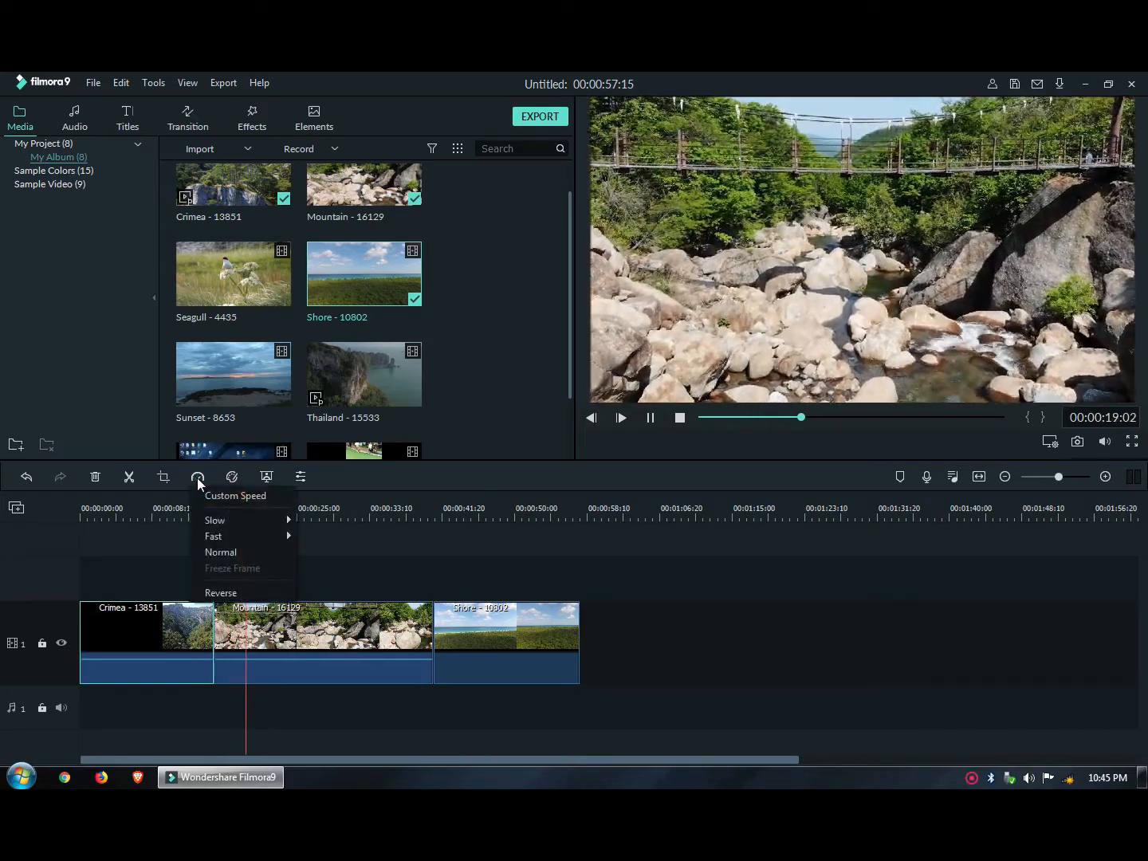
mouse_move(227, 535)
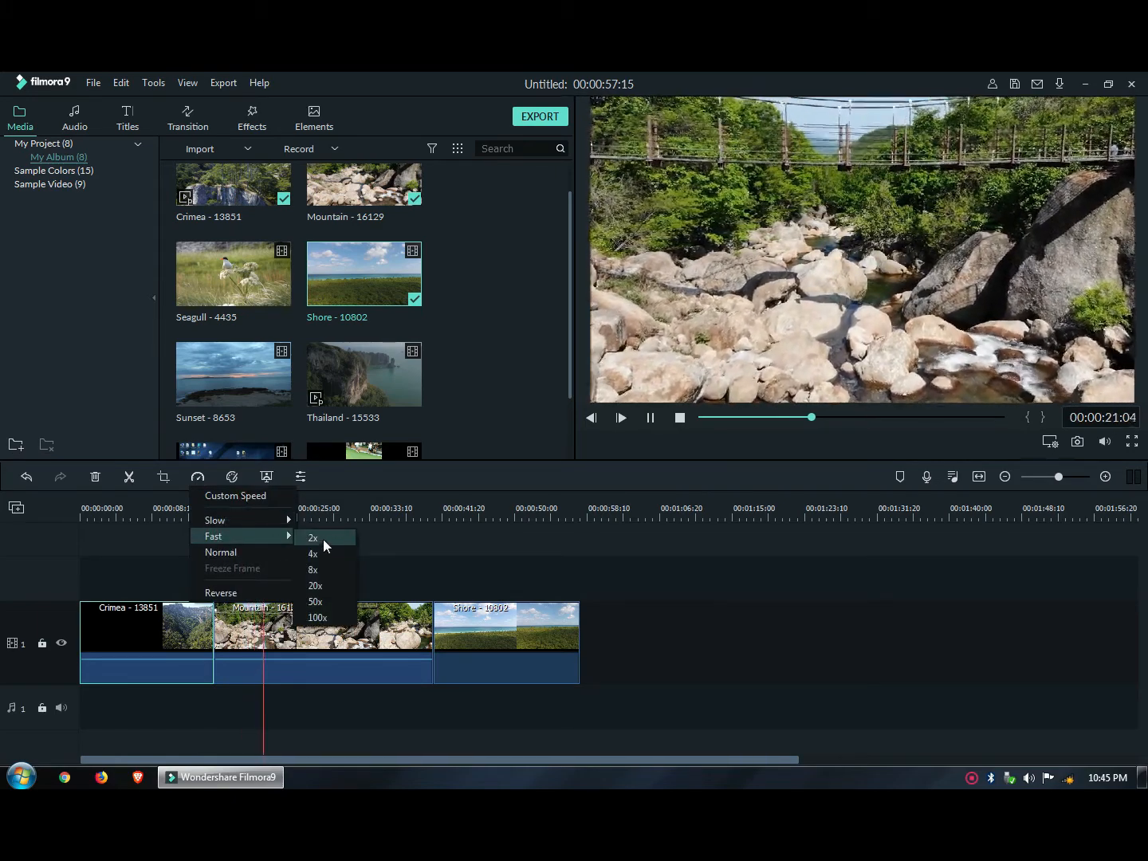
click(325, 545)
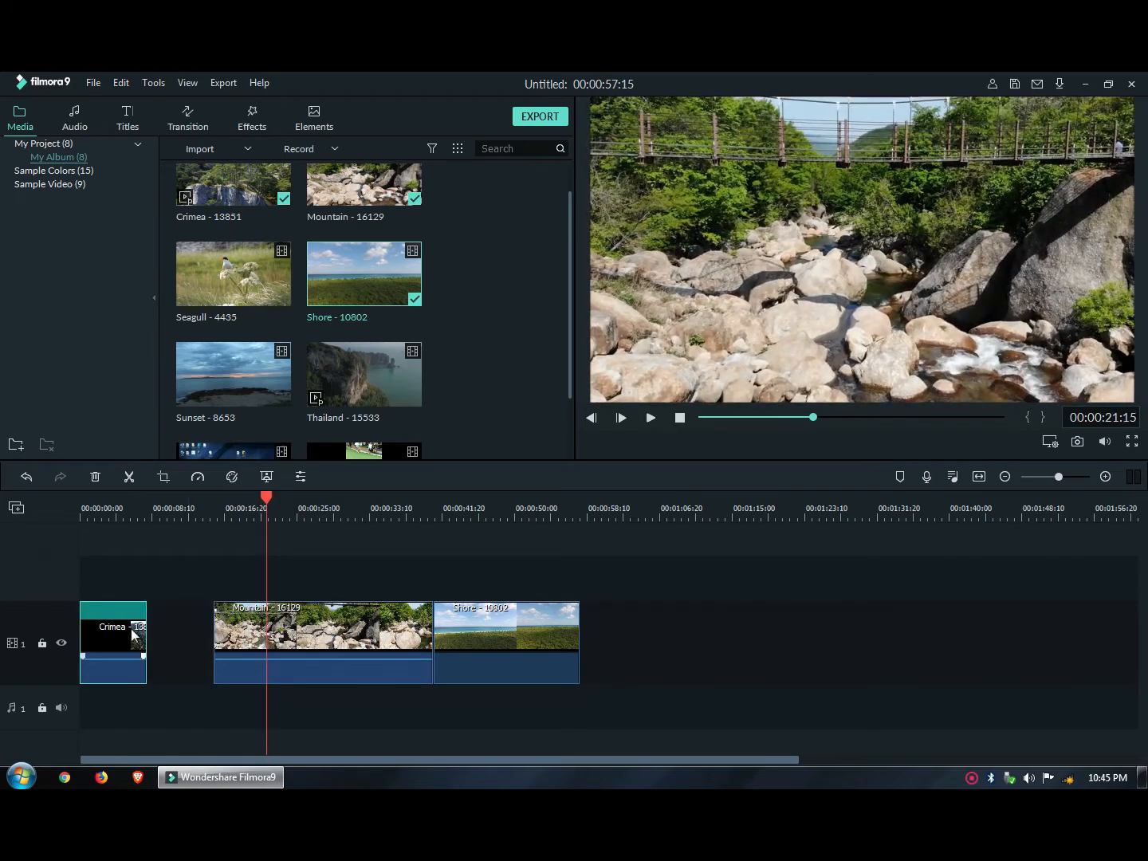
- Ripple delete the gap between the Crimea and Mountain clips
click(177, 647)
right_click(177, 648)
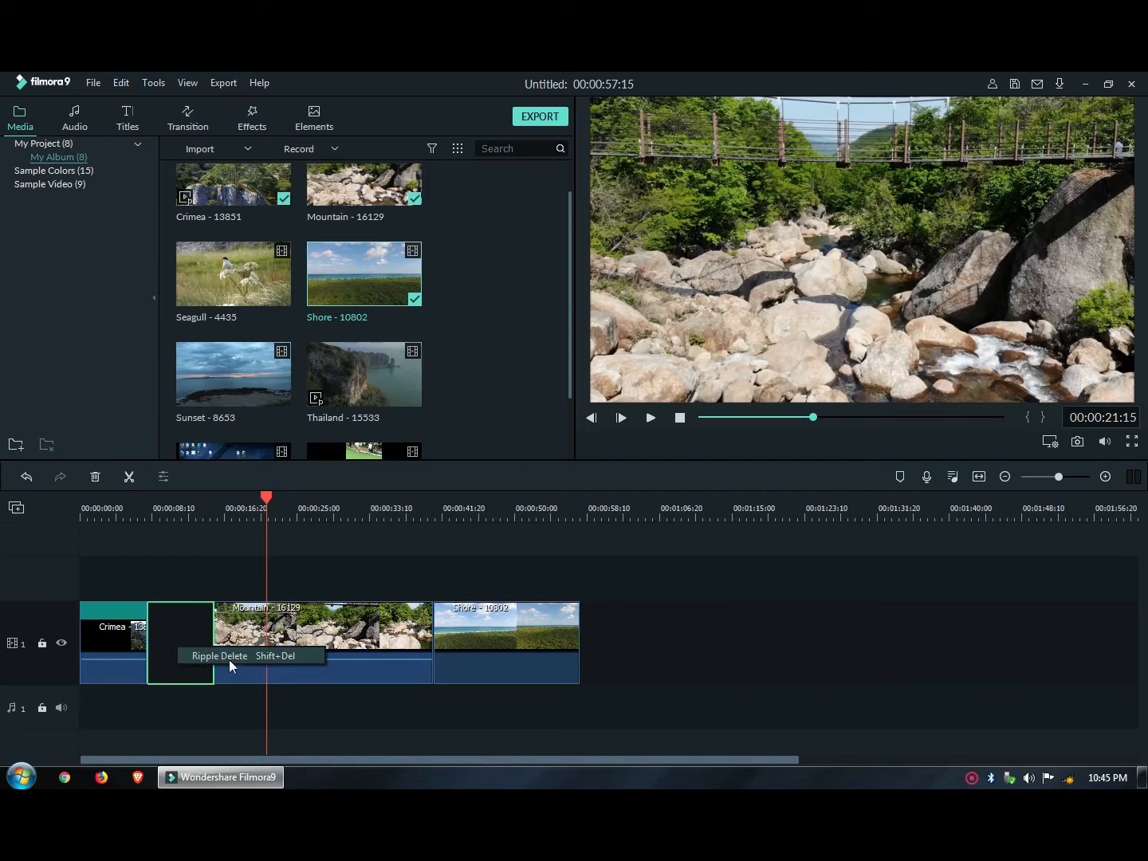
click(225, 657)
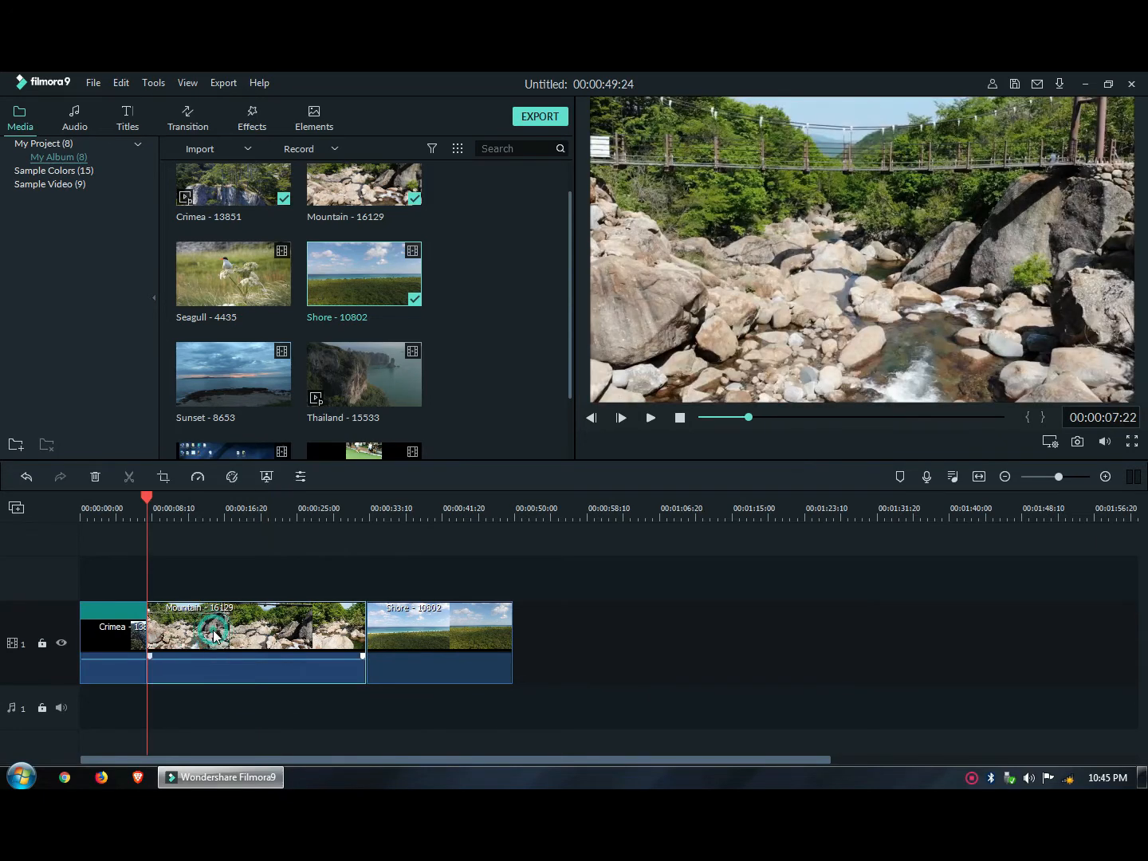
- Speed up the Mountain clip to Fast 2x and ripple delete the gap before the Shore clip
click(198, 476)
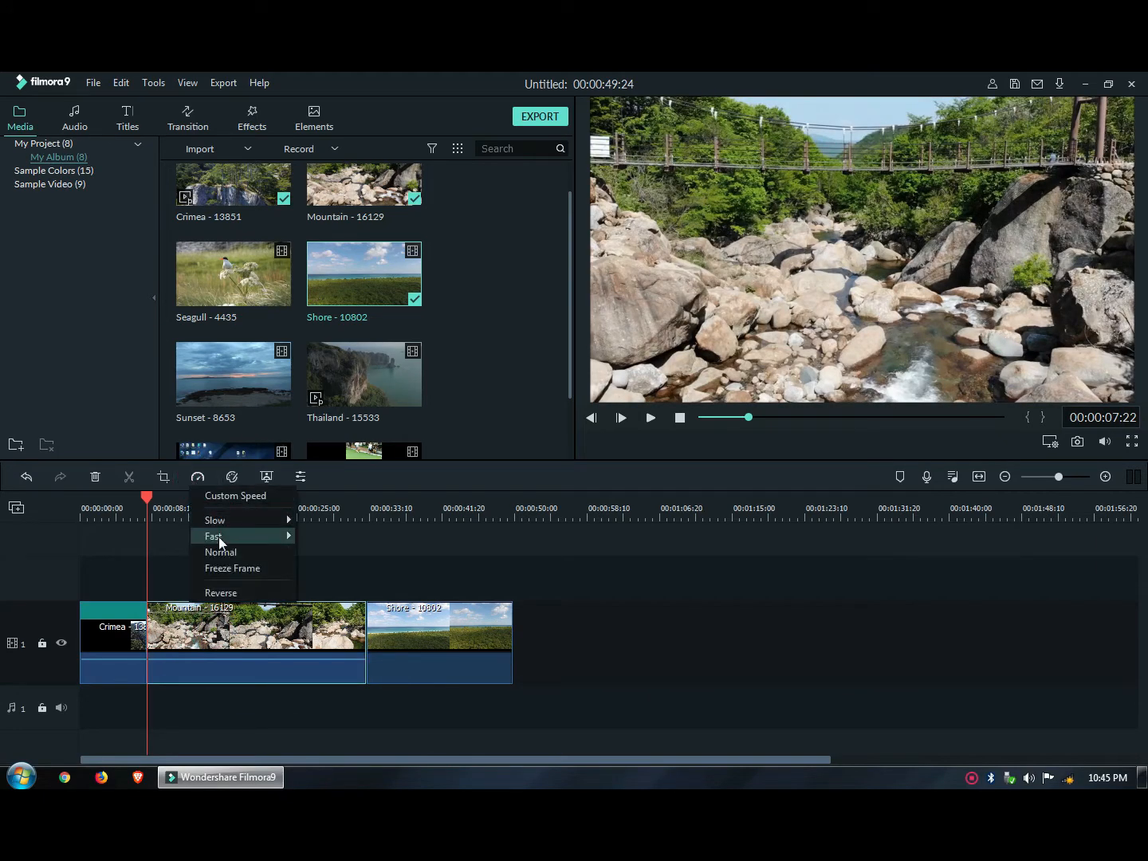
mouse_move(219, 542)
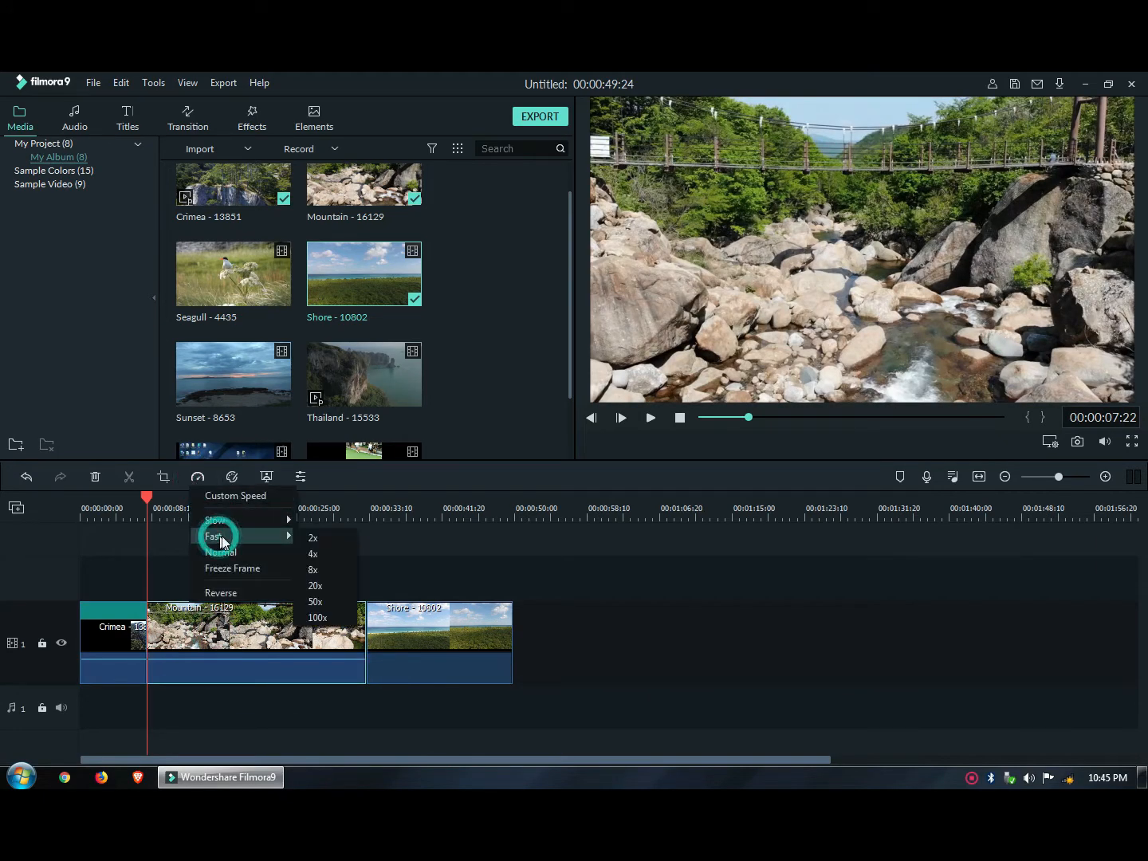
click(326, 546)
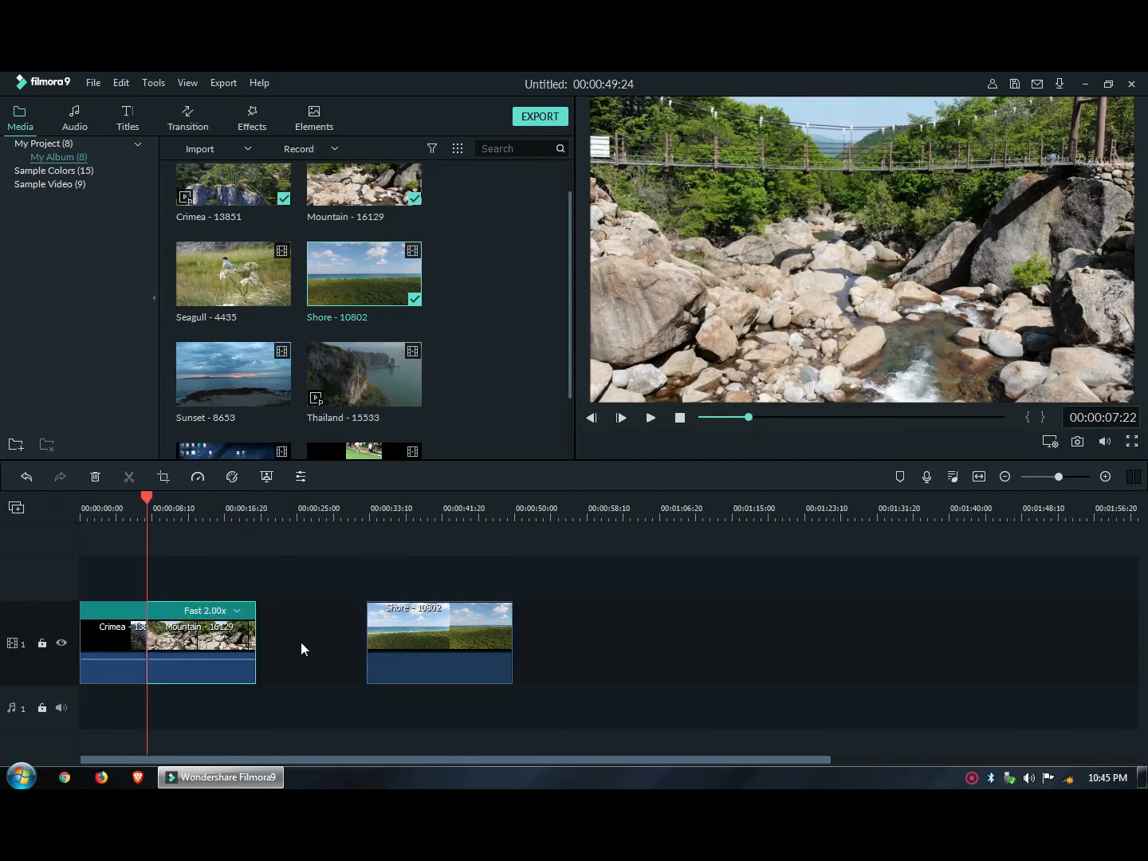
right_click(298, 644)
click(327, 651)
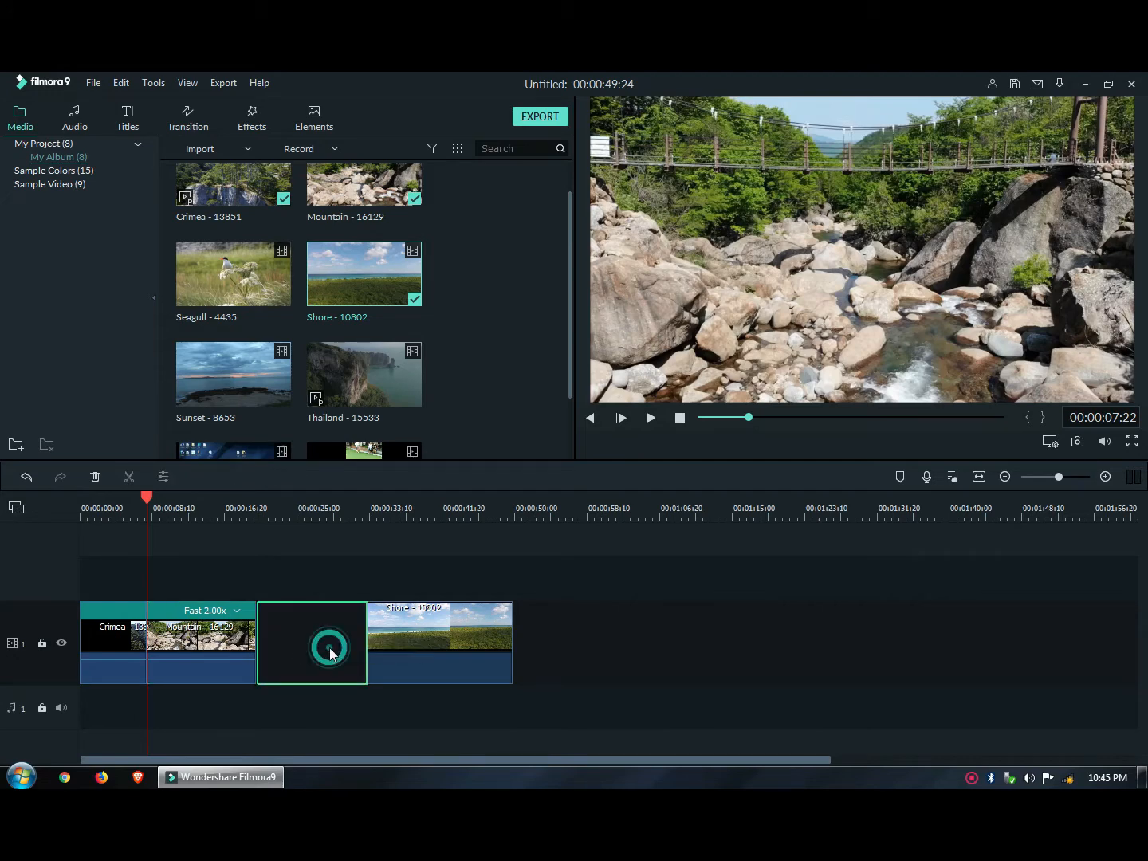
- Speed up the Shore clip to Fast 2x
click(370, 648)
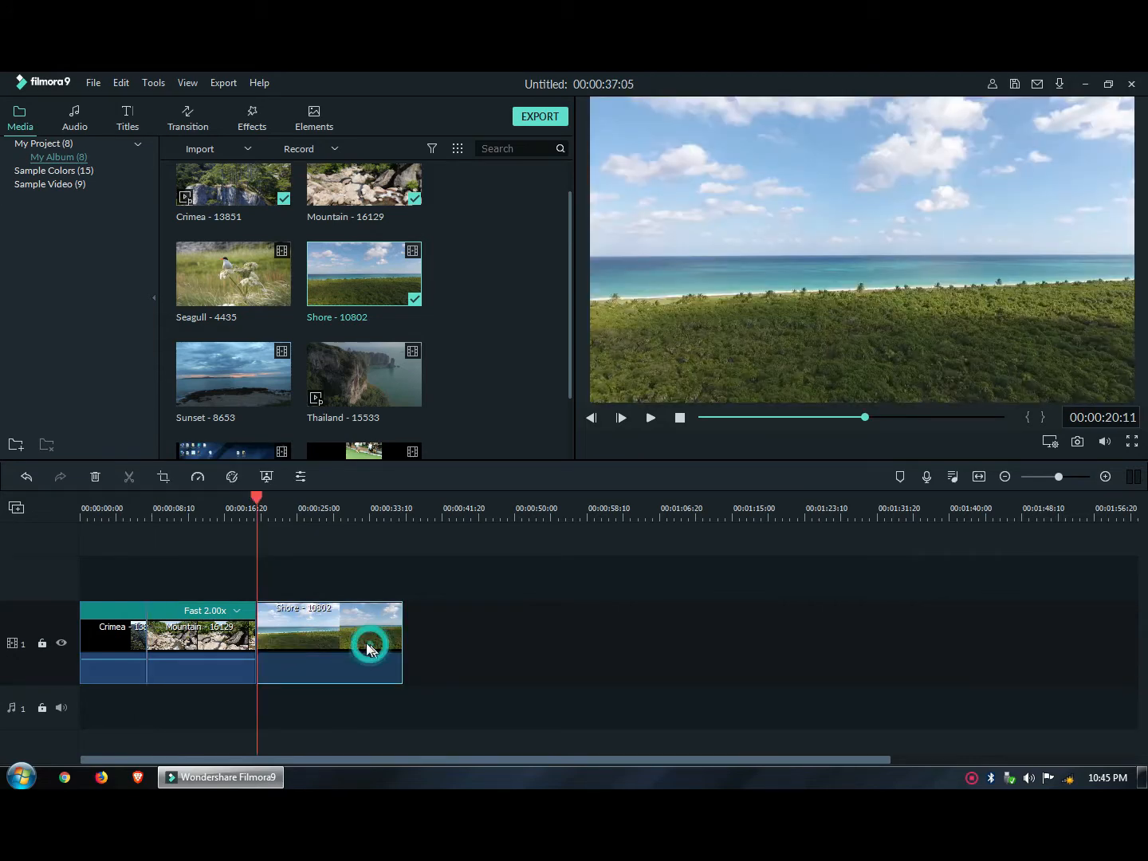
click(197, 473)
click(224, 536)
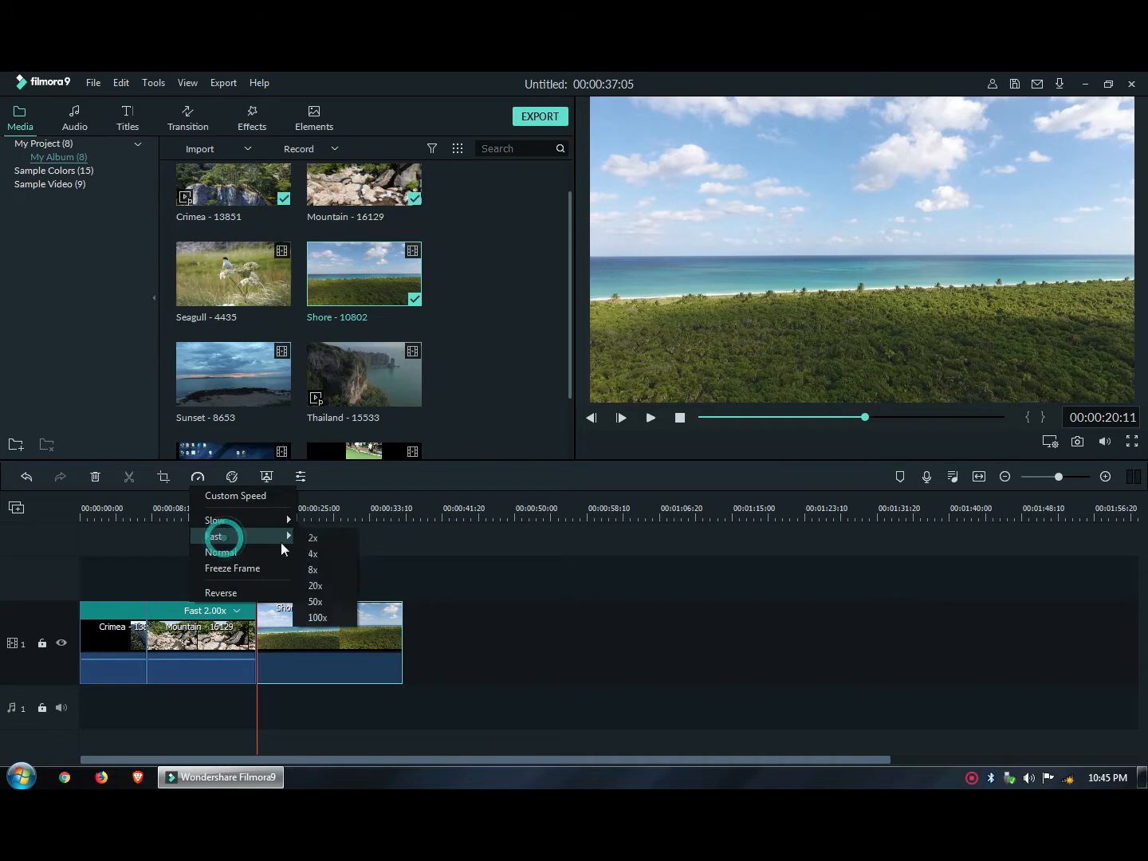
click(307, 542)
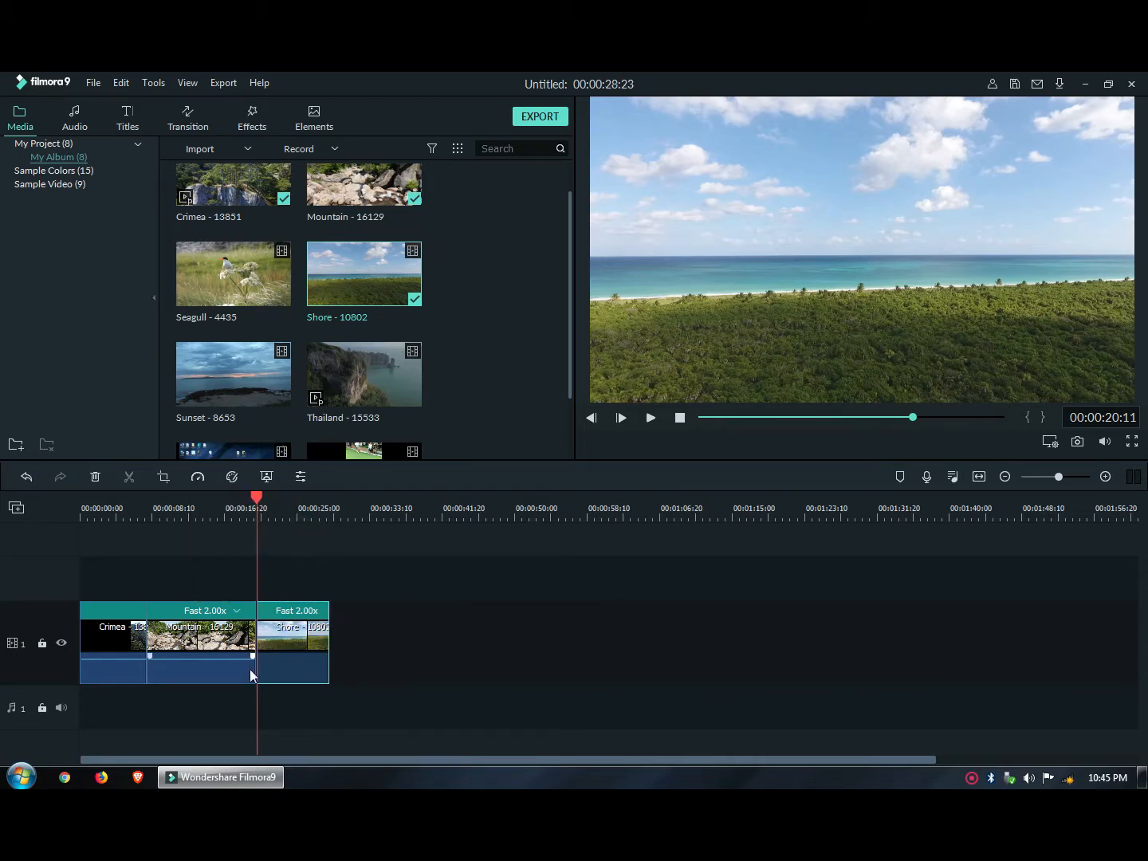
- Play the sped-up sequence from the beginning for a few seconds and pause it
click(680, 418)
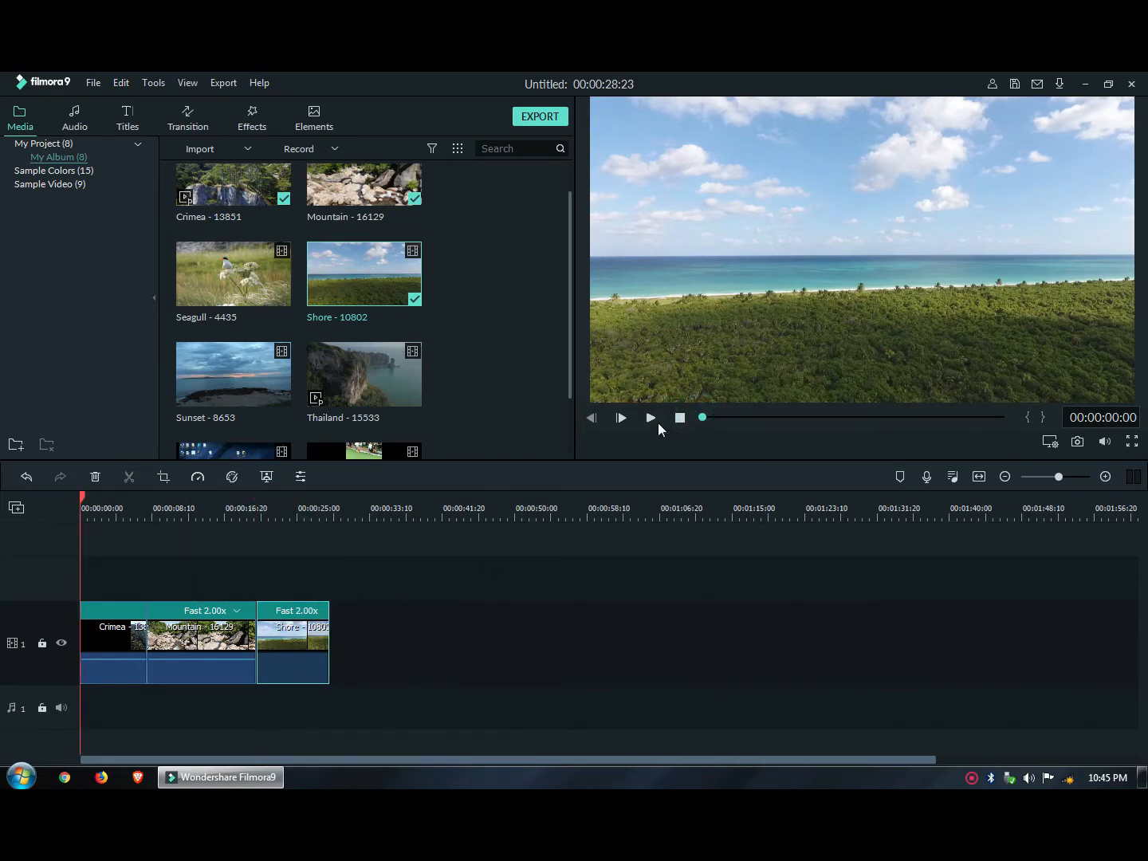
click(650, 418)
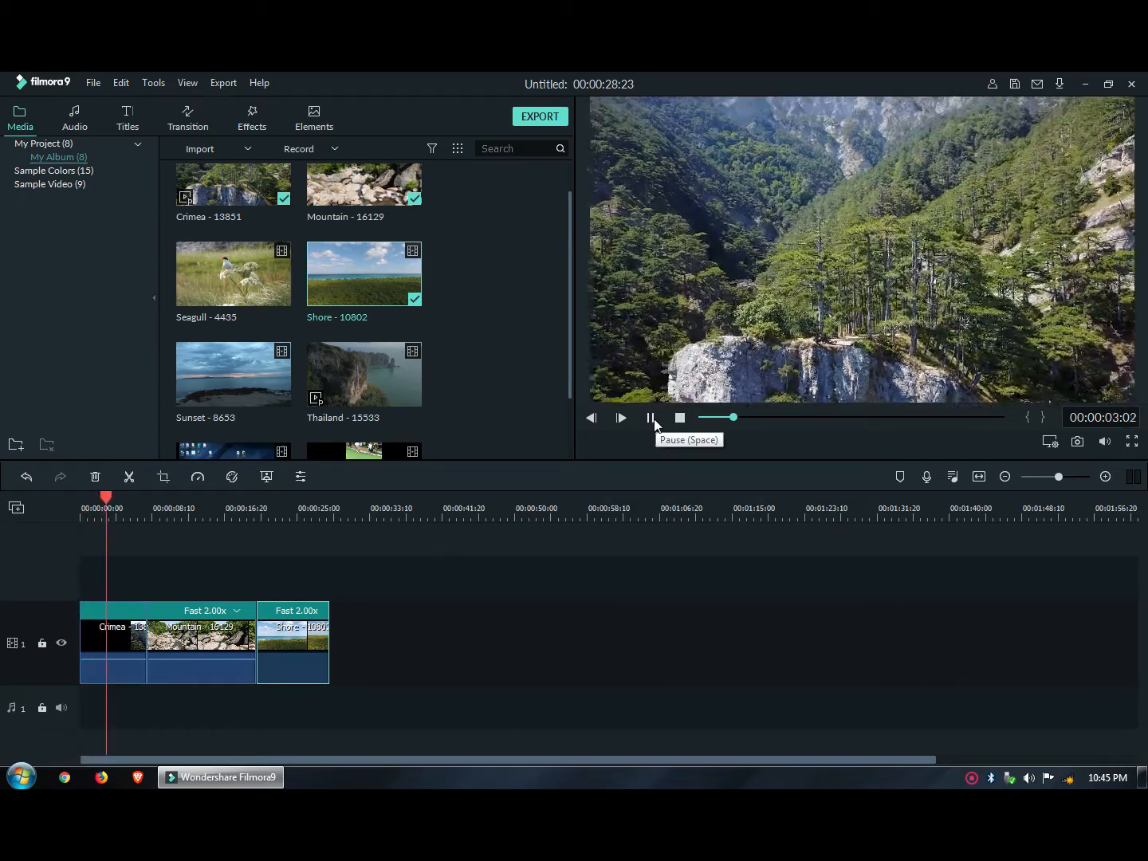
click(651, 419)
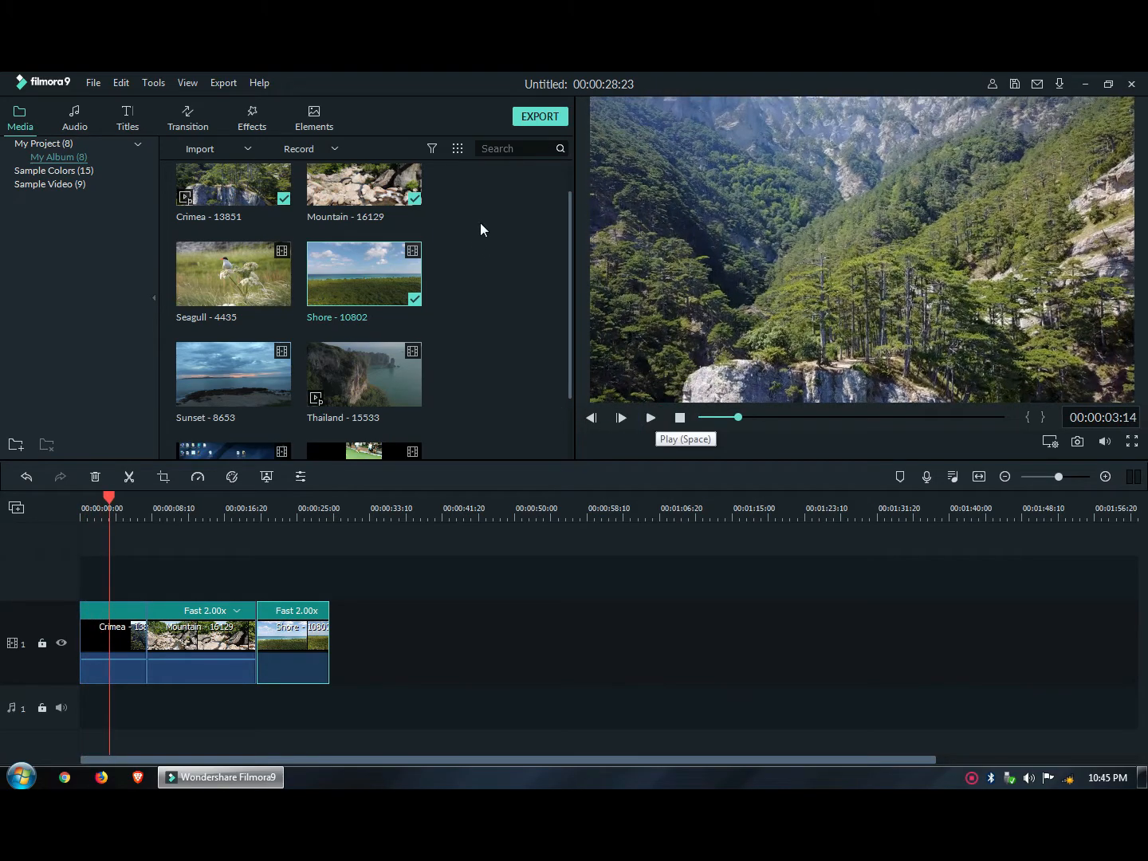
- Append the Seagull, Thailand and Sunset clips in that order after the Shore clip on video track 1
scroll(479, 239, down, 2)
drag(276, 212, 332, 644)
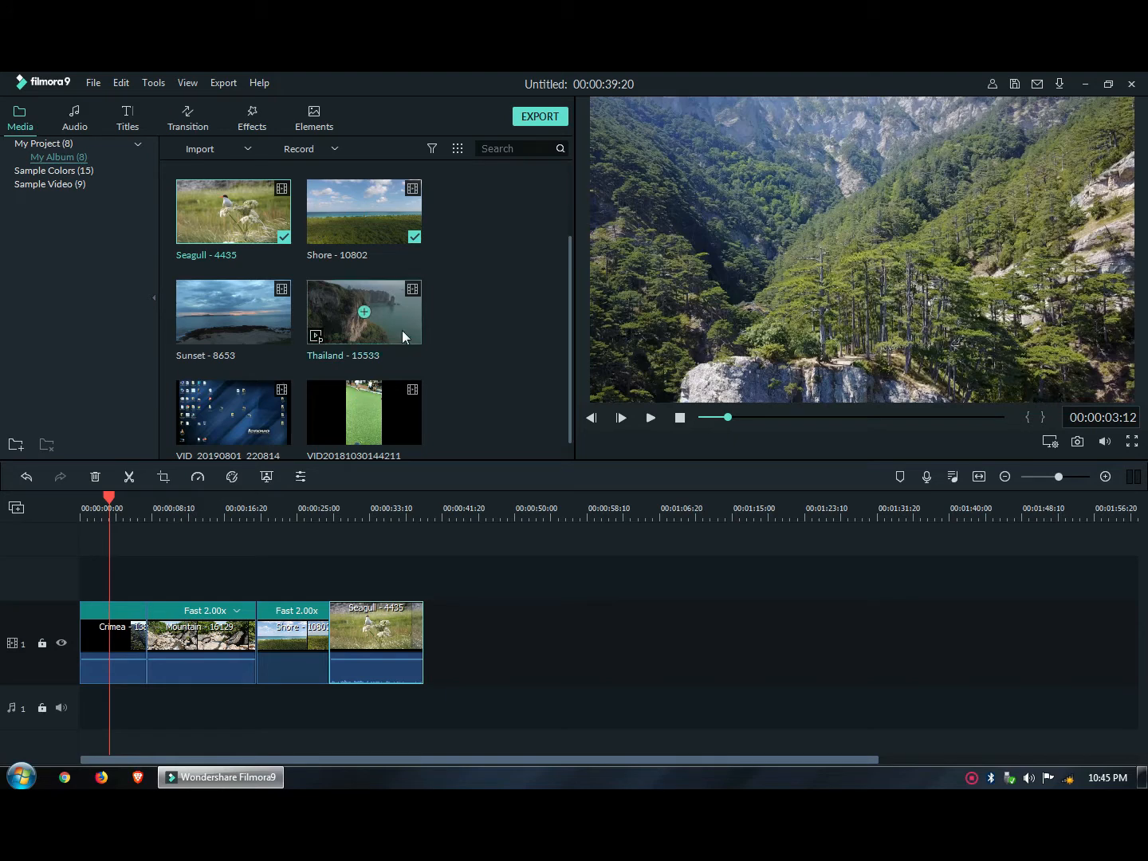
drag(402, 330, 424, 654)
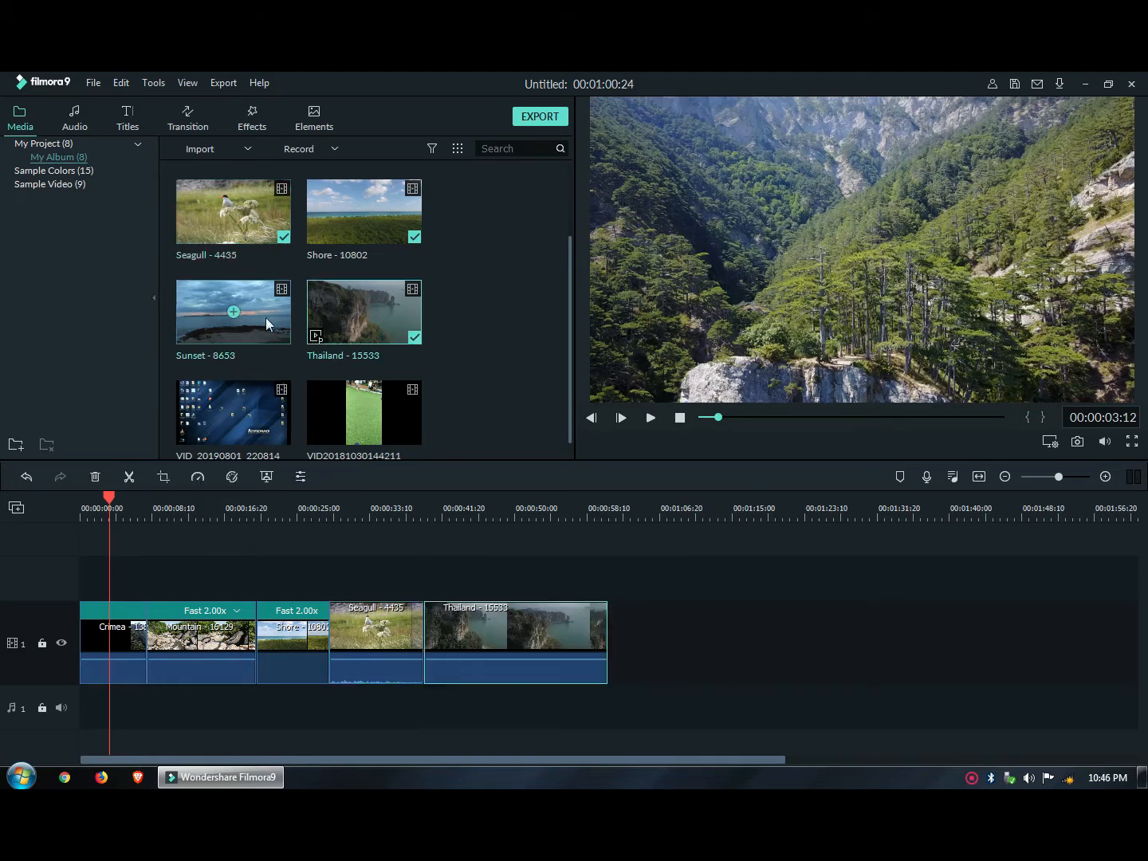
drag(649, 660, 612, 657)
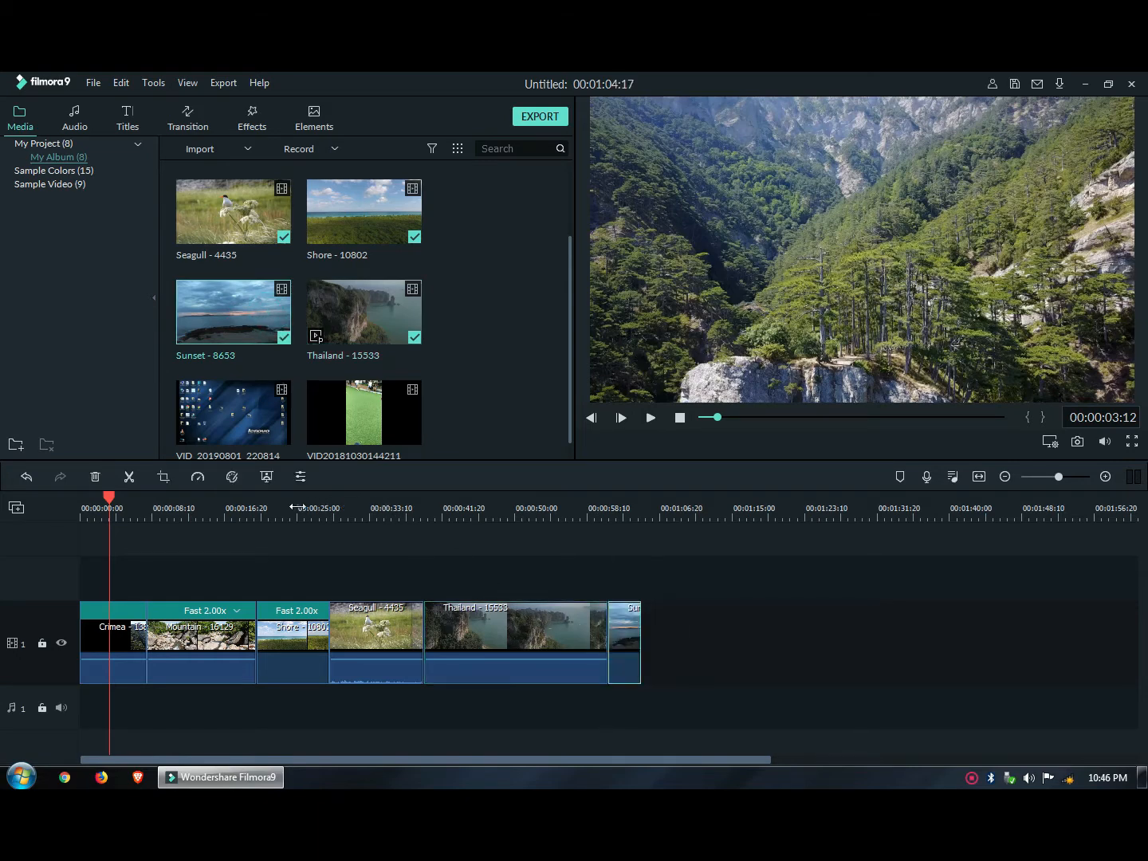
- Play the sequence from the Shore clip into the Seagull clip to review the newly added footage
click(296, 507)
click(651, 420)
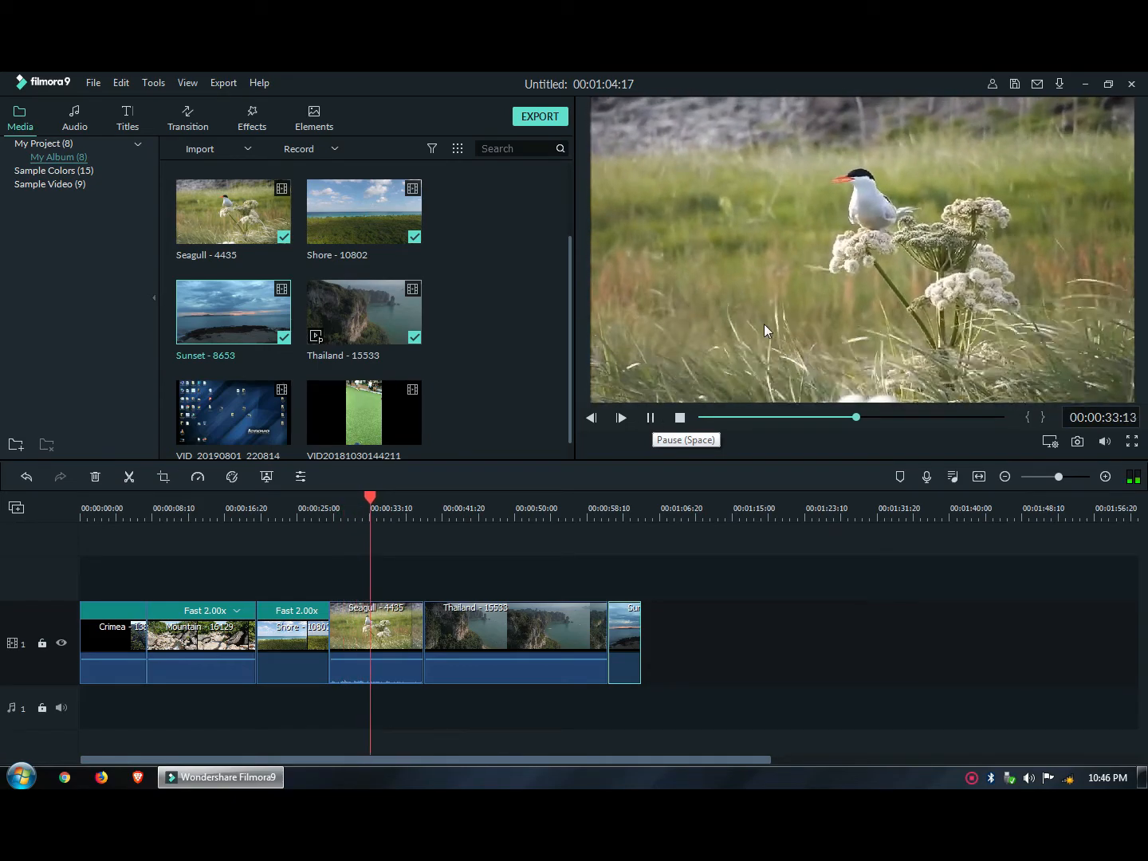
- Speed up the Thailand clip to Fast 2x and ripple delete the gap before the Sunset clip
click(526, 644)
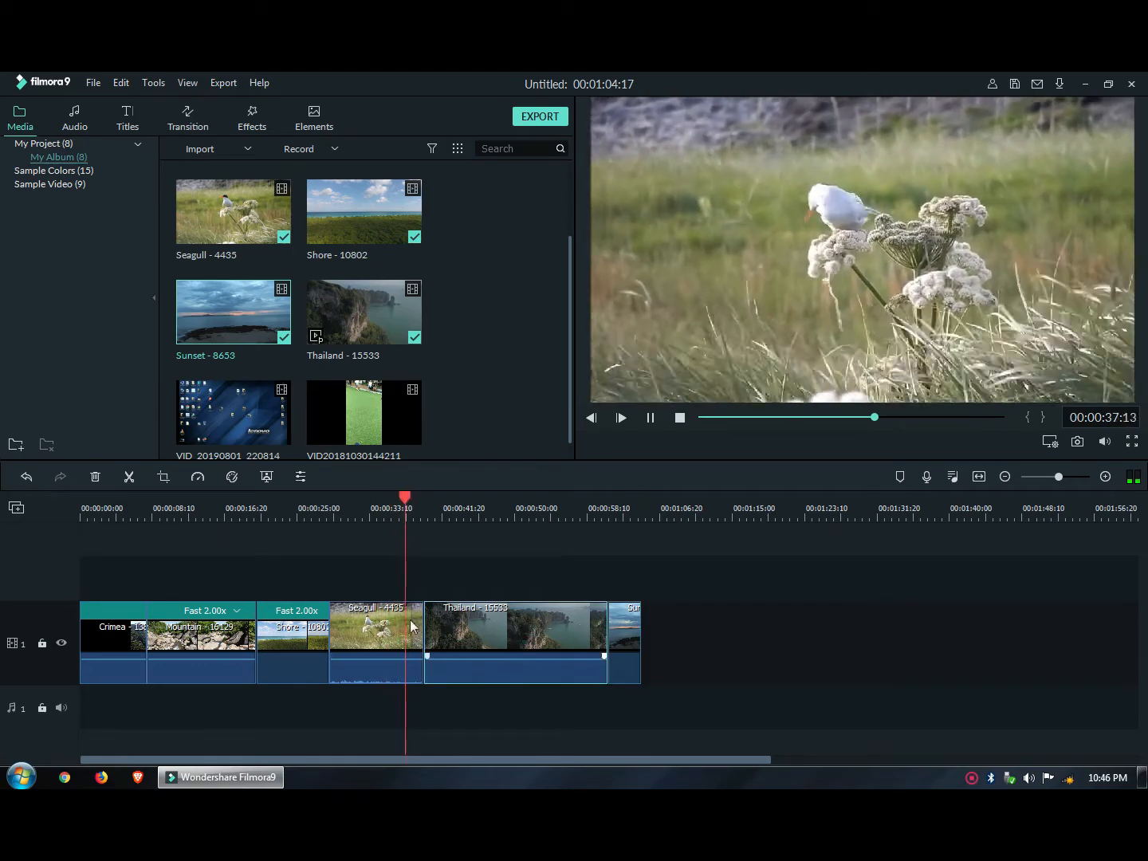
click(197, 477)
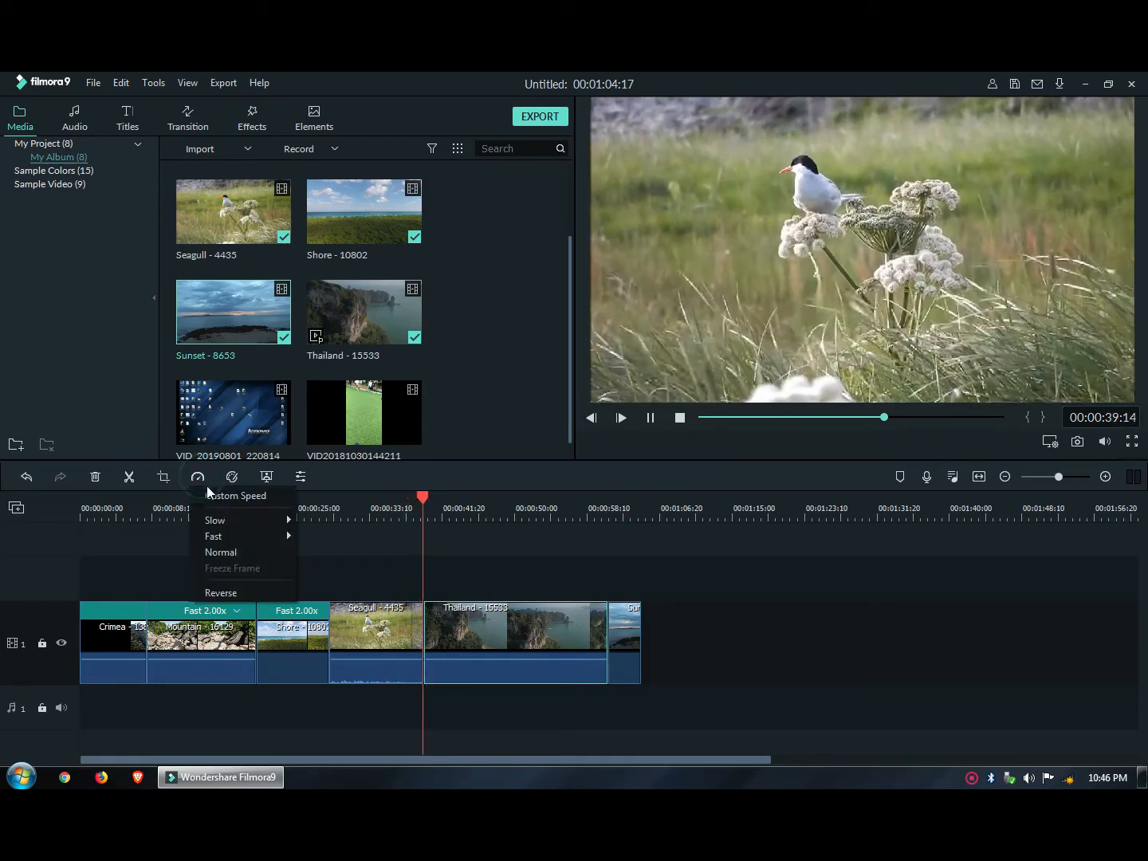
mouse_move(224, 535)
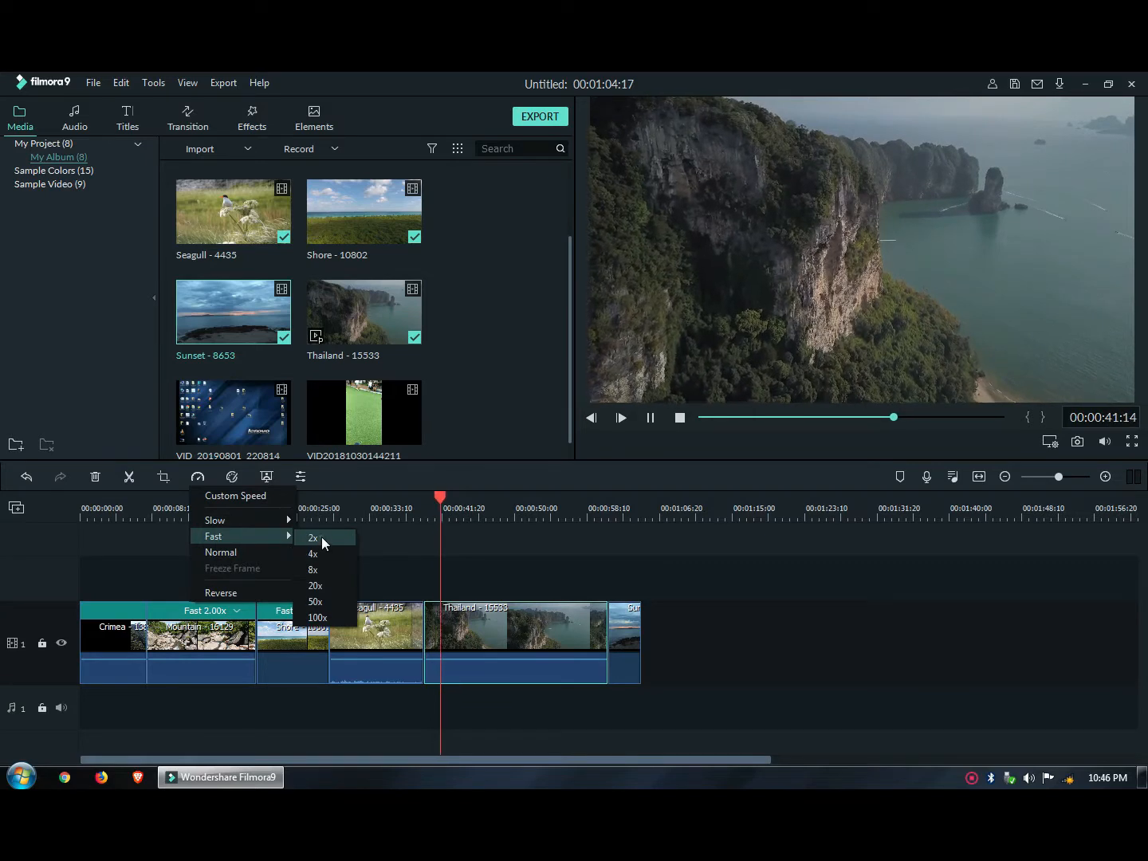
click(321, 538)
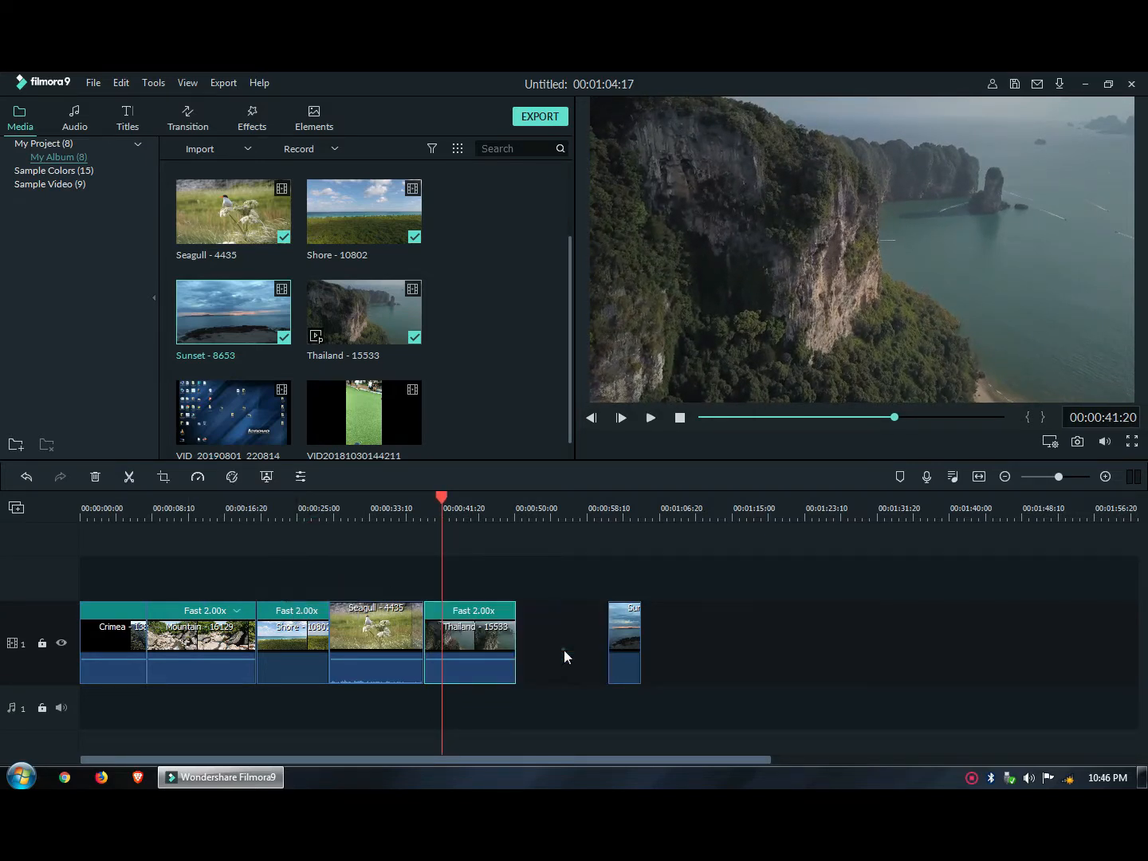
right_click(563, 657)
click(582, 661)
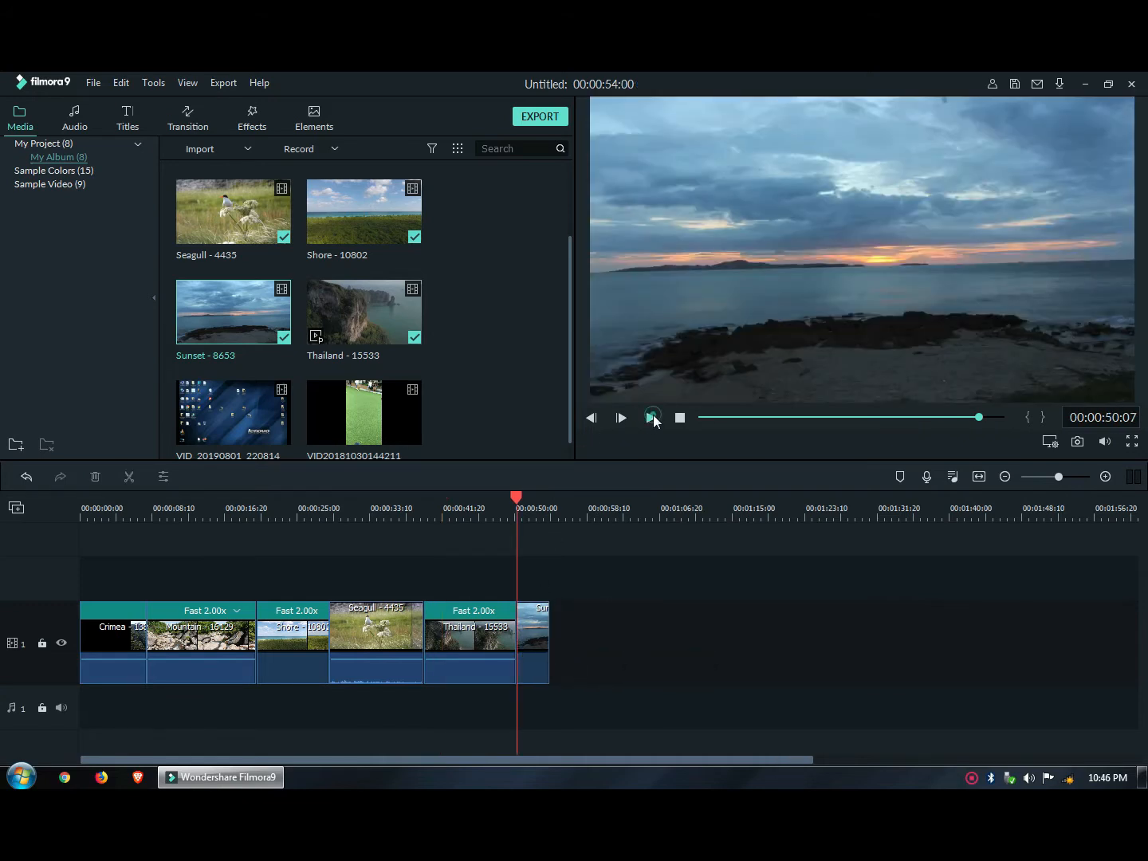
- Play the Sunset clip and return the playhead to the start of the timeline
click(651, 416)
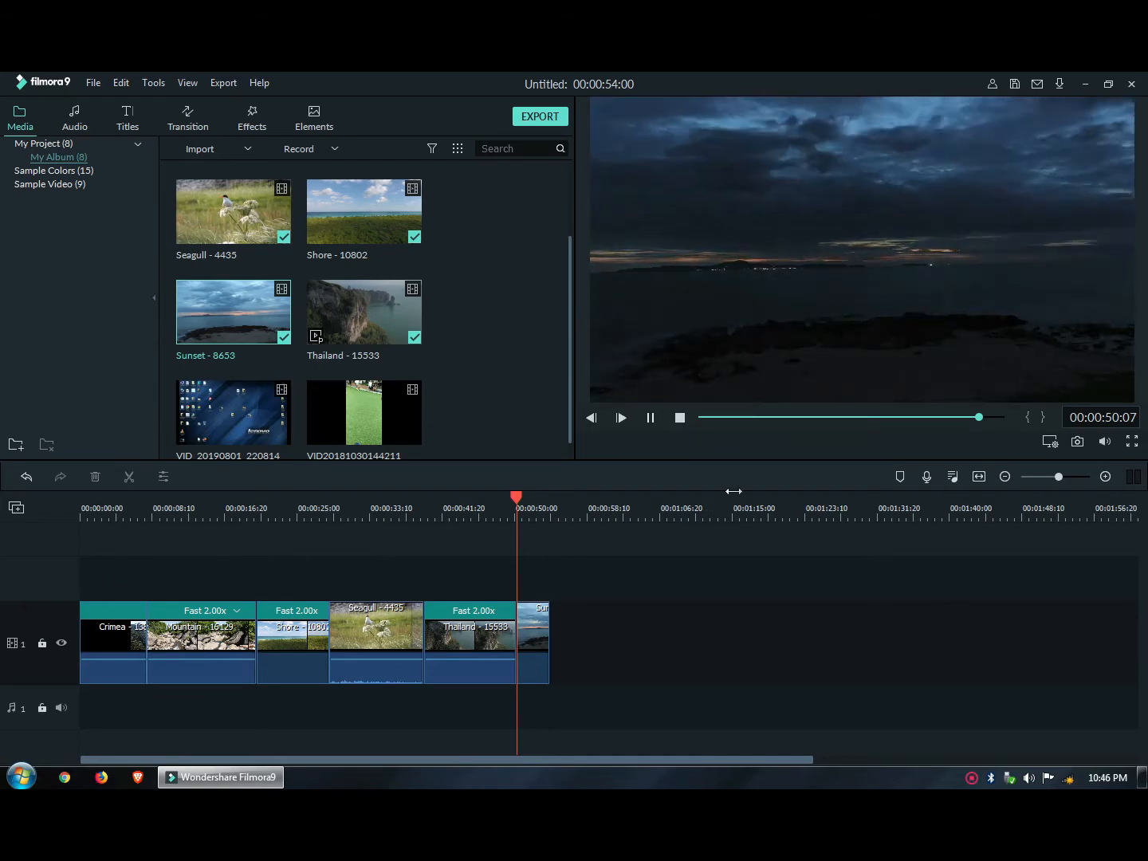
click(700, 418)
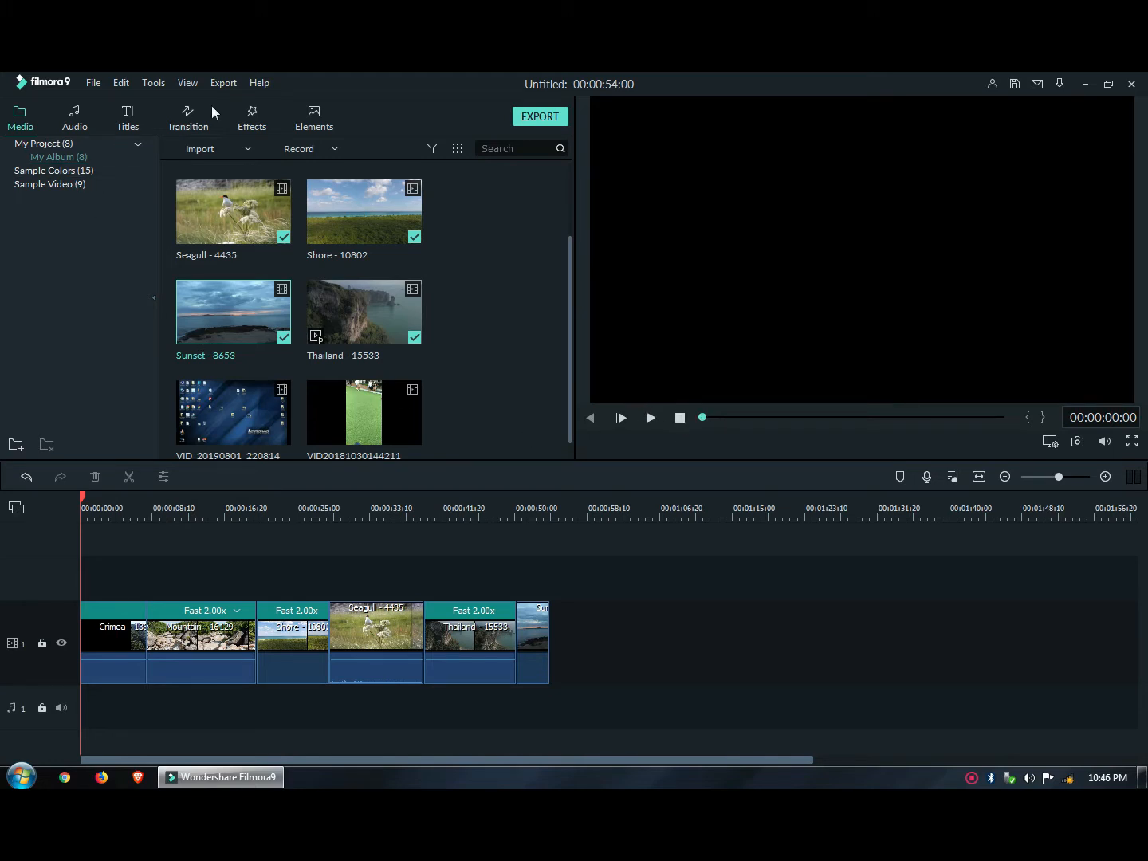
- Search the transitions for "warp" and place Warp 6 on the cut between the Crimea and Mountain clips
click(183, 119)
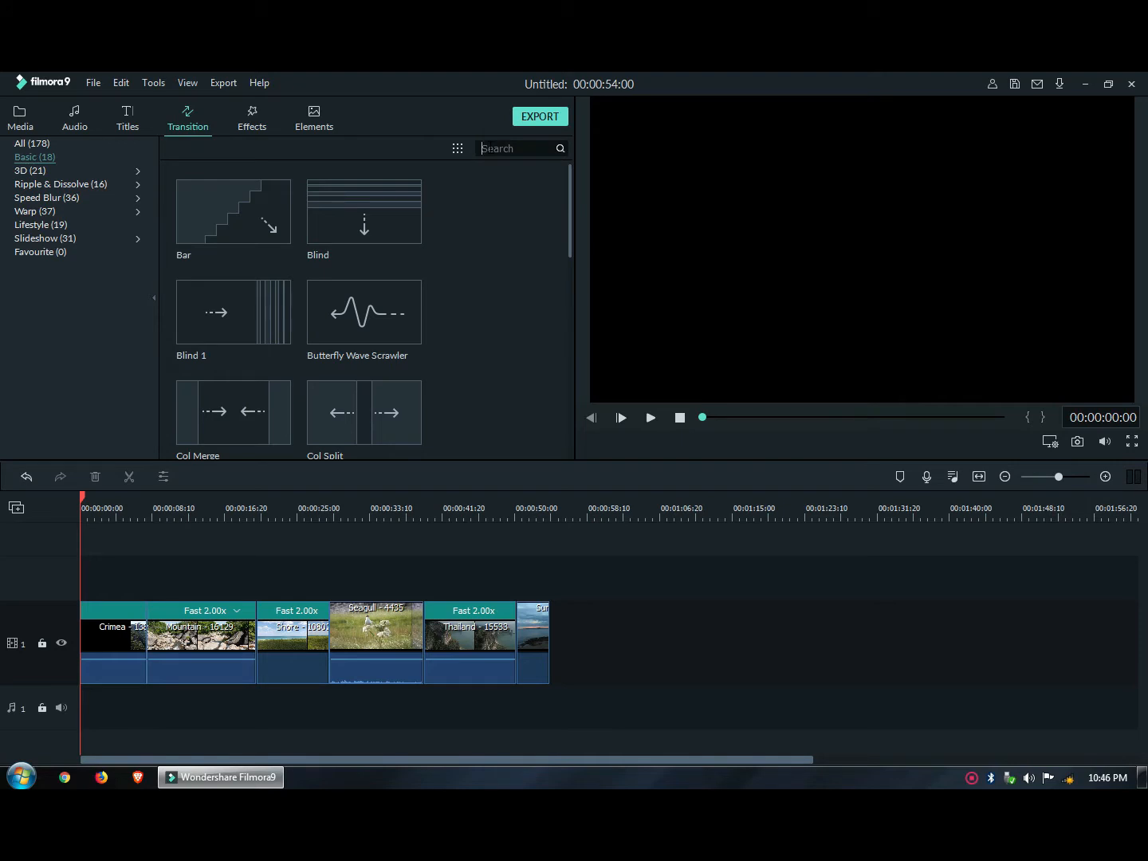
text(warp)
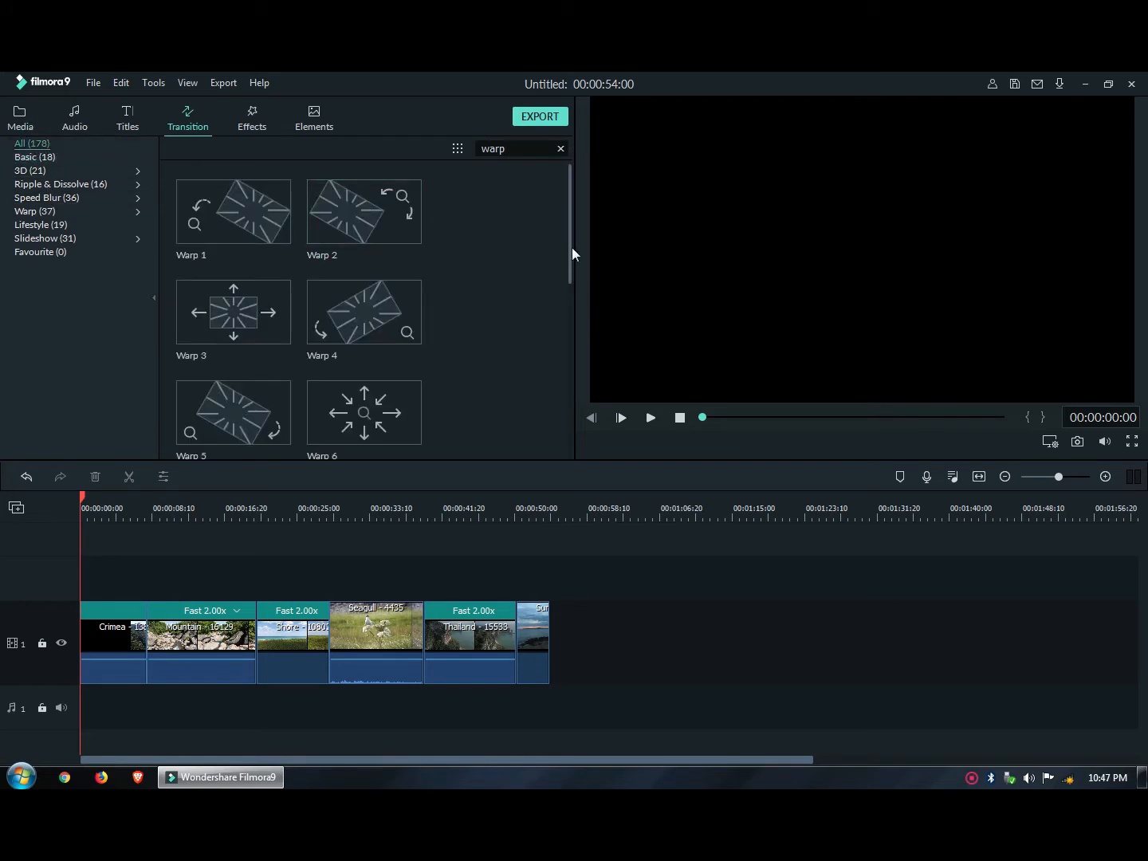
drag(570, 238, 570, 278)
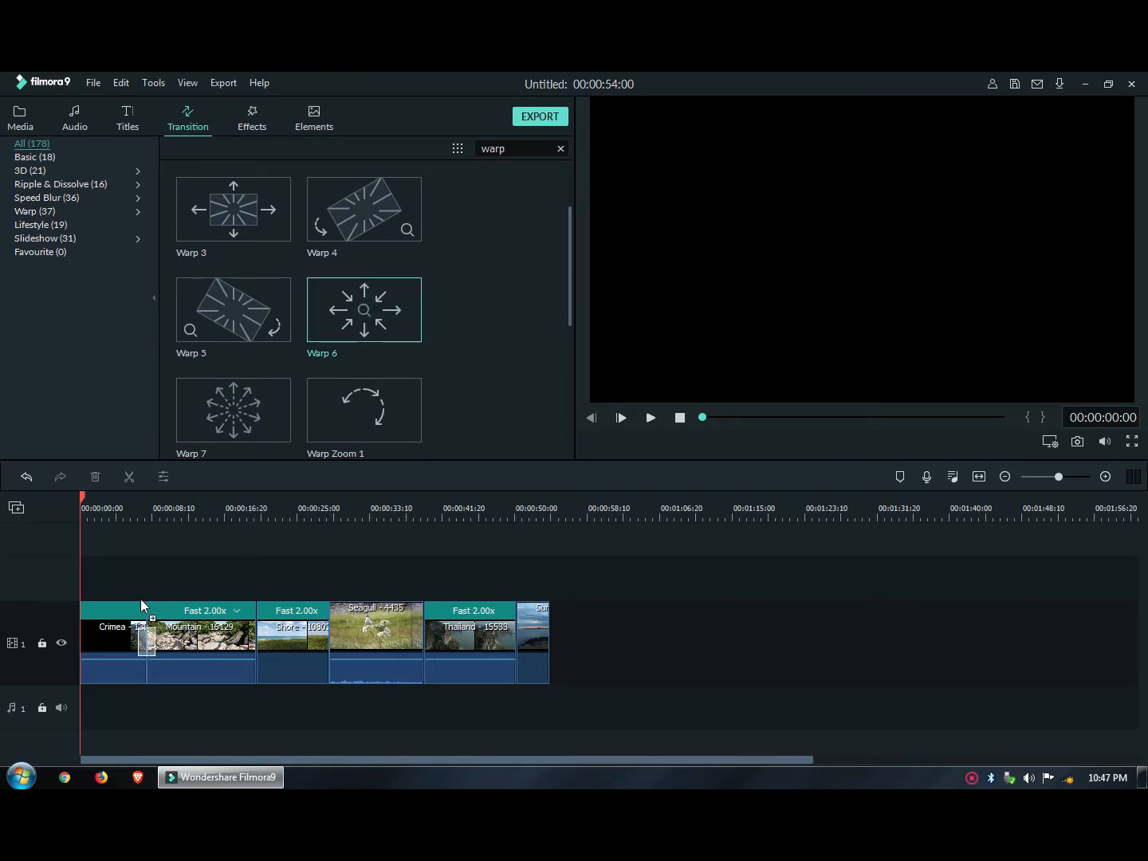
drag(140, 598, 142, 599)
- Preview the Warp 6 transition between the Crimea and Mountain clips
drag(342, 522, 574, 534)
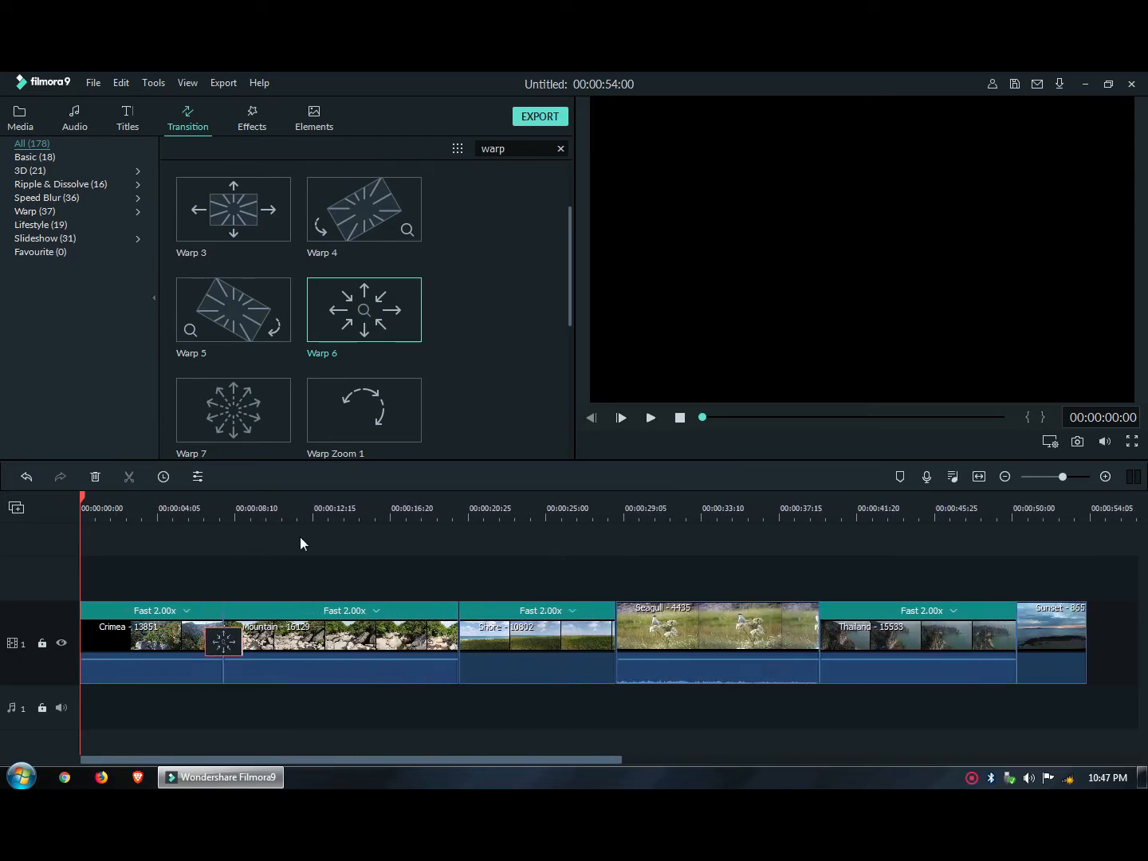
click(169, 510)
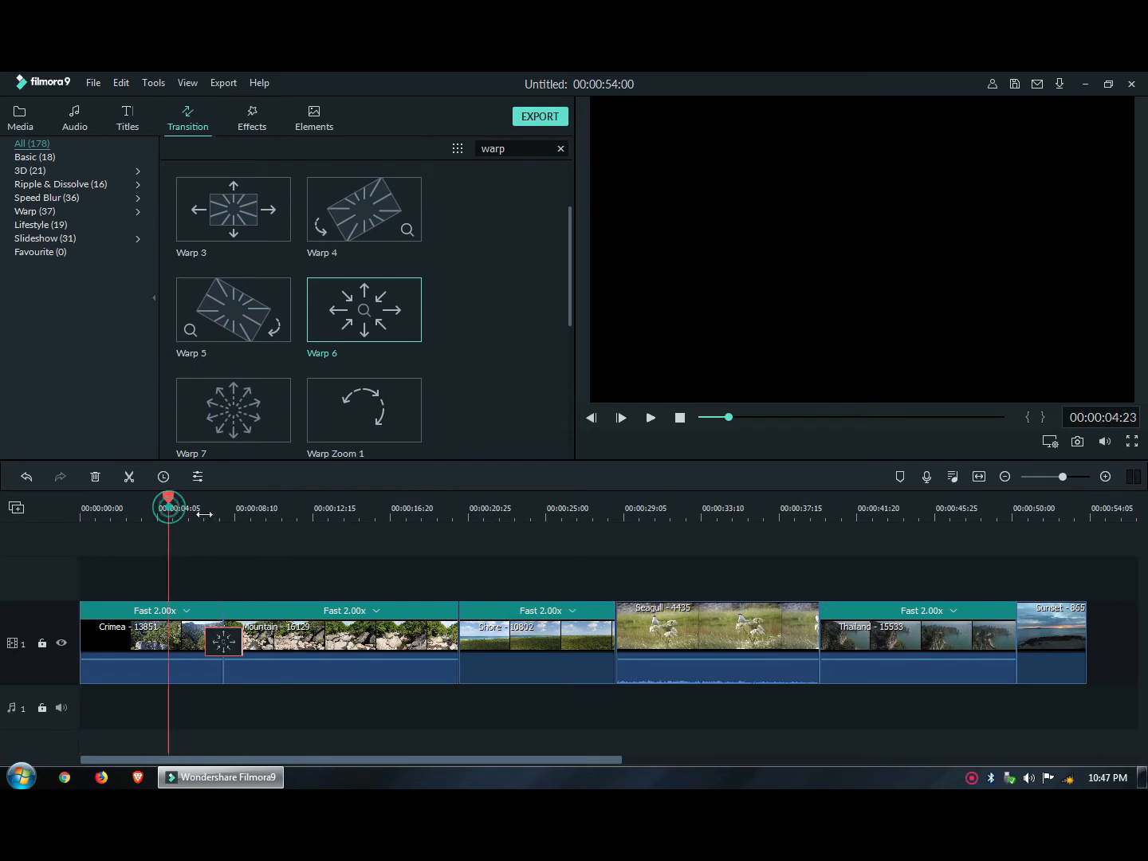
click(188, 511)
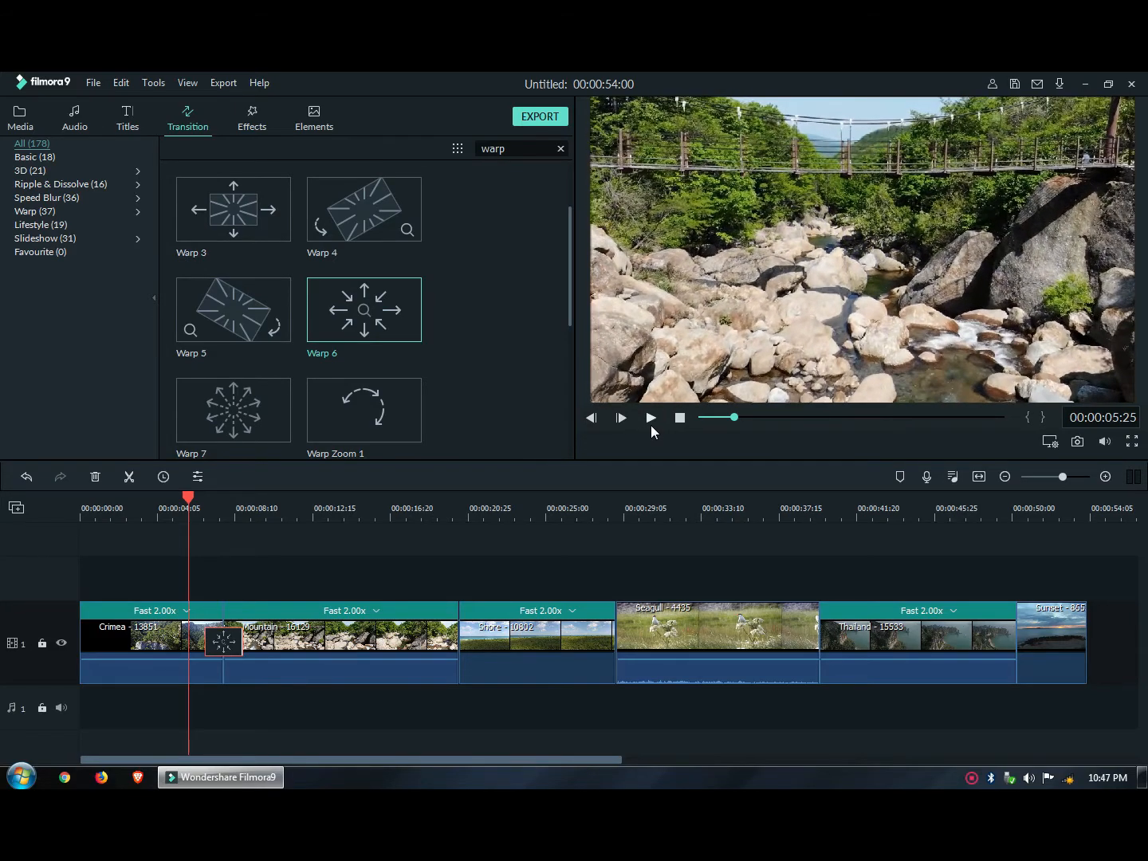
- Set the Warp 6 transition's duration to 00:00:01:00, dismissing the GaThread.exe crash dialog
double_click(224, 641)
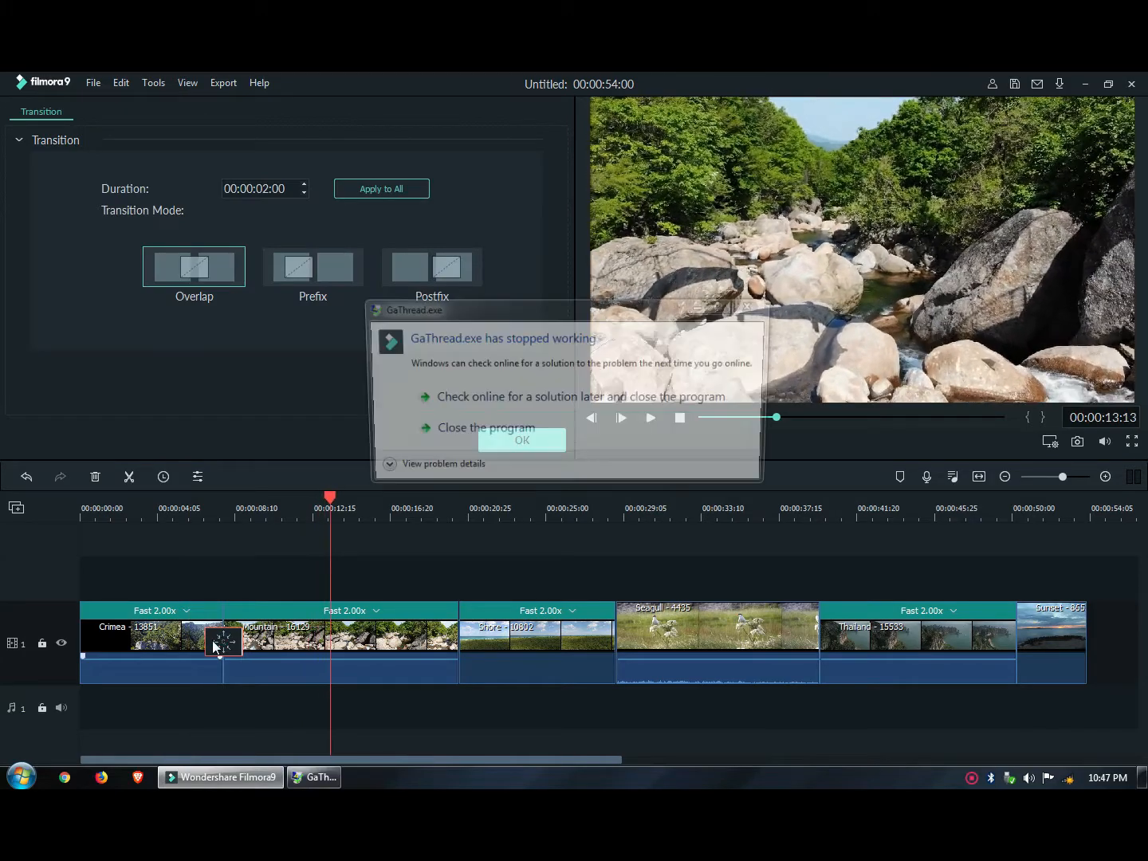
click(475, 440)
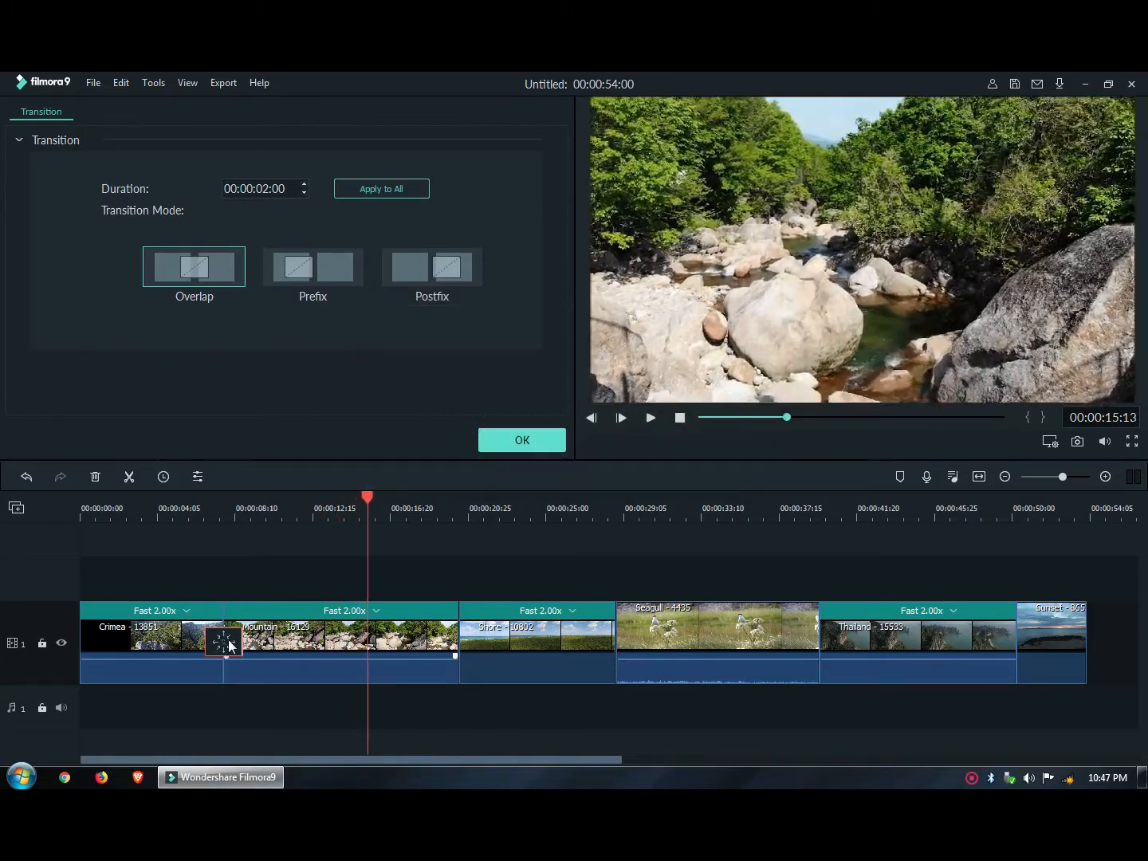
right_click(226, 644)
click(237, 658)
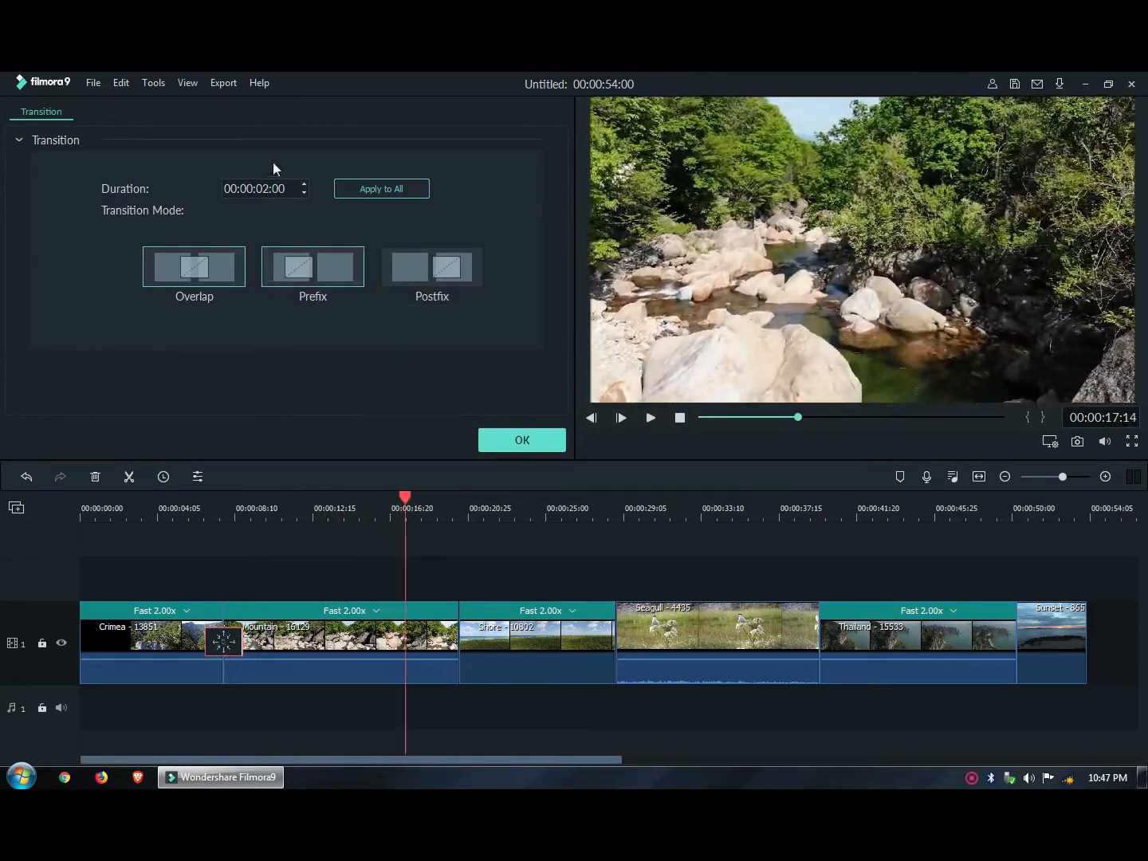
click(264, 189)
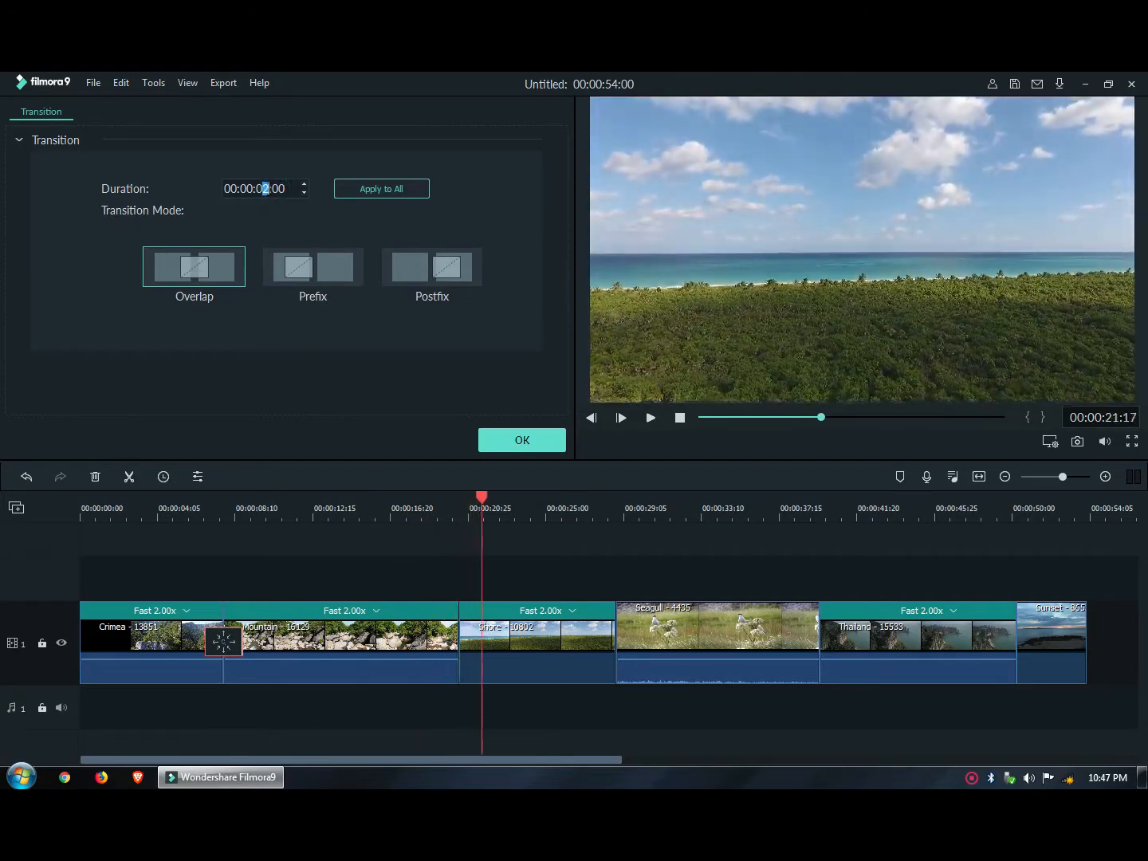
text(1)
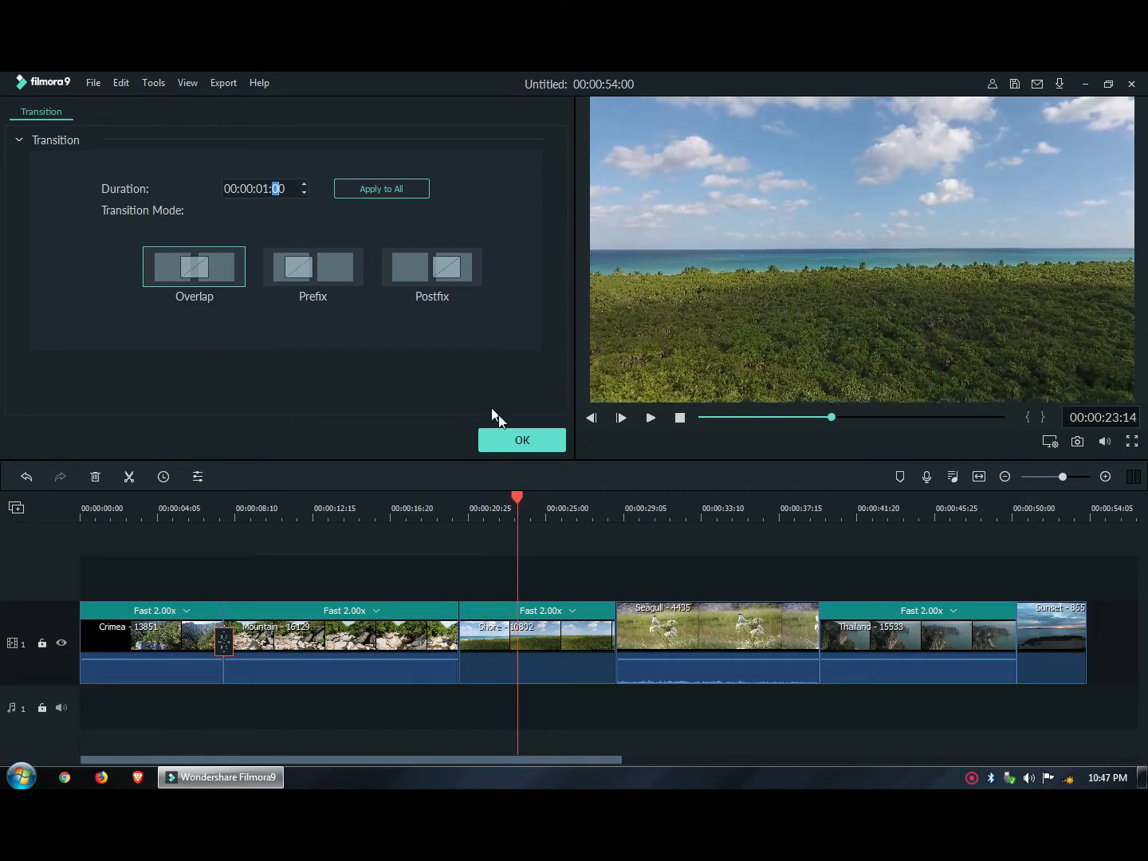
click(521, 444)
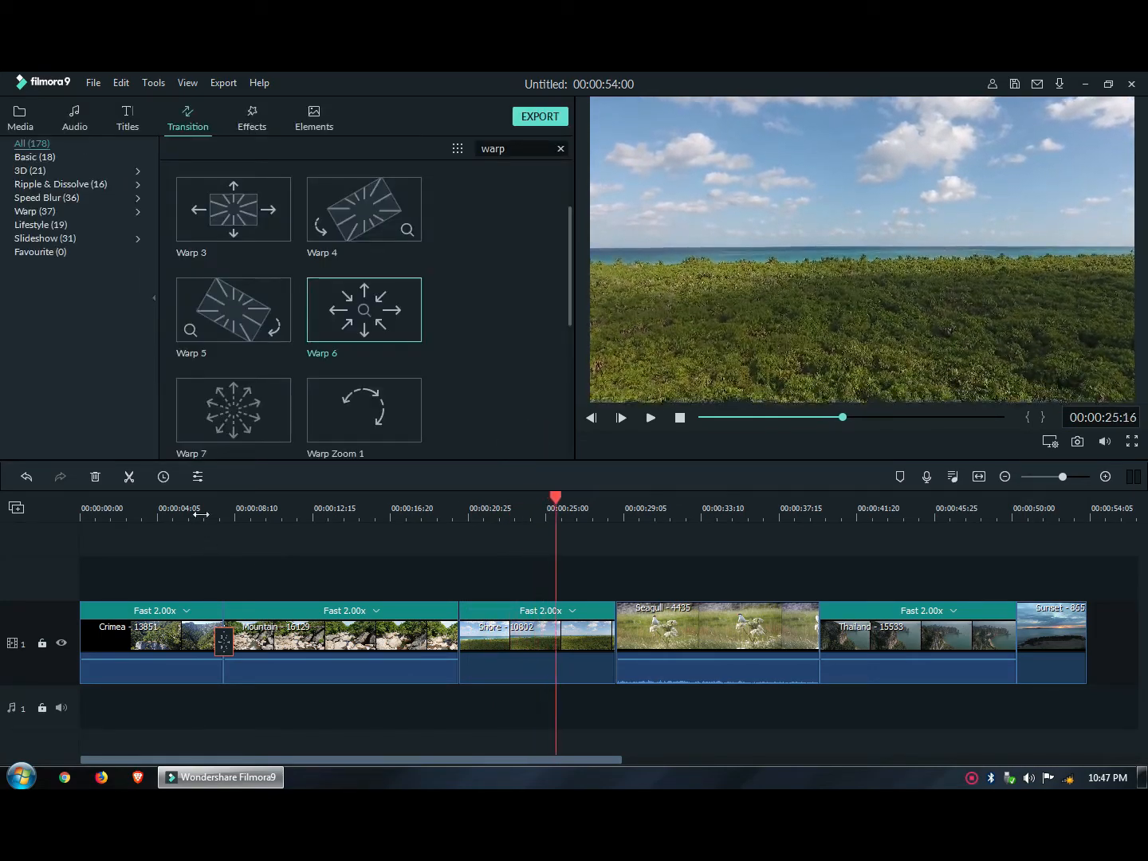
- Play the shortened transition from the Crimea clip into the Mountain clip
click(202, 539)
click(645, 424)
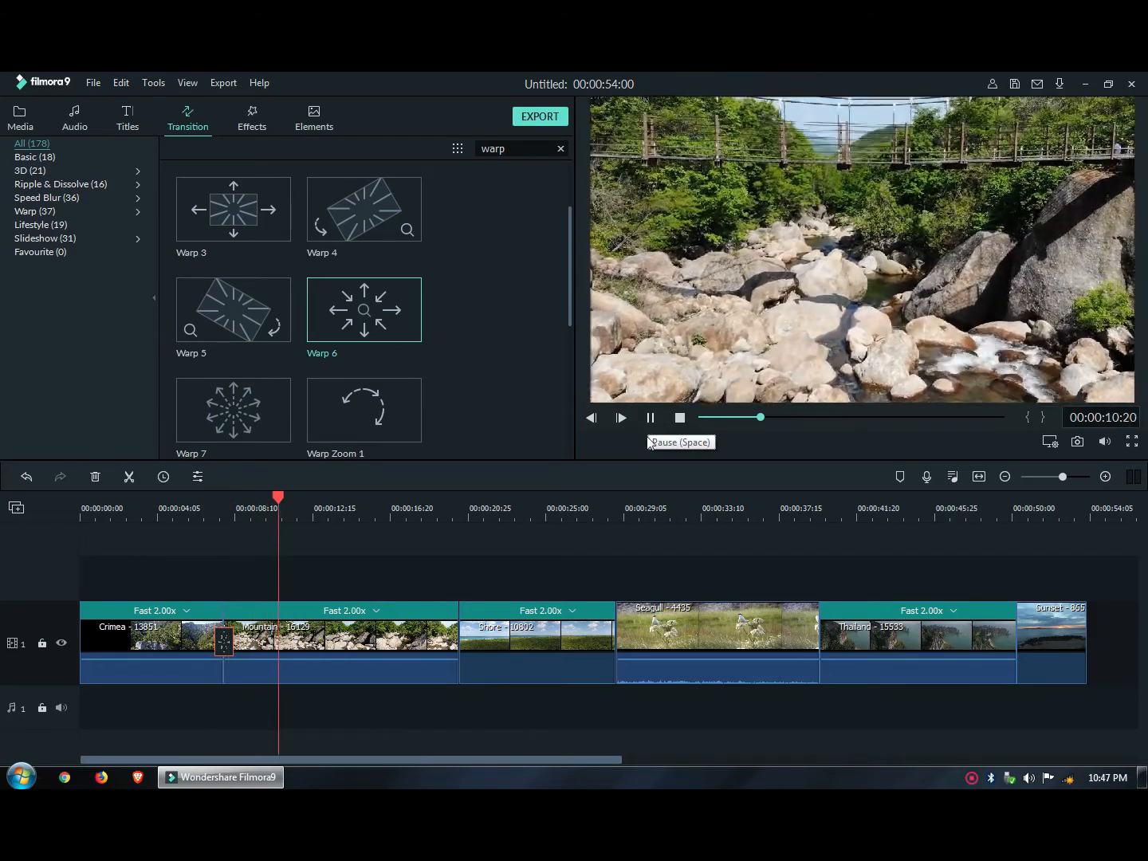
- Place the Warp 3 transition on the cut between the Mountain and Shore clips and position the playhead just before it
click(457, 644)
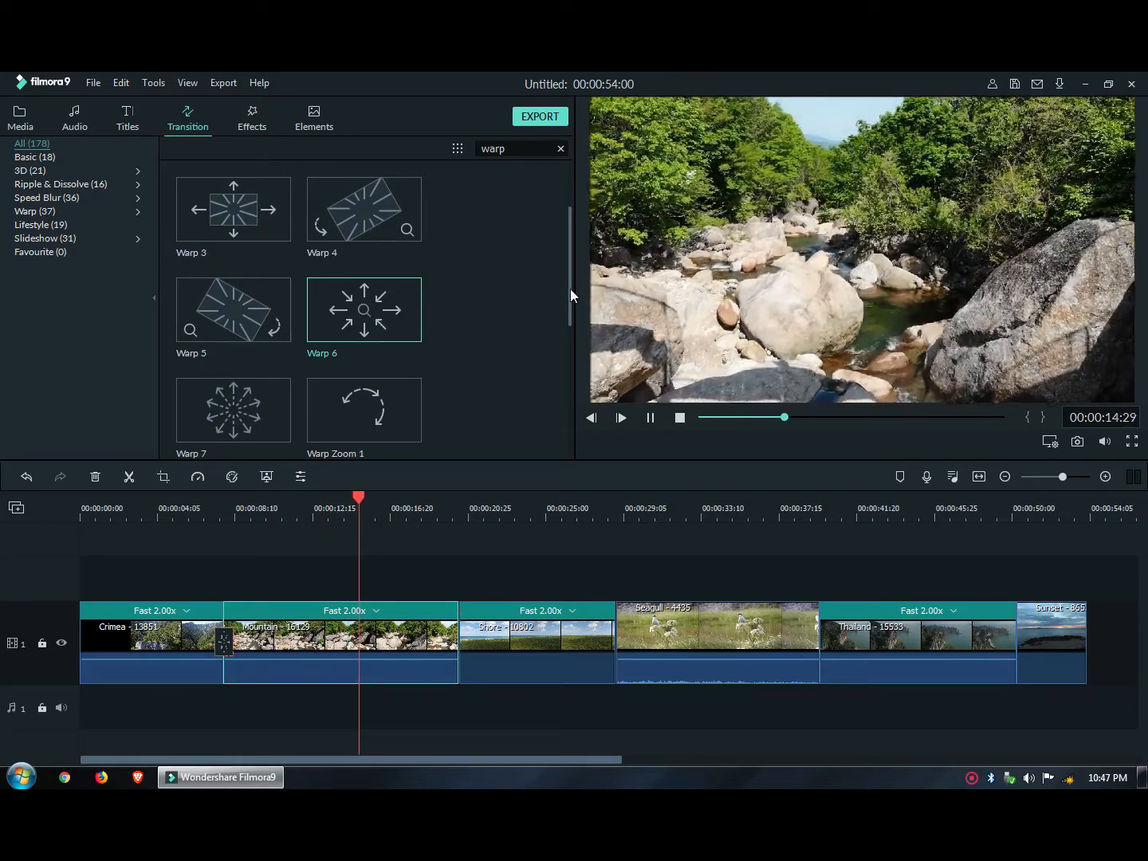
scroll(570, 286, up, 1)
scroll(573, 270, up, 1)
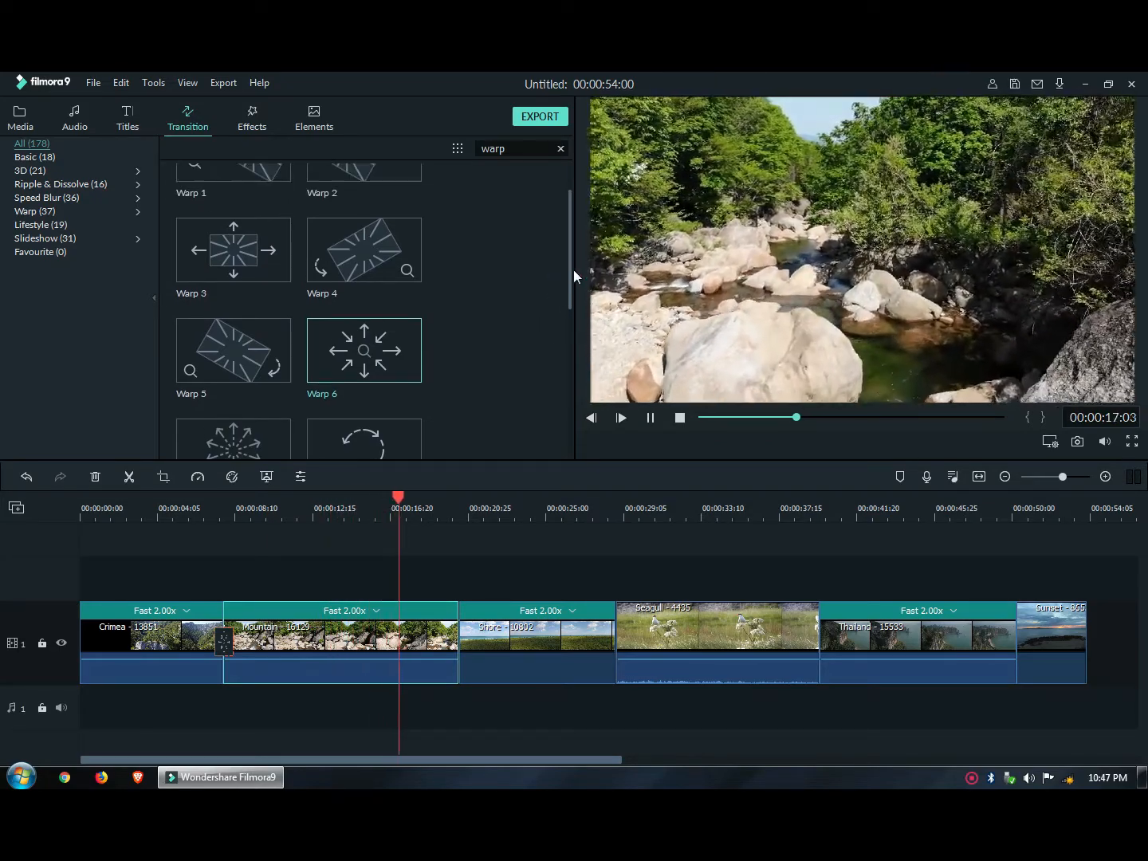
drag(240, 263, 448, 612)
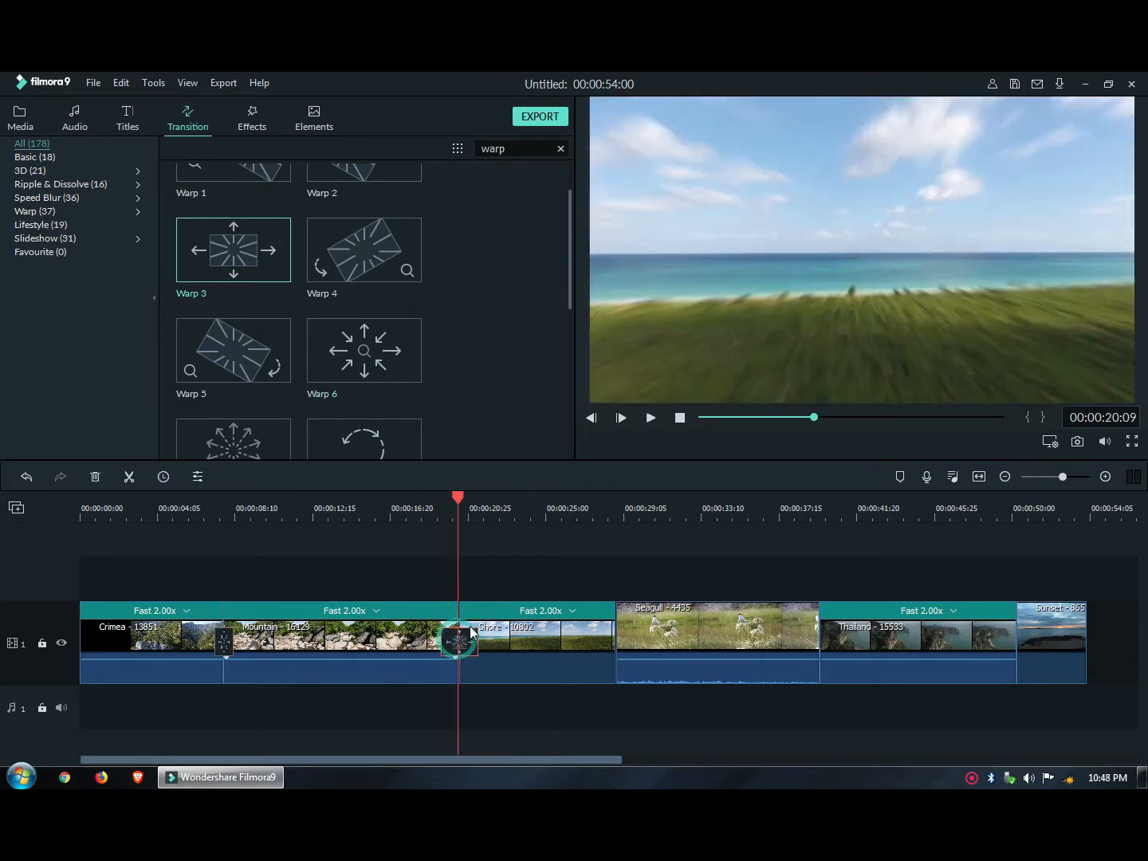
click(423, 520)
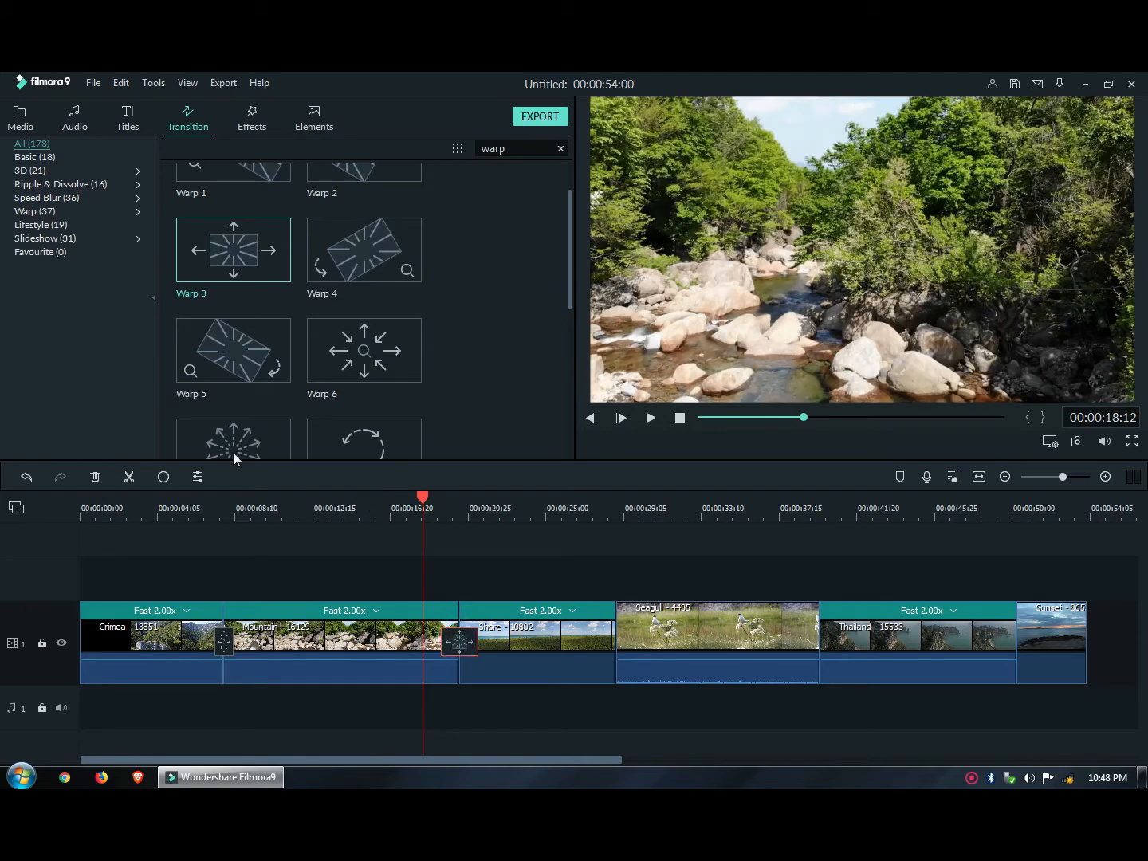
- Set the Warp 3 transition's duration to 00:00:01:00, dismissing the GaThread.exe crash dialog
right_click(463, 649)
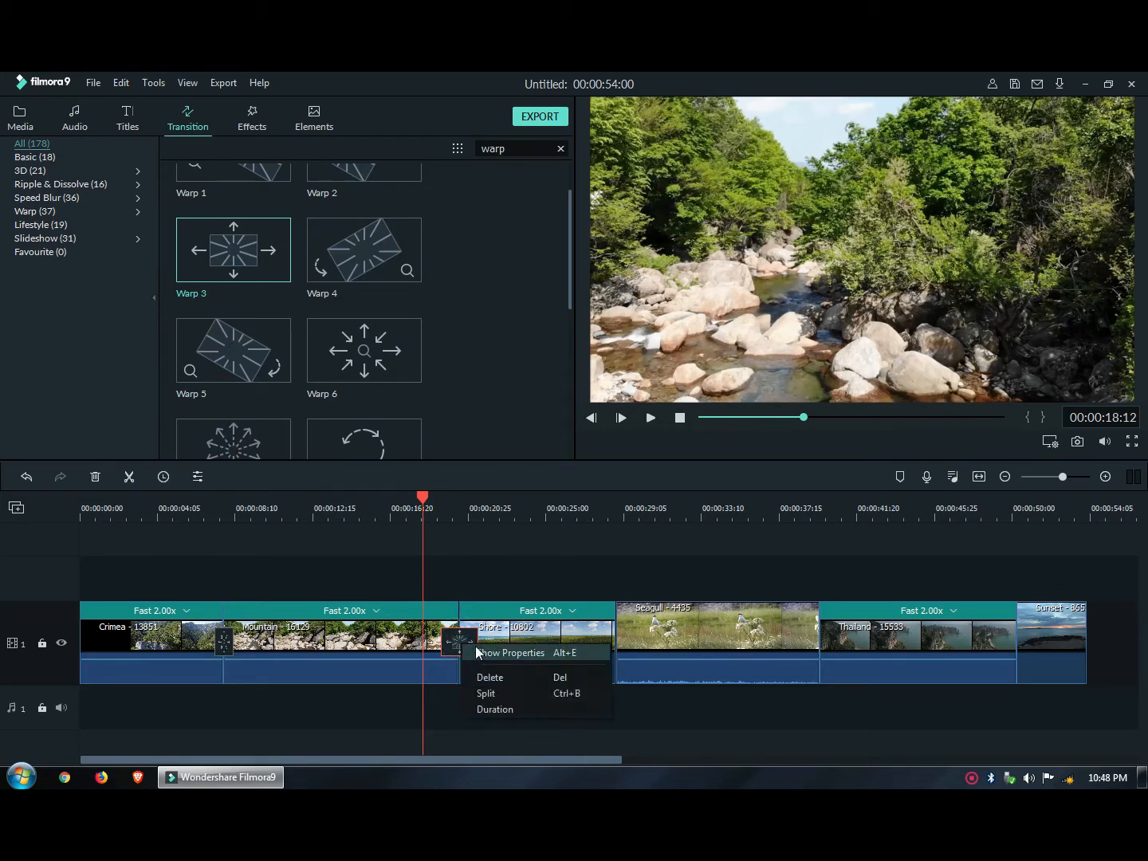
click(483, 650)
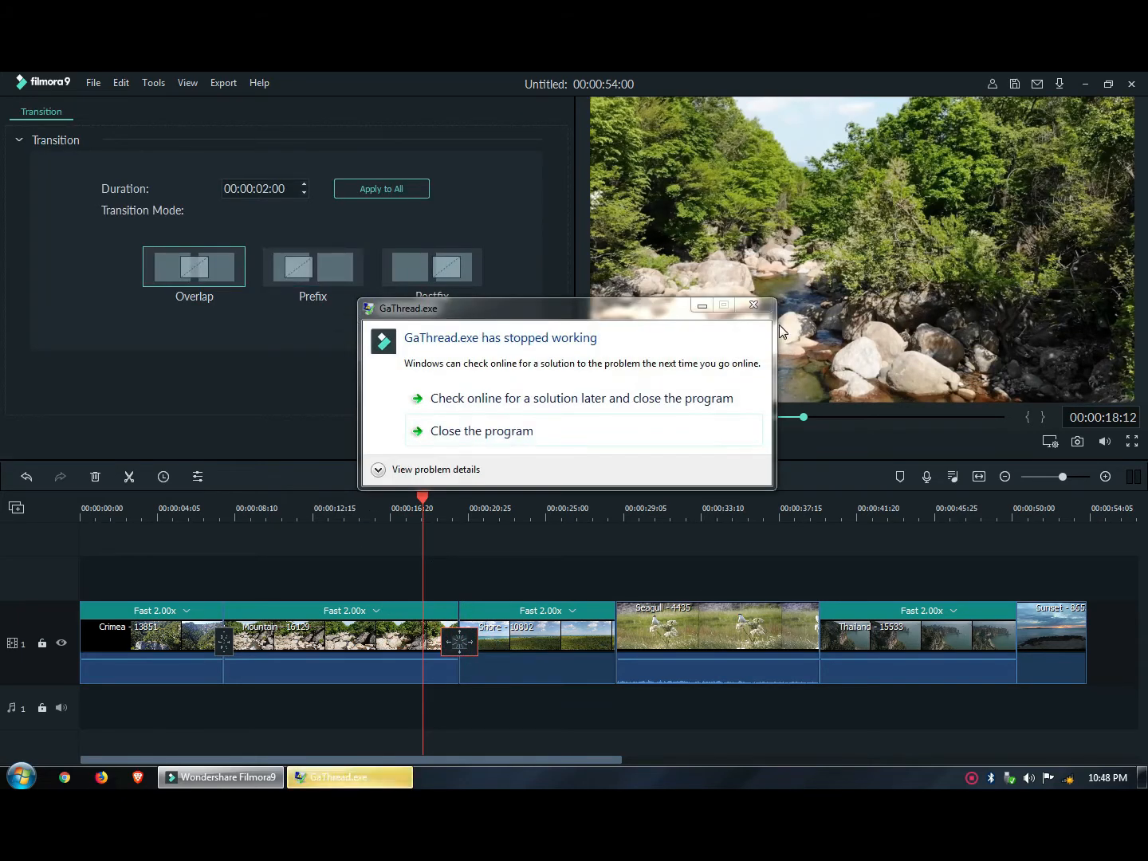
click(760, 308)
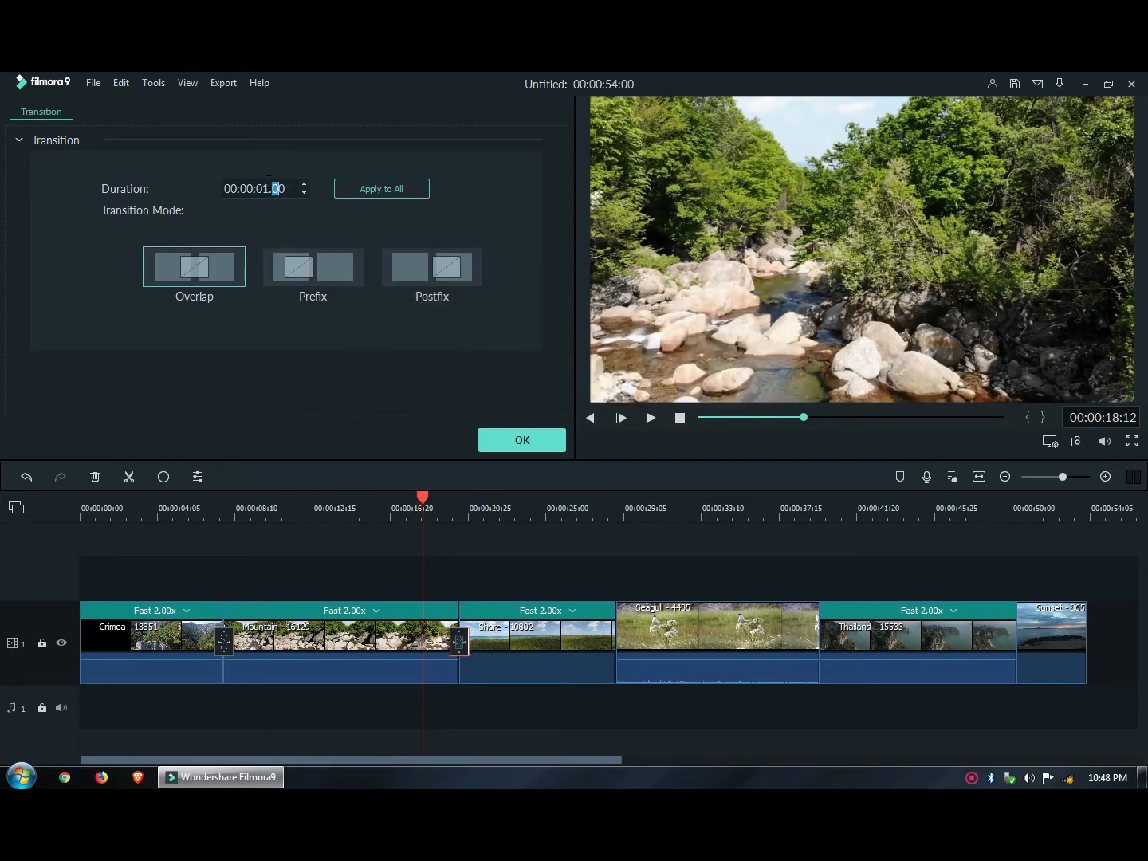
click(525, 446)
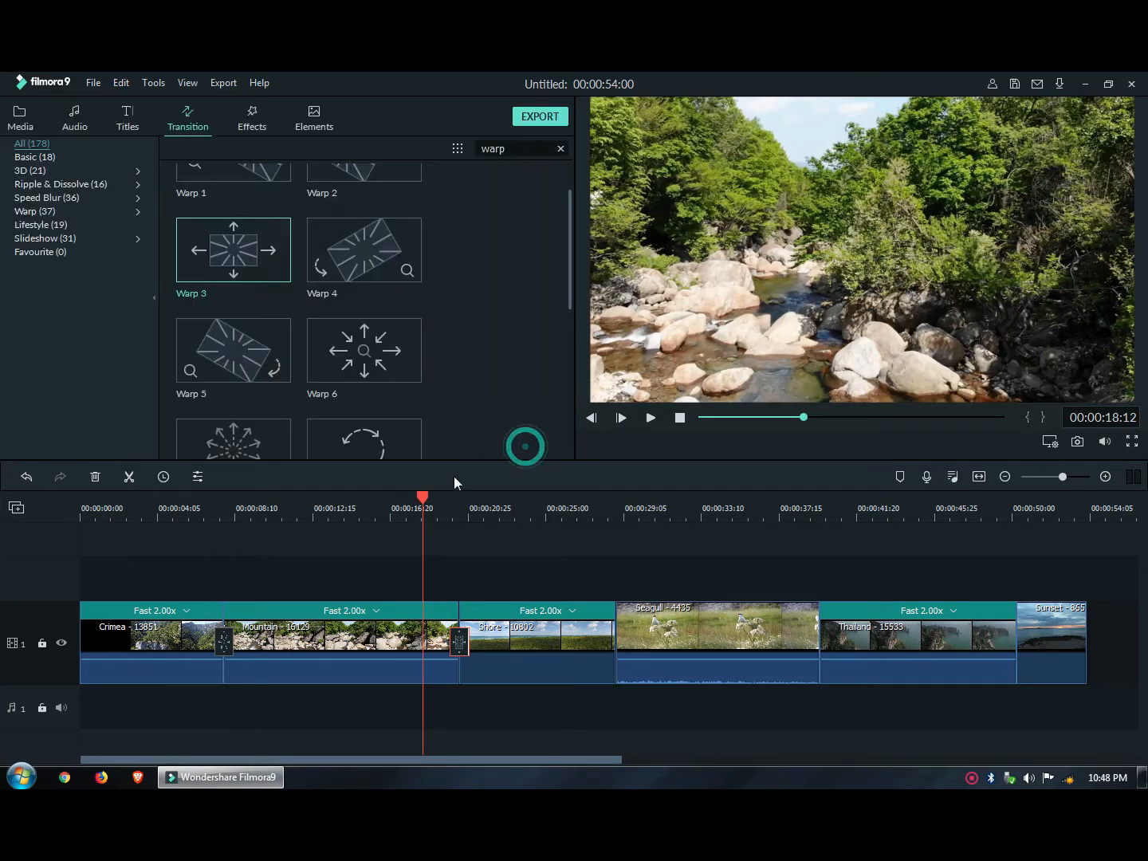
- Play through the Warp 3 transition and move it to the cut between the Shore and Seagull clips
click(651, 417)
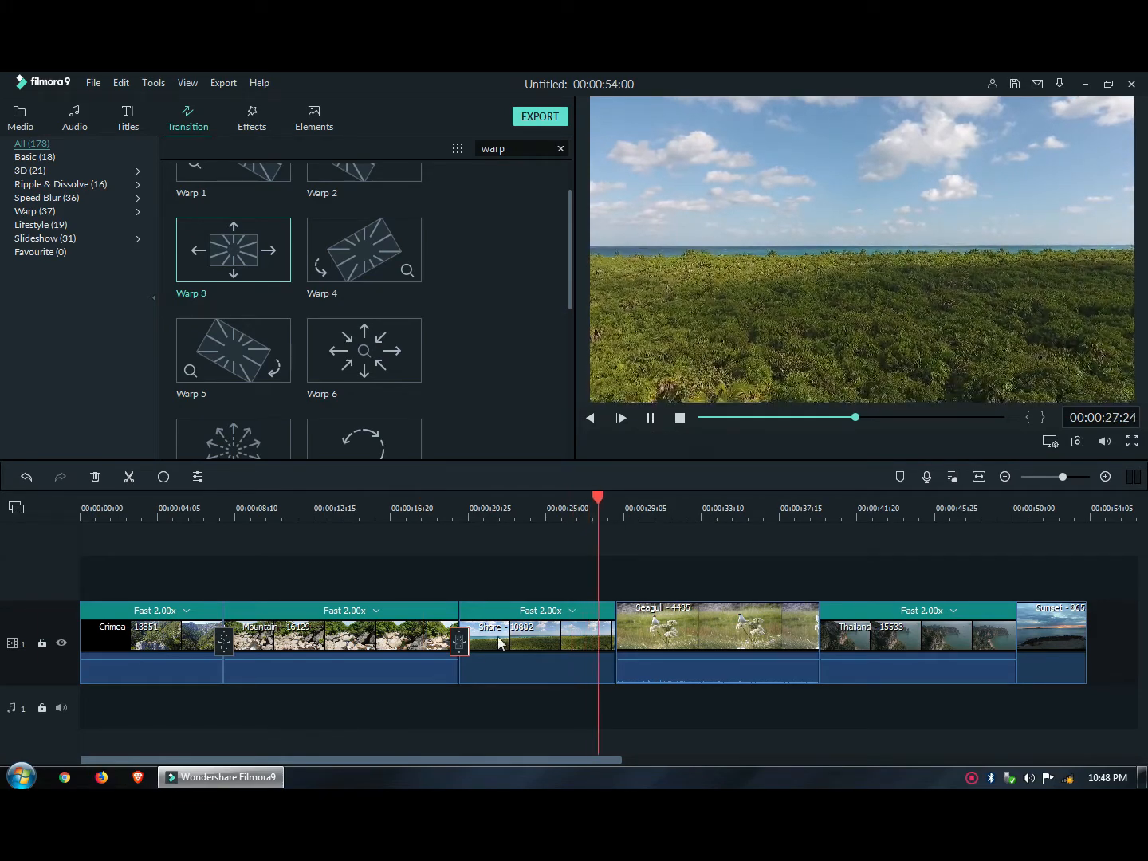
drag(461, 641, 609, 631)
key(space)
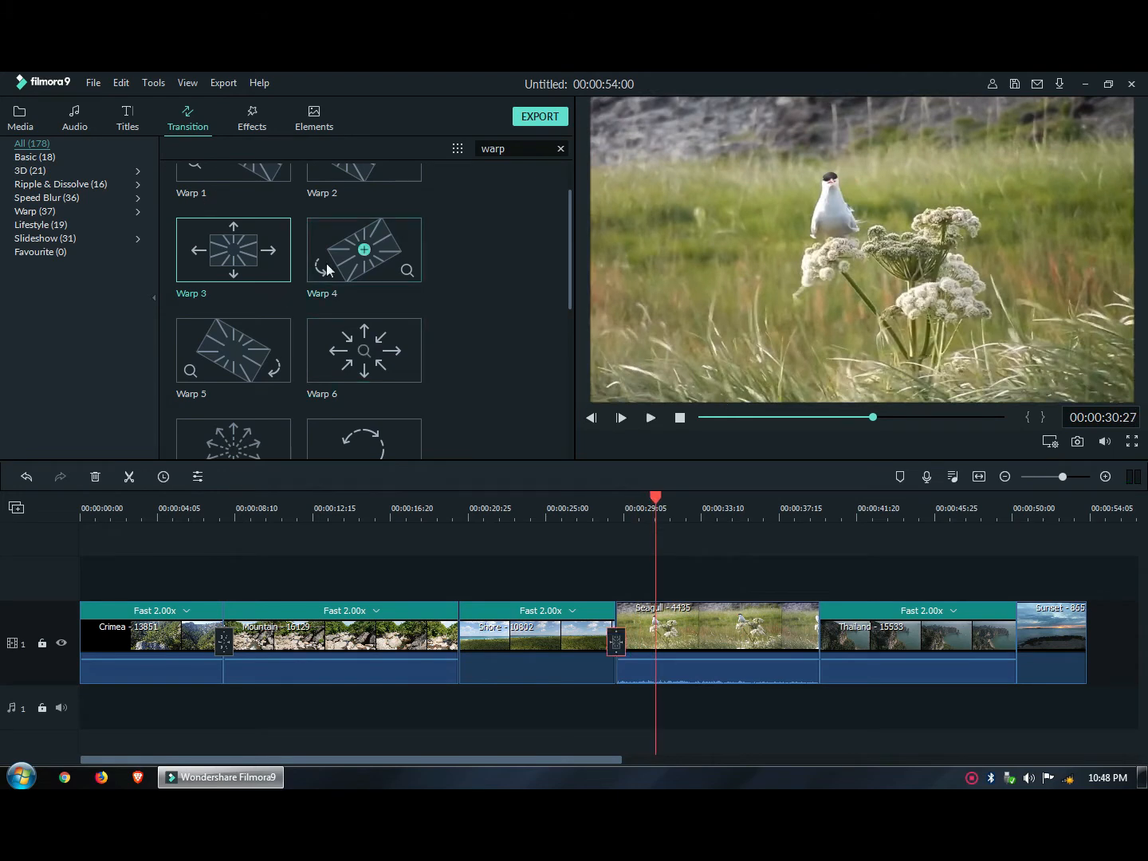
- Place the Butterfly Wave Scrawler transition from the Basic category on the cut between the Mountain and Shore clips
click(49, 157)
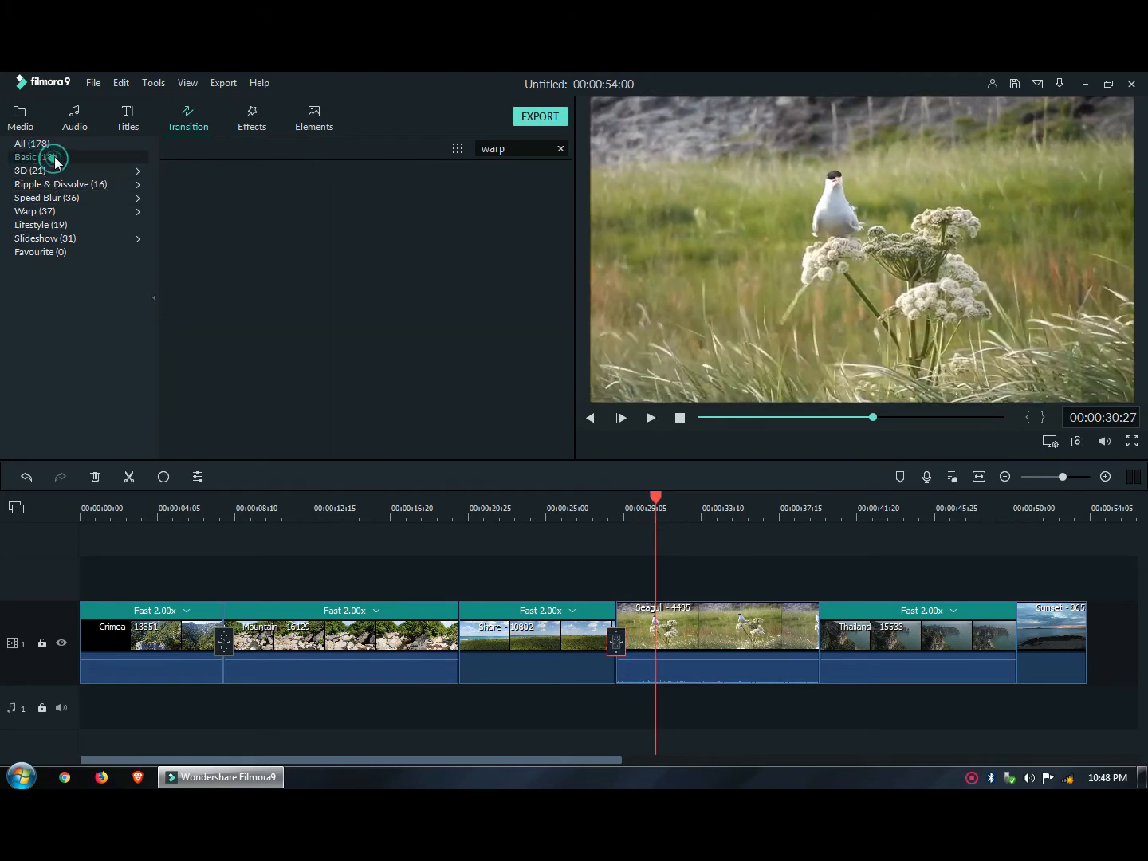
click(562, 149)
drag(391, 338, 460, 647)
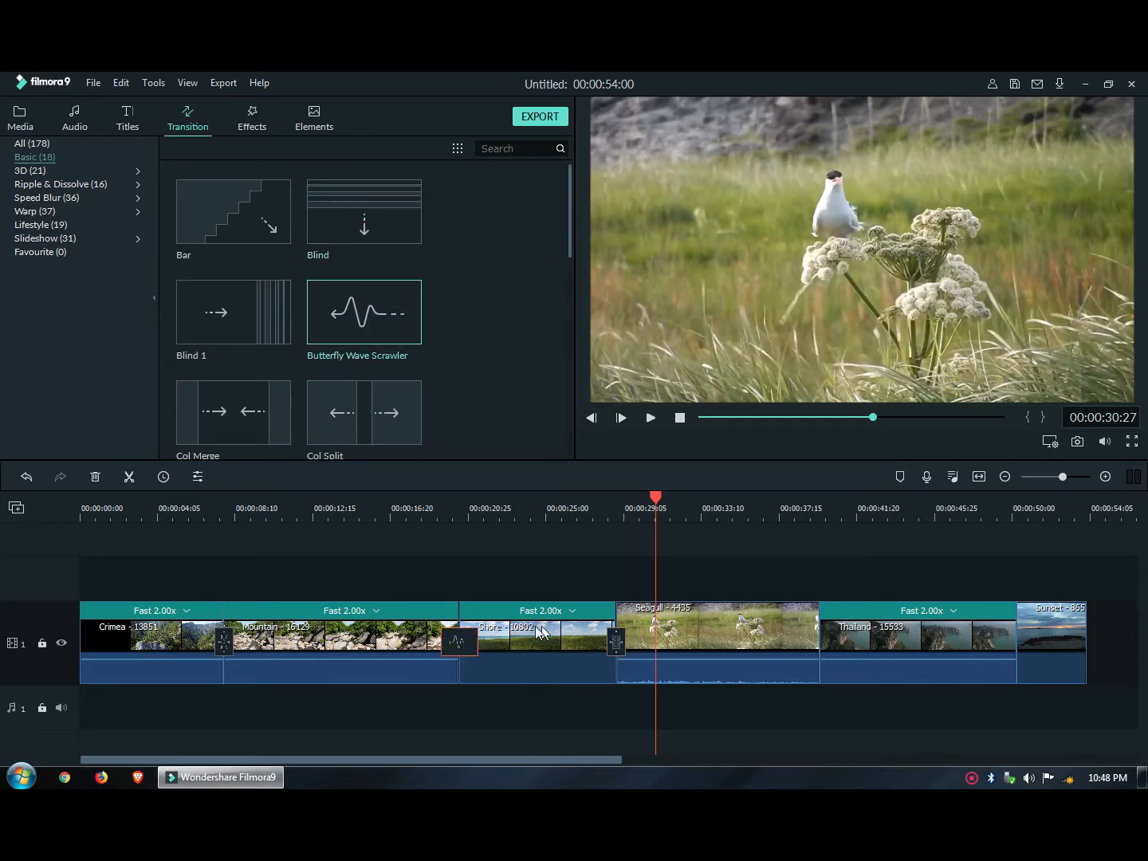
- Shorten the Butterfly Wave Scrawler transition to match the 1-second Warp transitions and position the playhead just before it
right_click(465, 646)
click(480, 651)
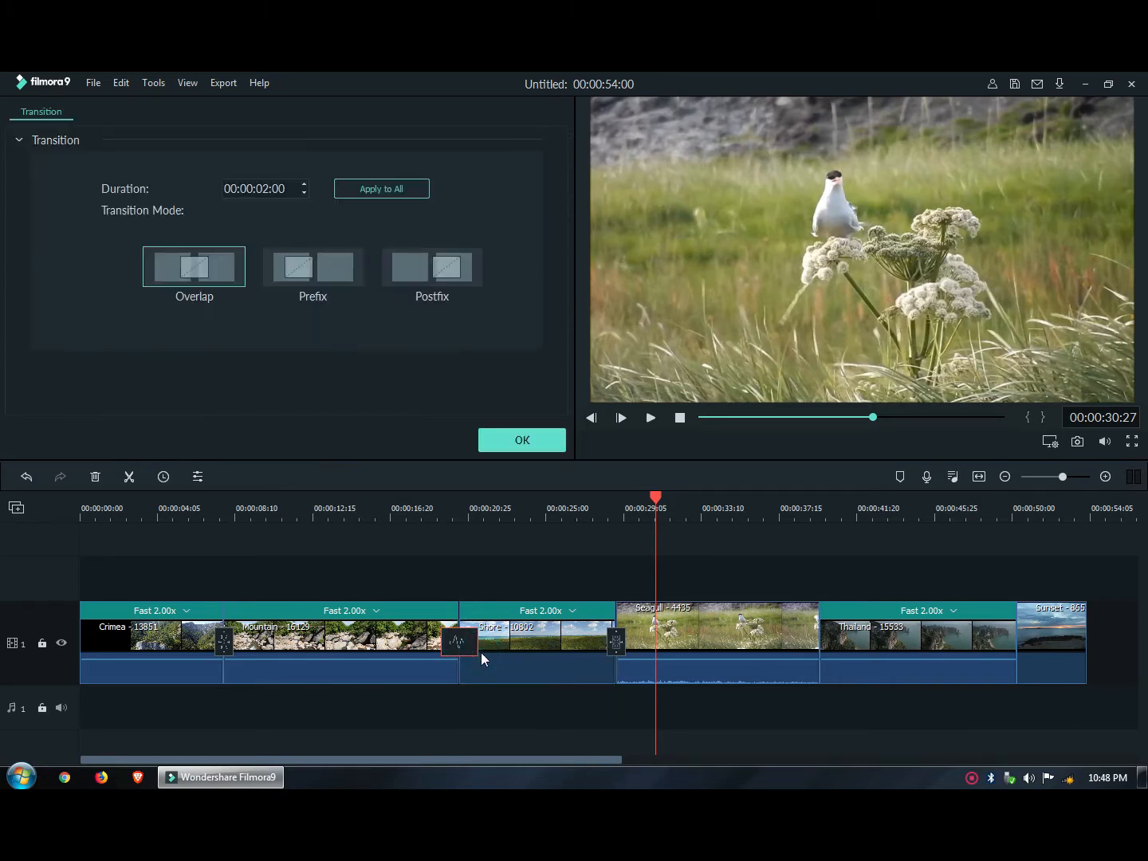
click(502, 438)
click(433, 519)
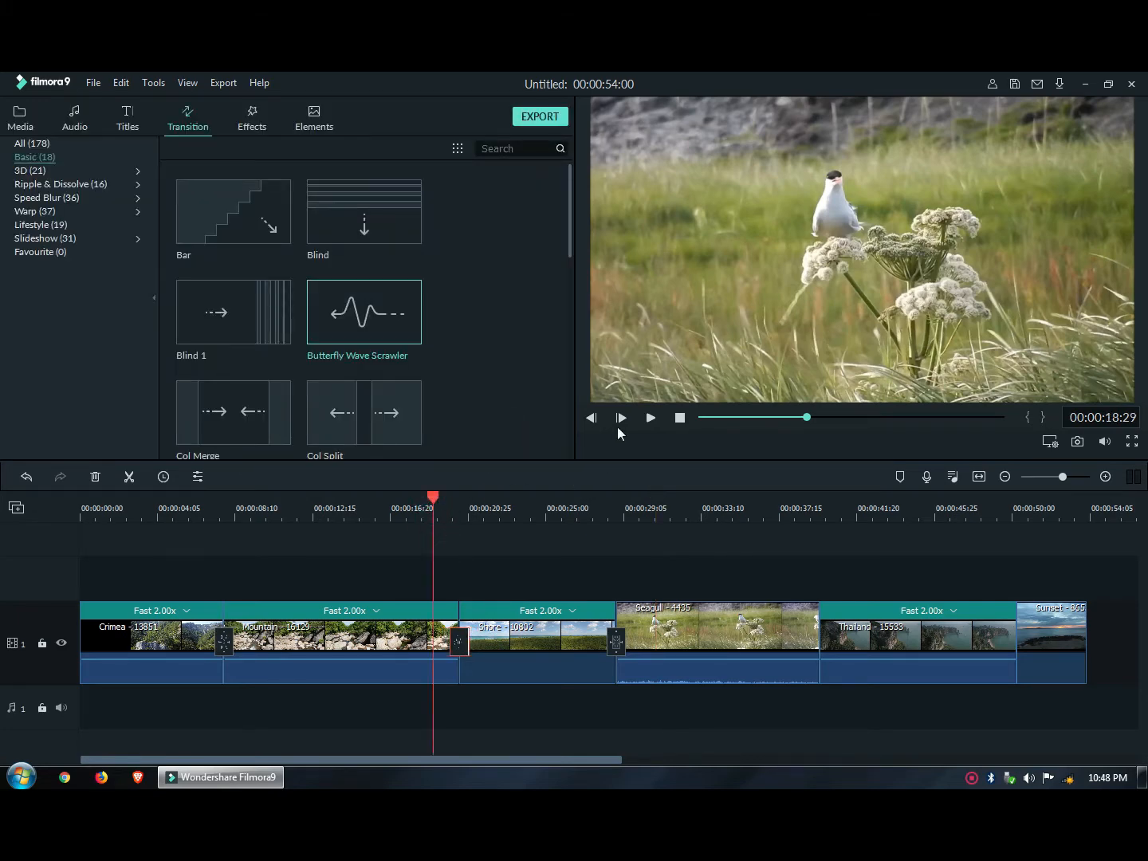
- Play back the Butterfly Wave Scrawler transition between the Mountain and Shore clips and on through the Warp transition before Seagull
click(649, 419)
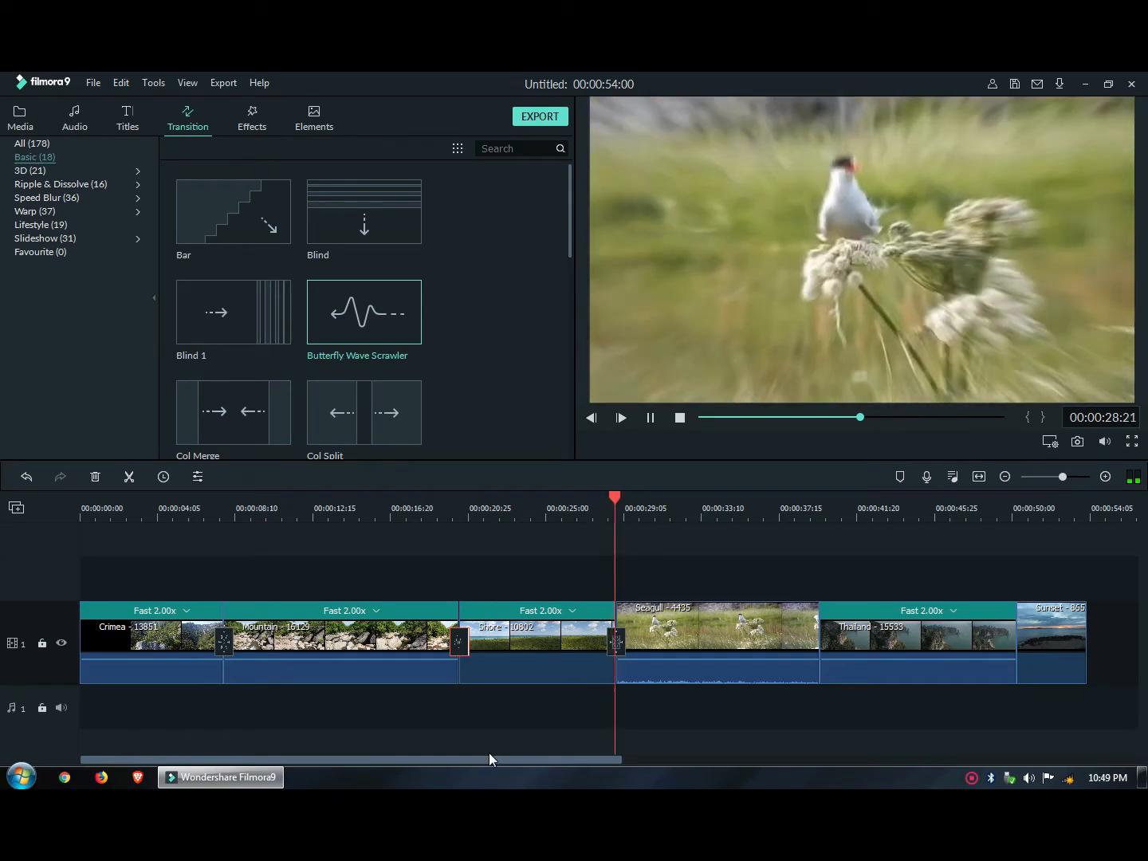
click(503, 759)
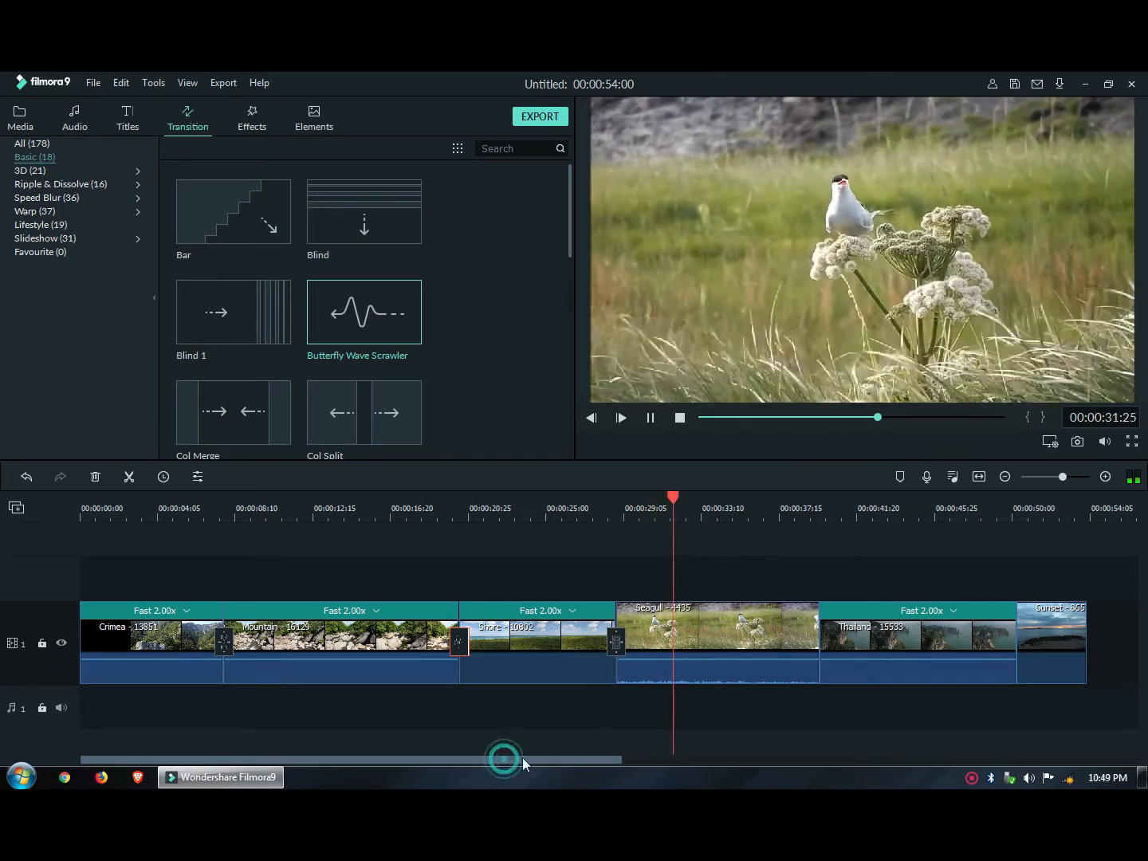
drag(522, 758, 559, 759)
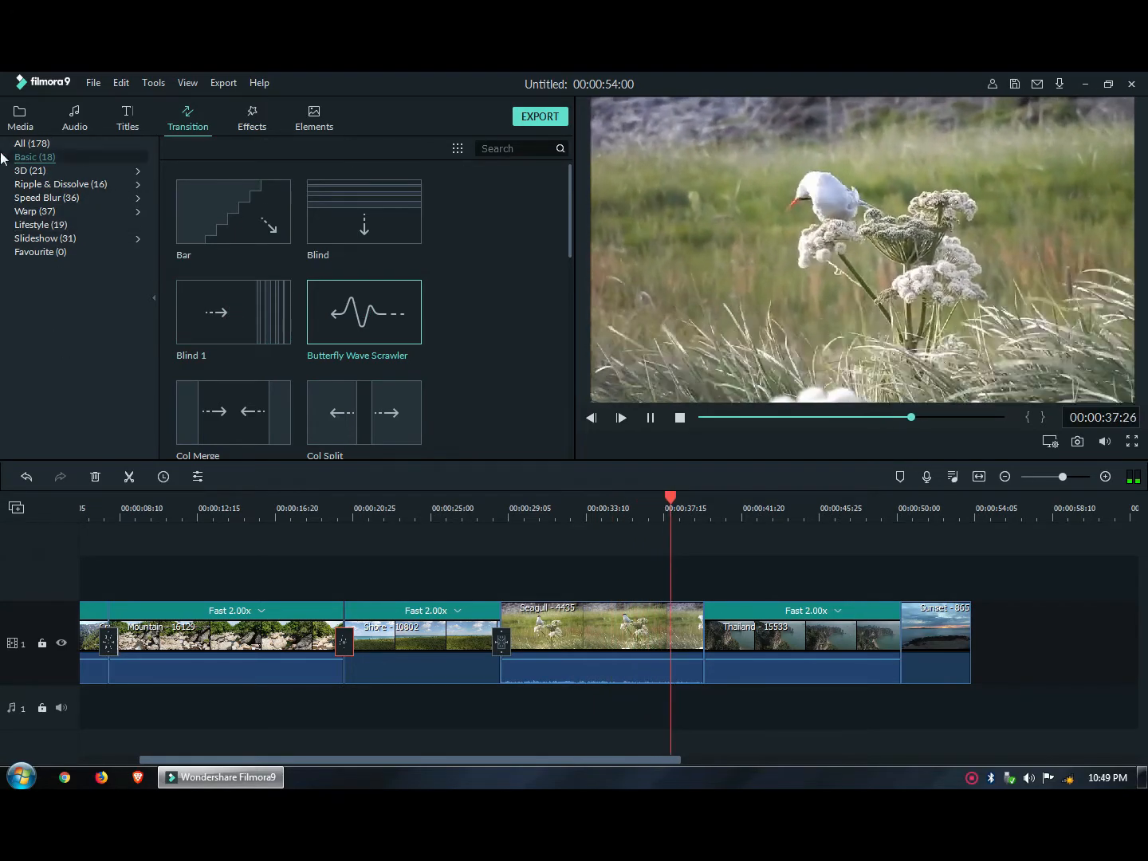
- Place the Blurry Roll 3 transition from the Speed Blur category on the cut between the Seagull and Thailand clips
click(27, 143)
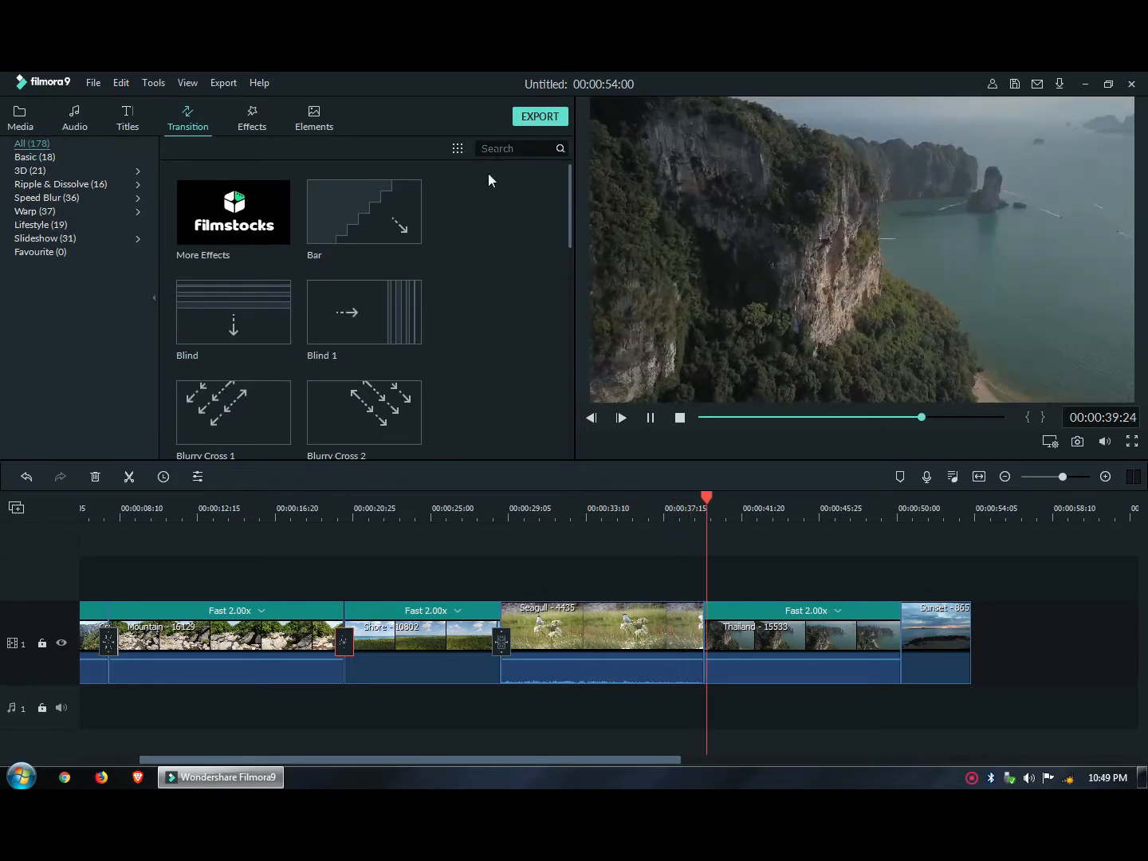
scroll(483, 289, down, 3)
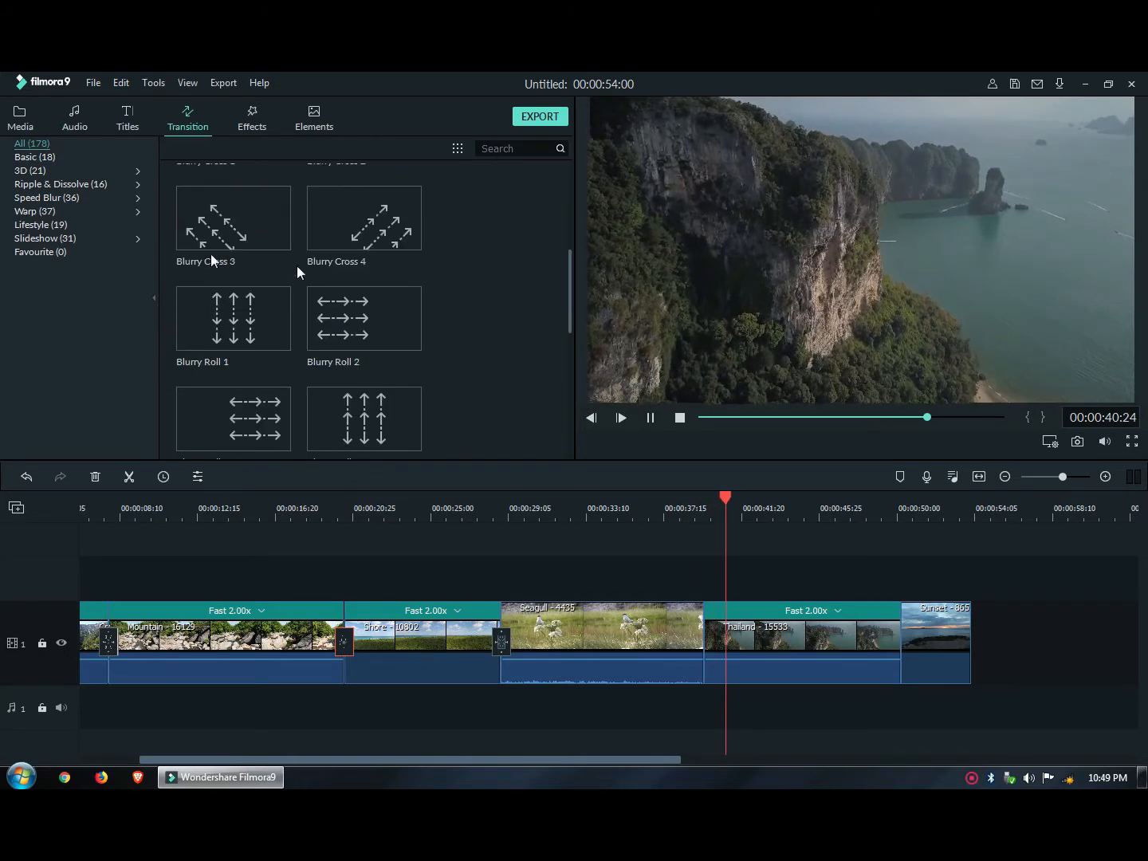
click(46, 239)
scroll(485, 308, down, 5)
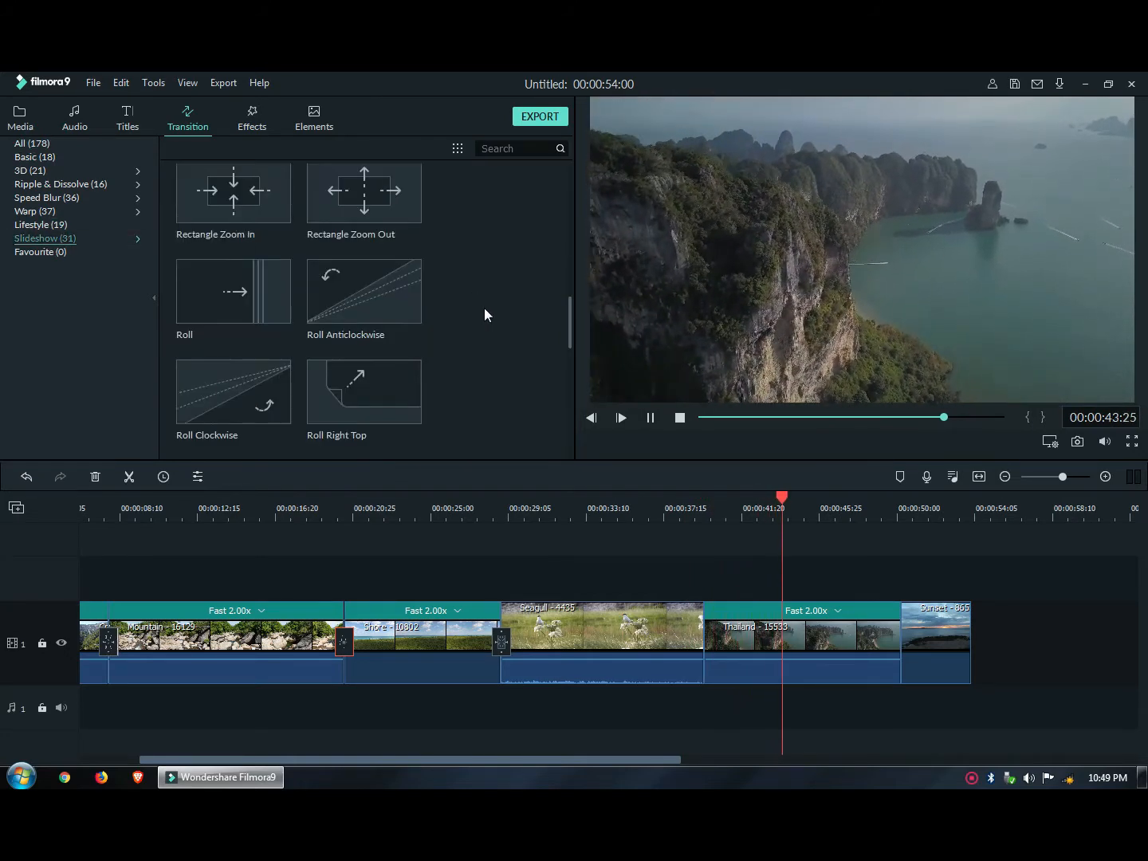
scroll(484, 308, up, 5)
click(79, 225)
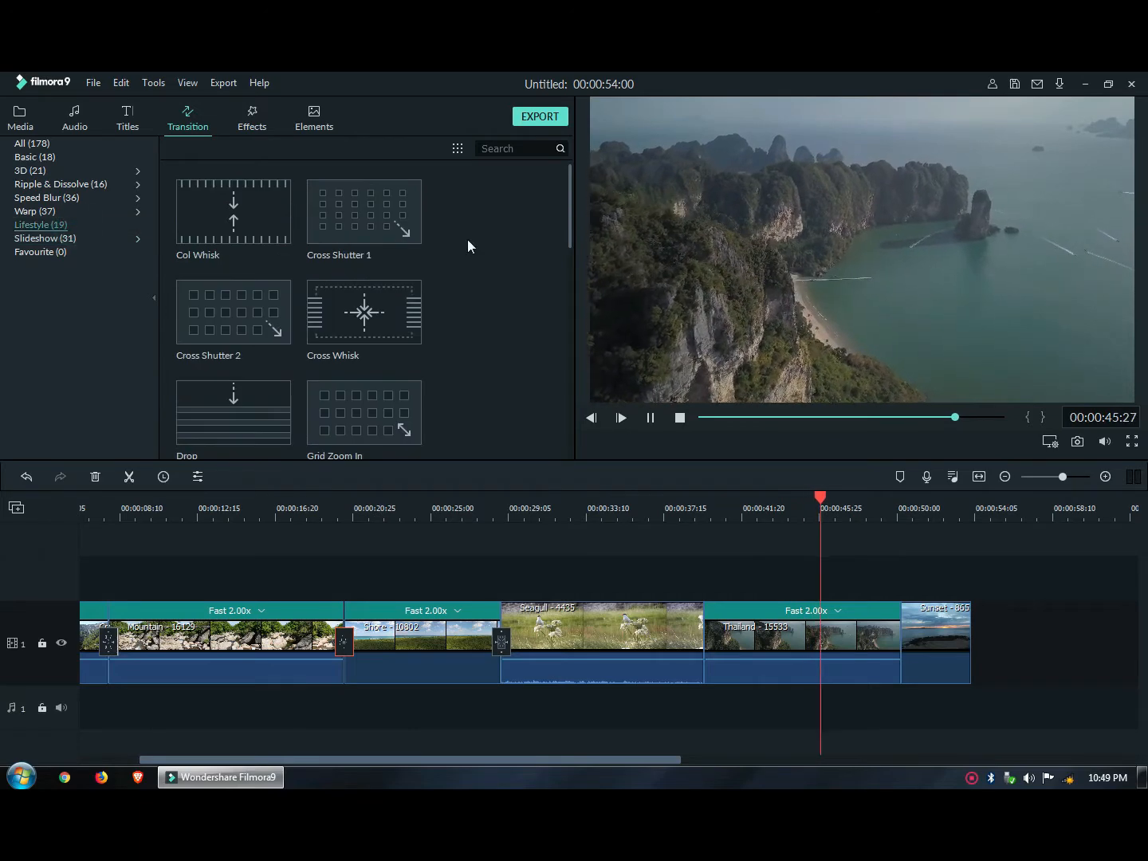
scroll(479, 262, down, 6)
scroll(420, 284, up, 6)
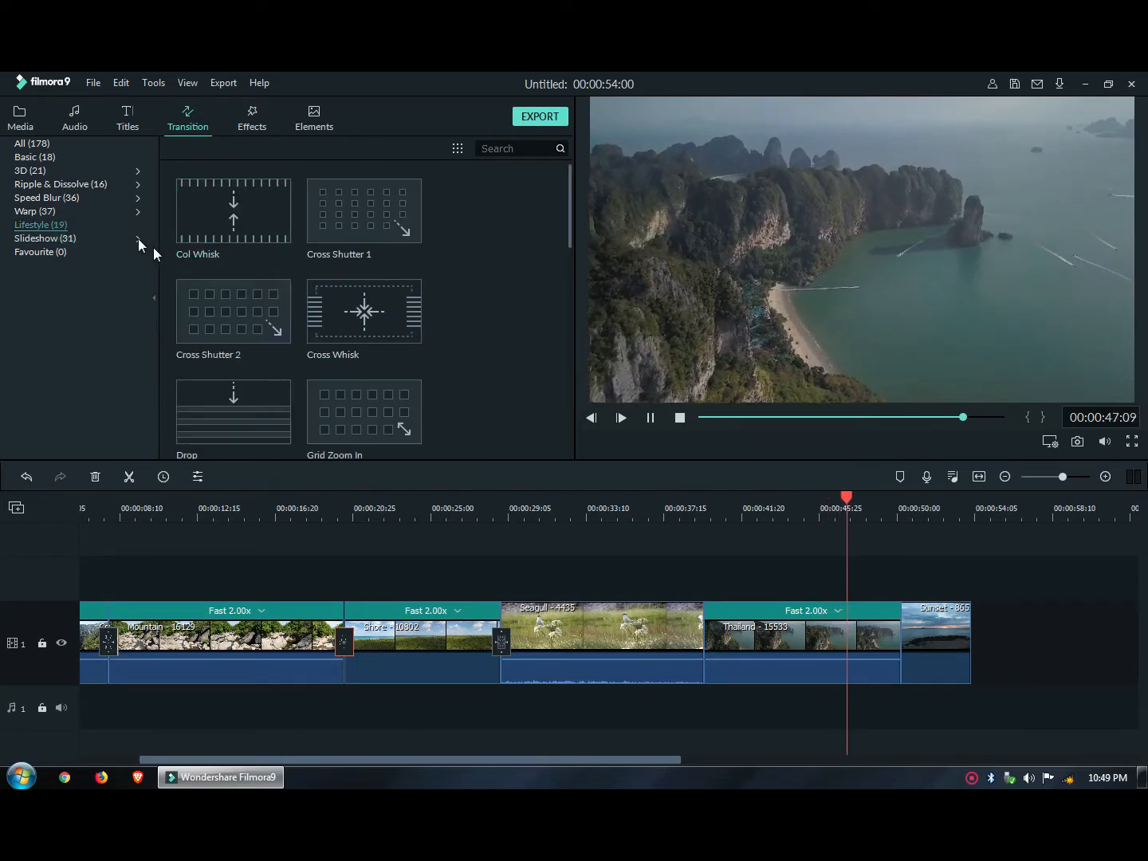
click(70, 198)
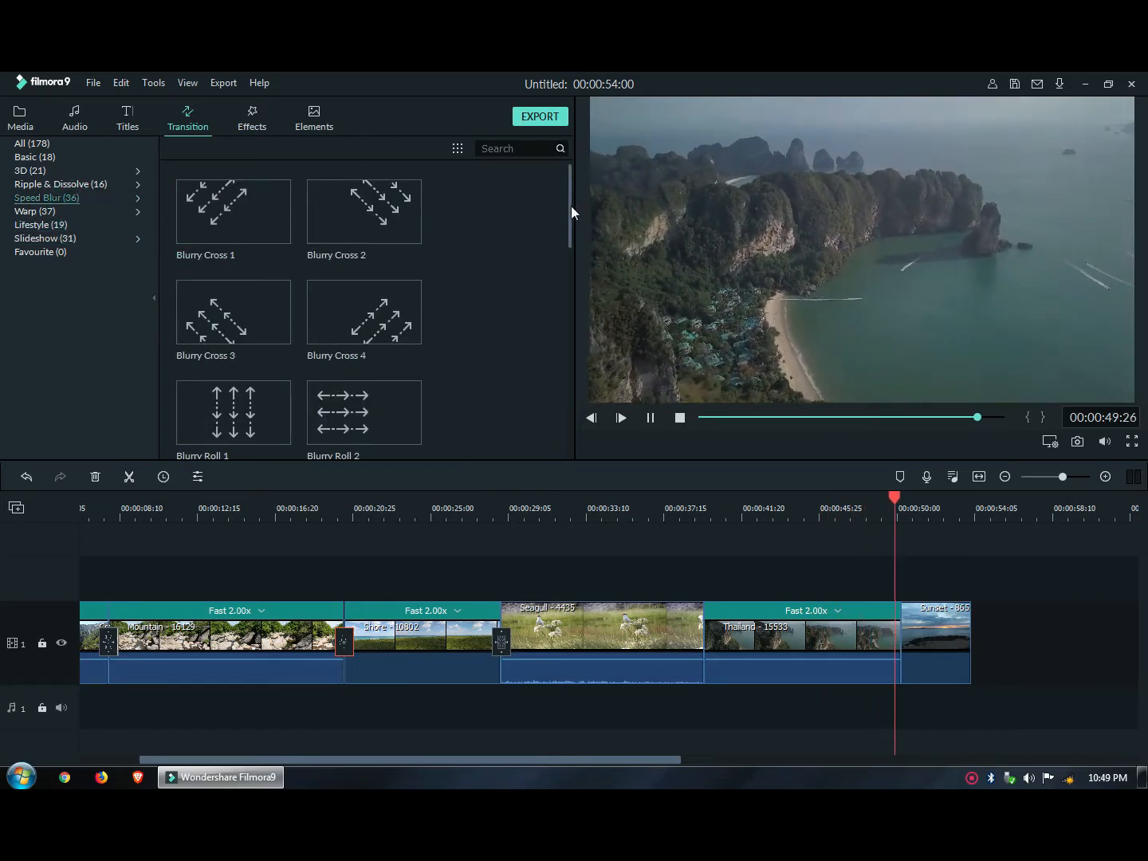
drag(567, 204, 571, 276)
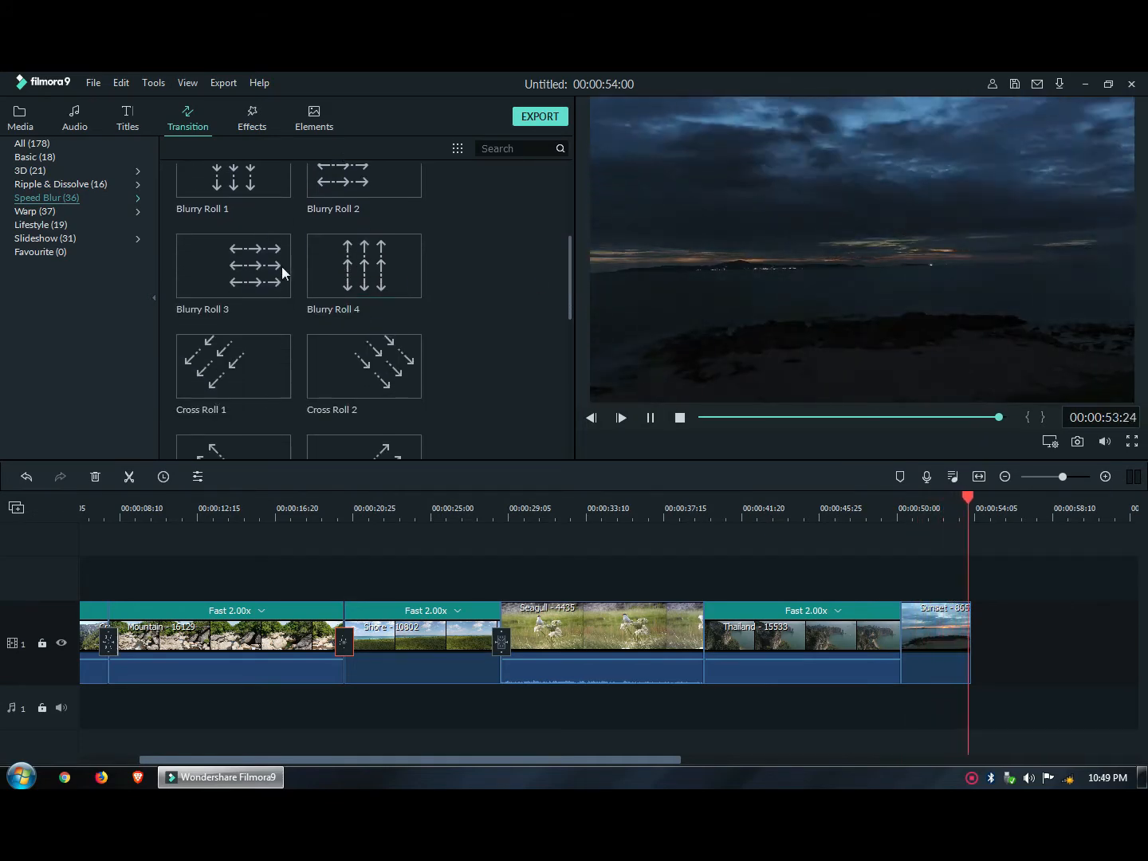
drag(258, 276, 689, 573)
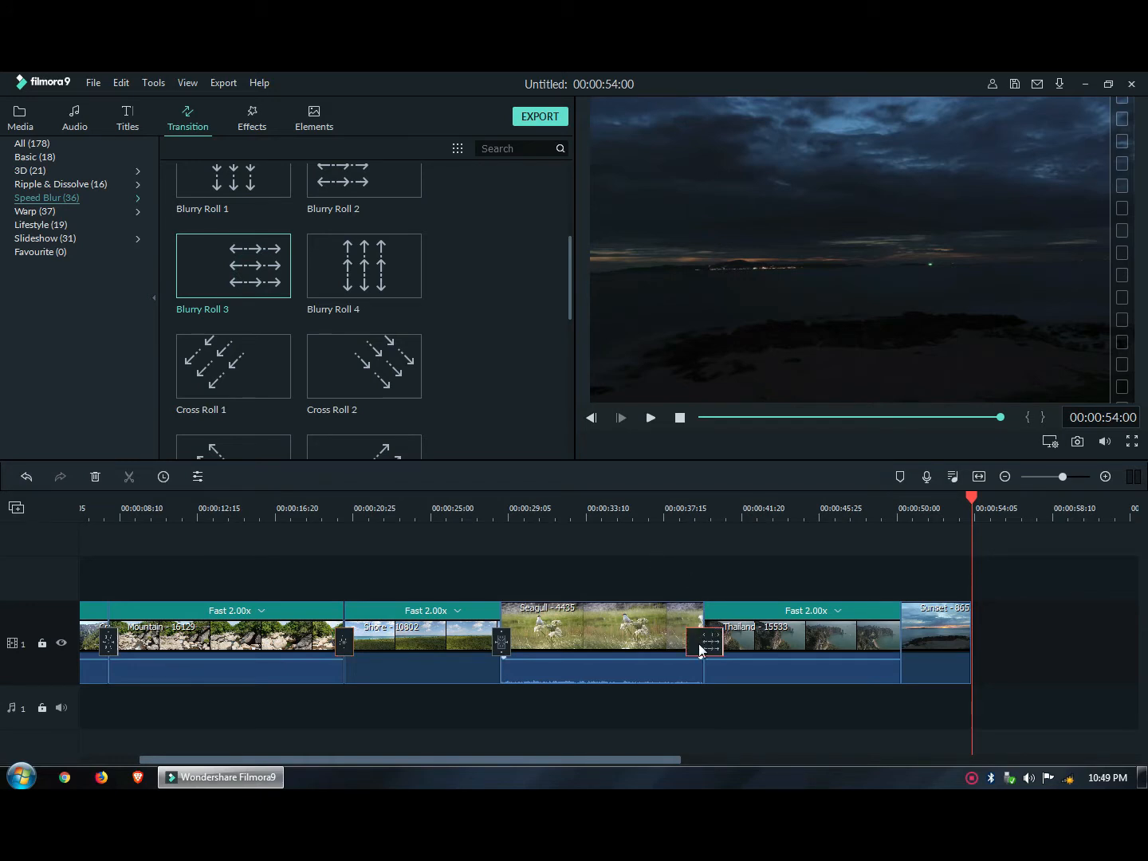
- Set the Blurry Roll 3 transition's duration to 00:00:01:00 and confirm its properties
click(700, 649)
right_click(699, 650)
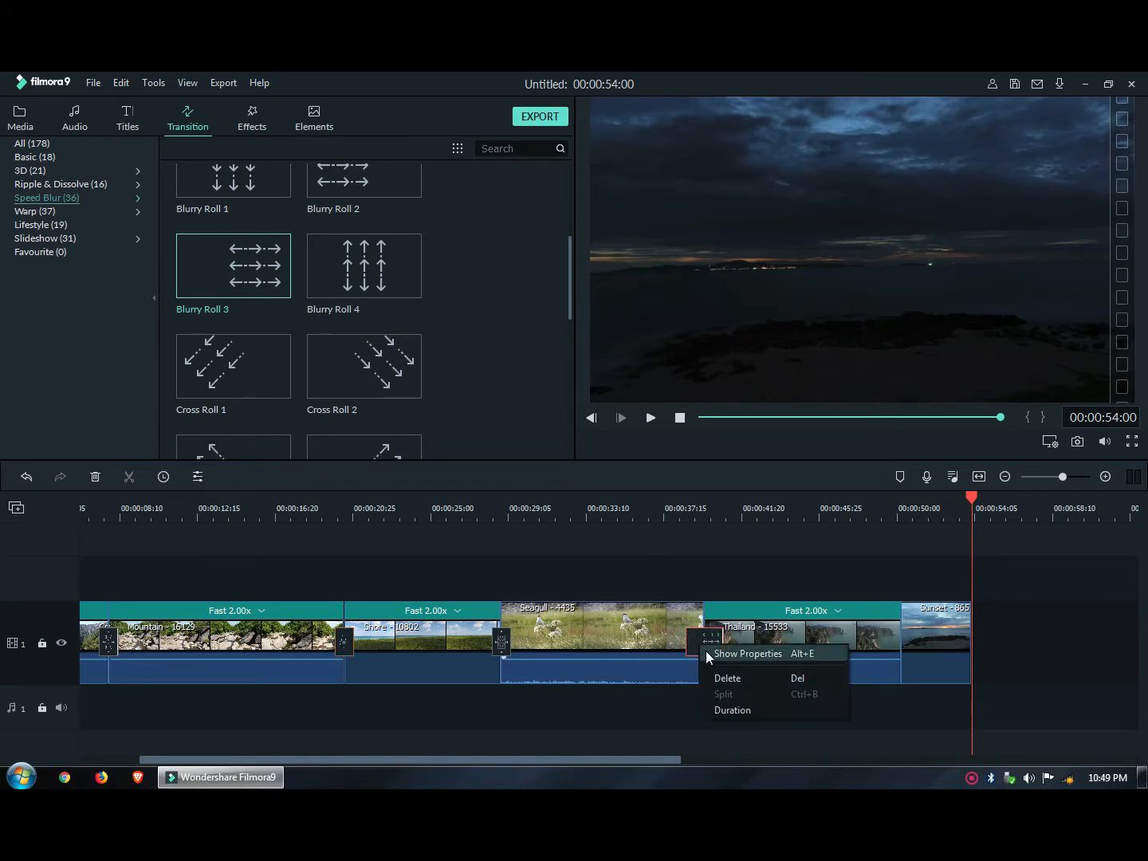
click(709, 654)
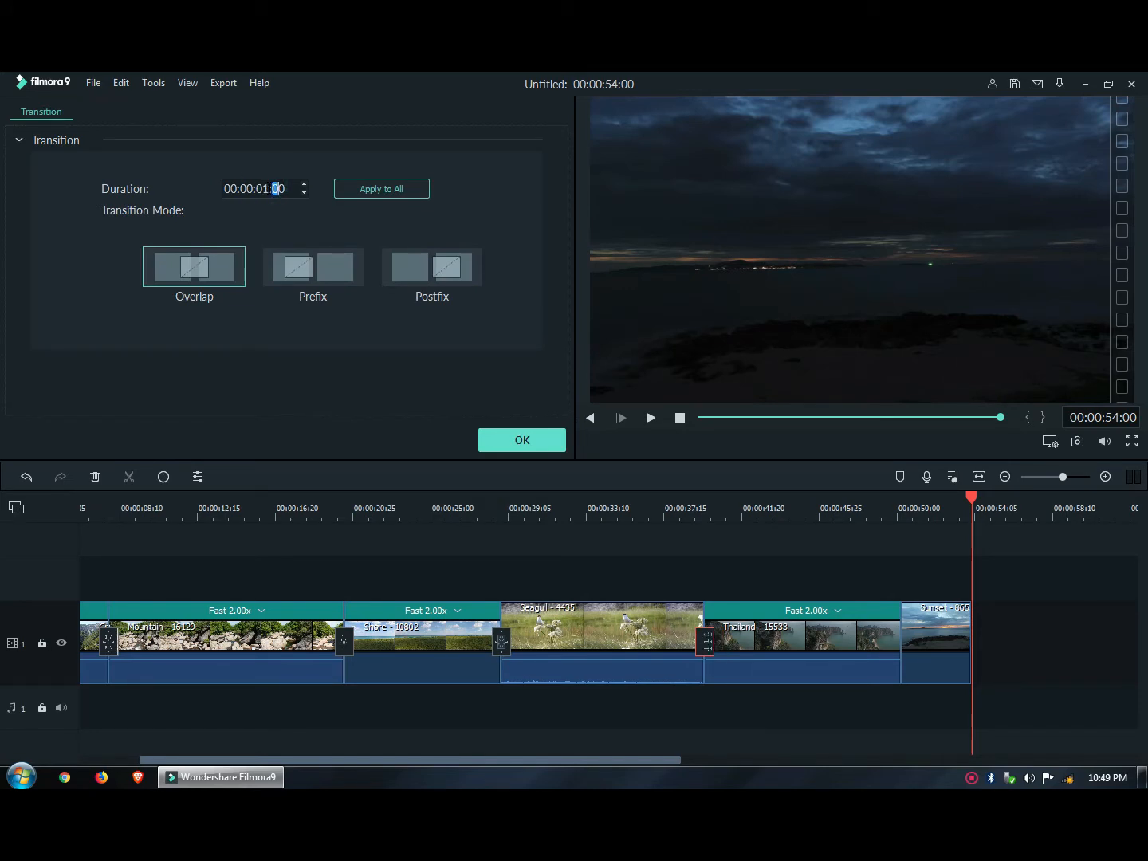
click(495, 440)
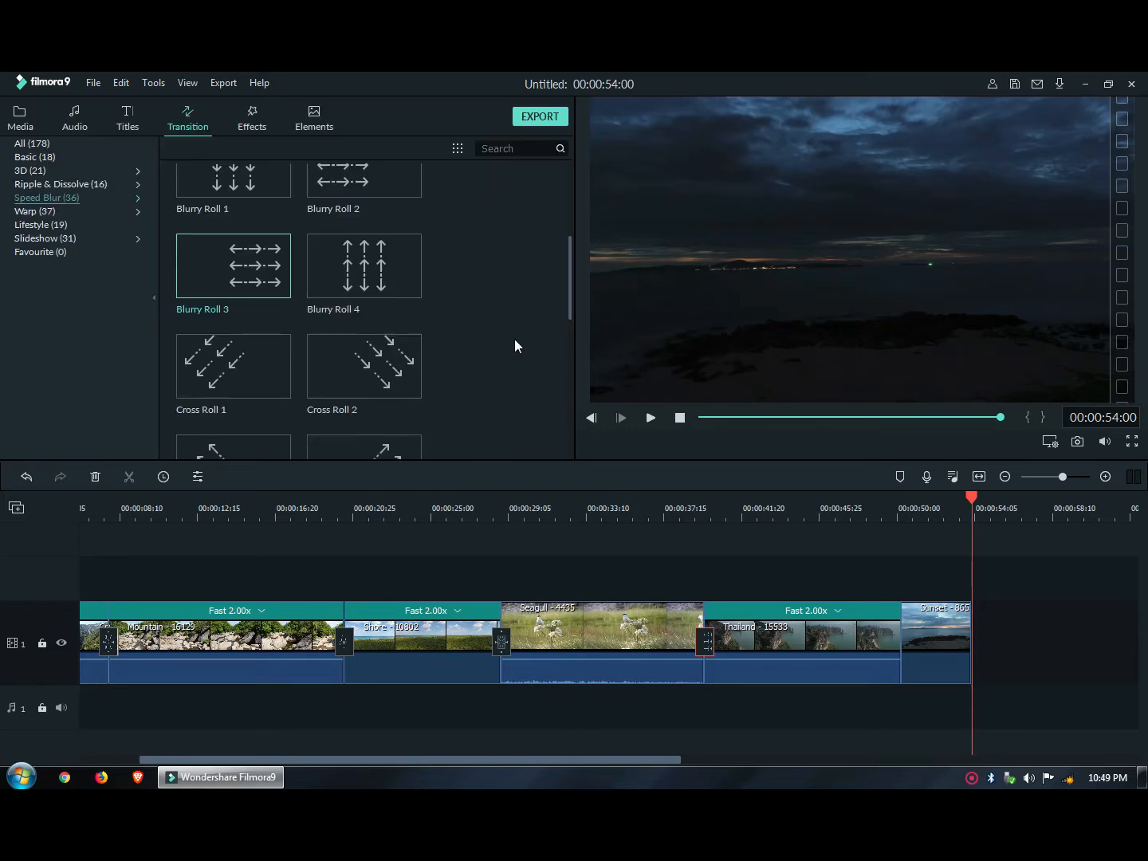
- Play the timeline from just before the Blurry Roll 3 transition through the Thailand clip to the end of Sunset
click(671, 519)
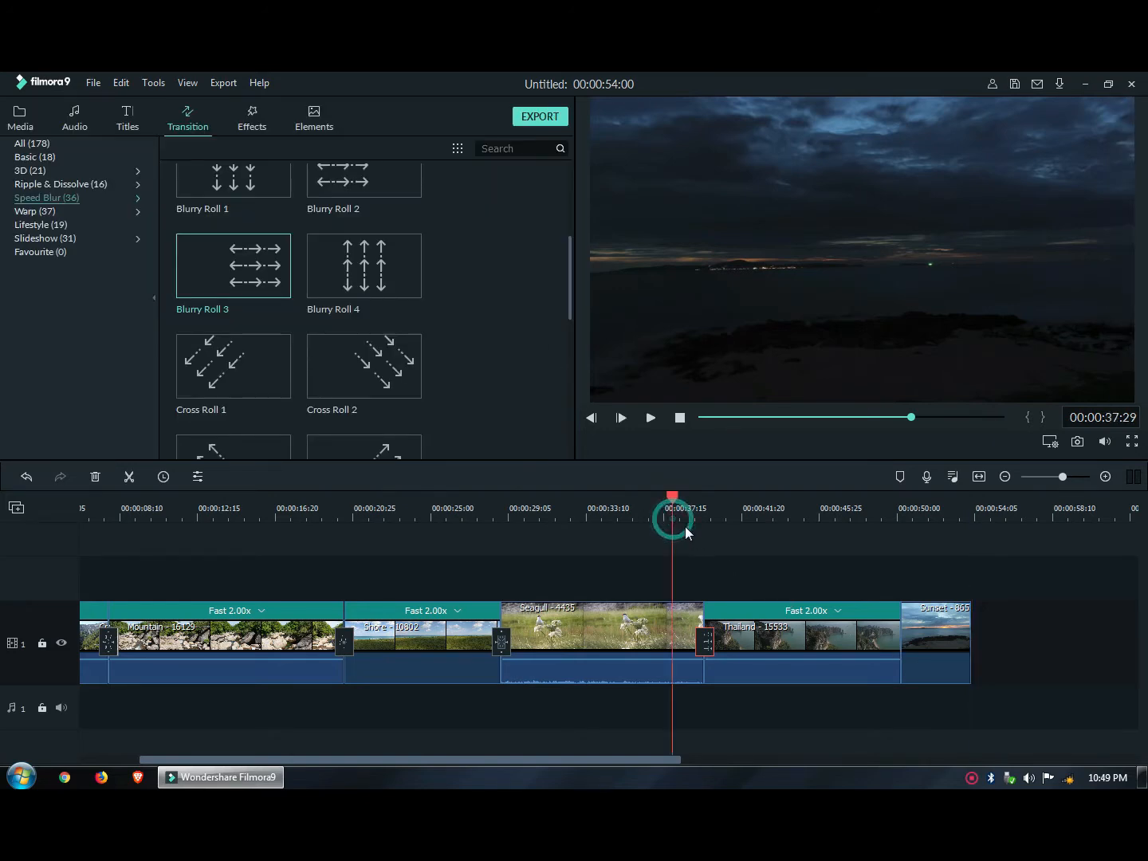
click(651, 423)
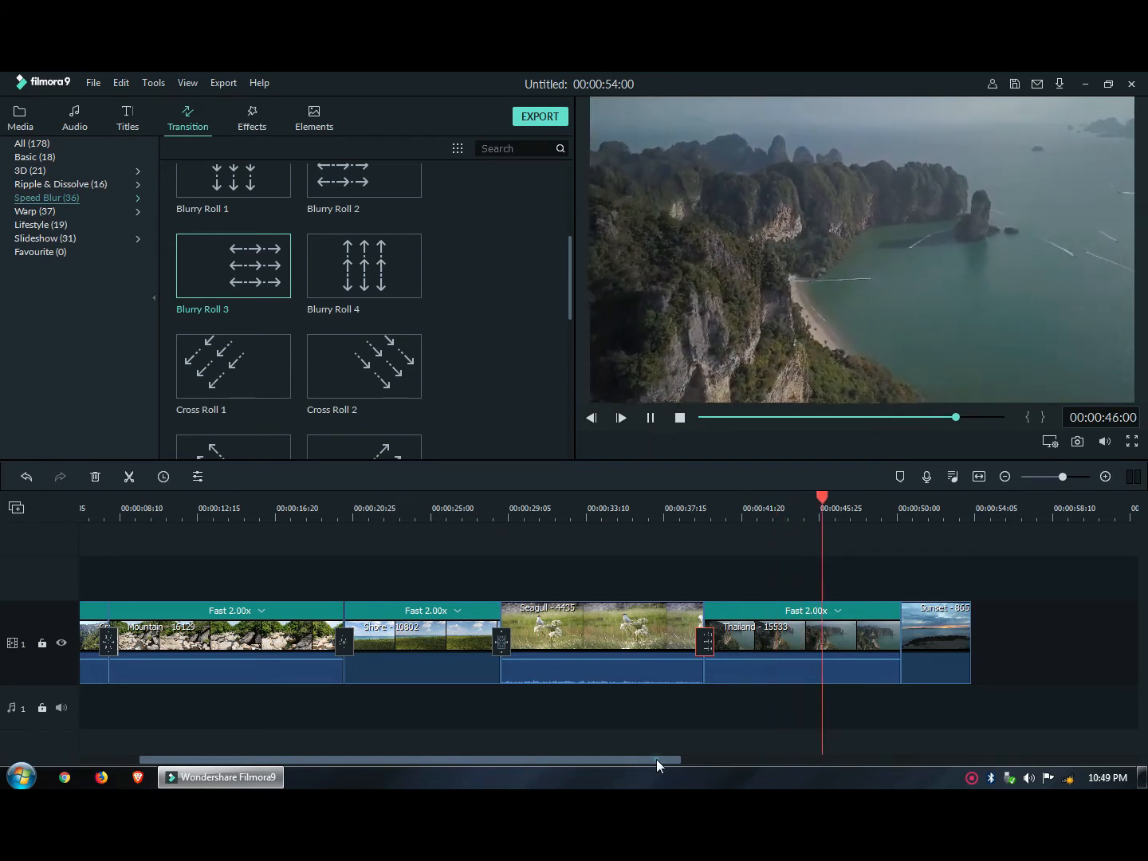
drag(657, 759, 516, 744)
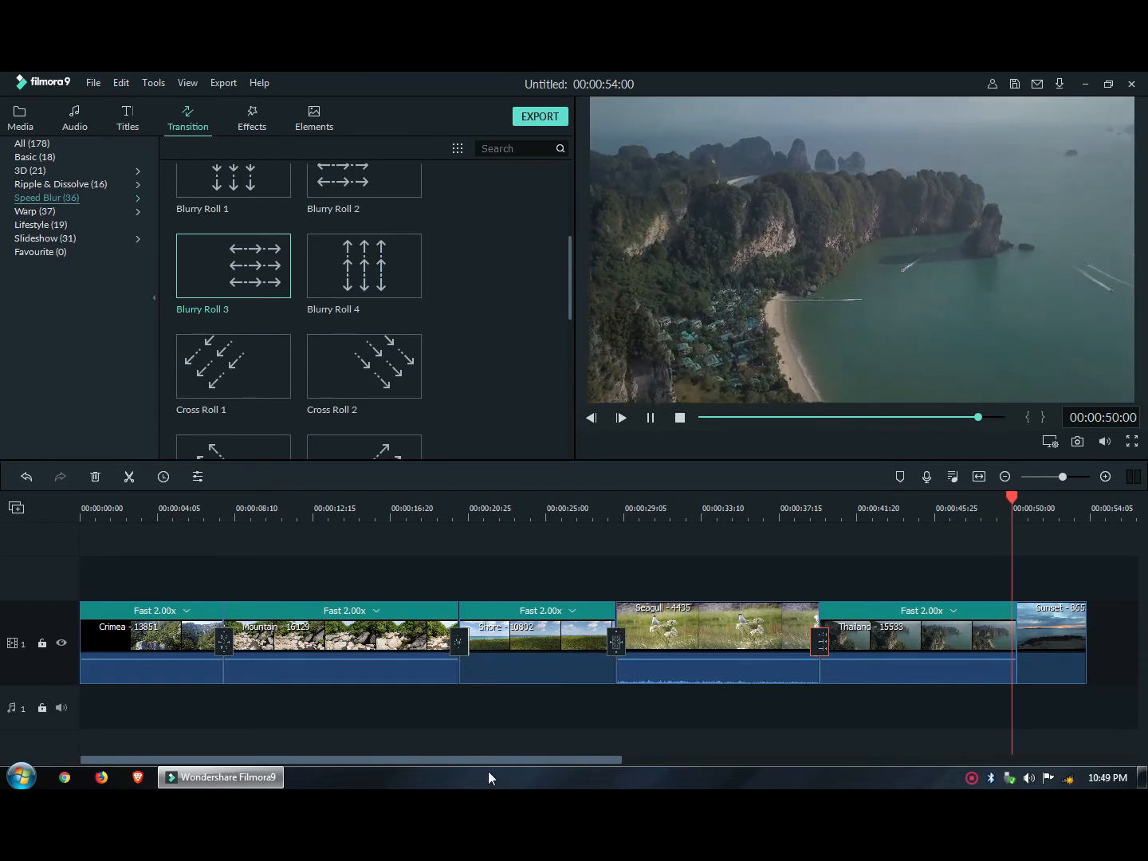
drag(486, 762, 568, 783)
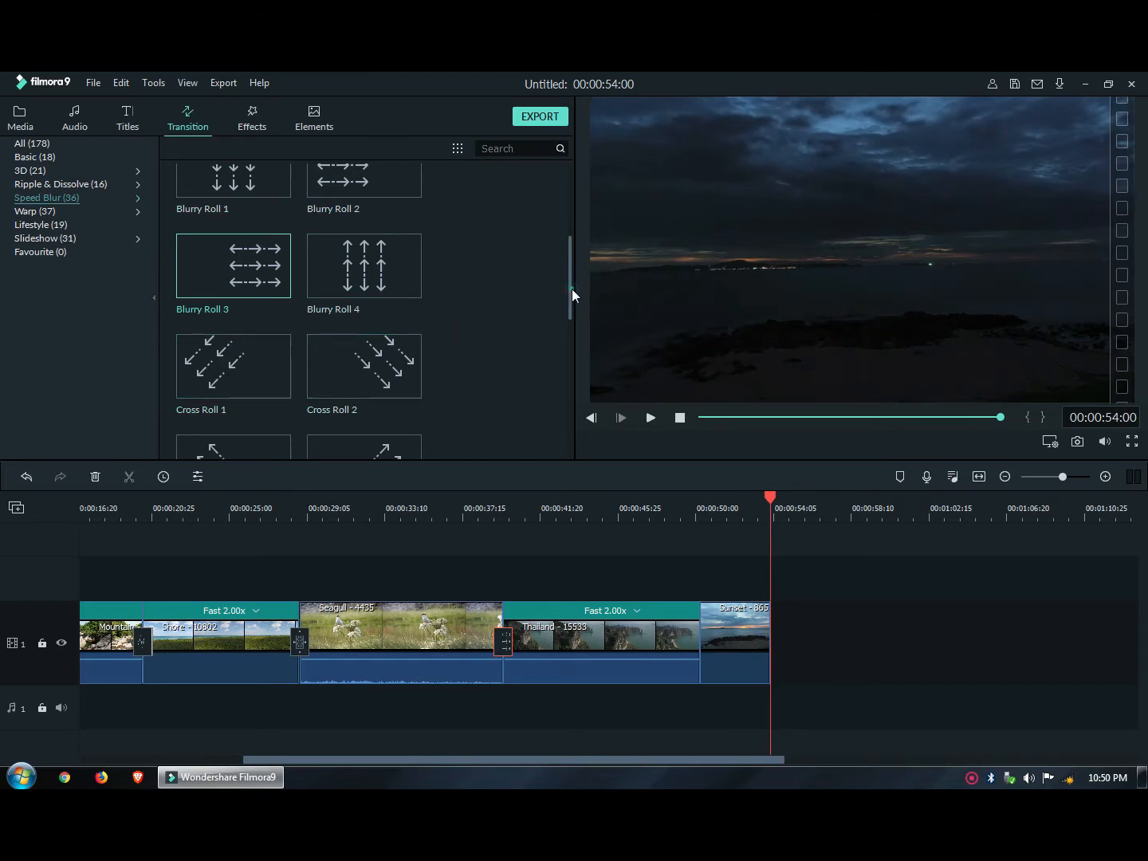
- Search all transitions for "or" and place Orb 1 on the cut between the Thailand and Sunset clips
drag(571, 289, 546, 422)
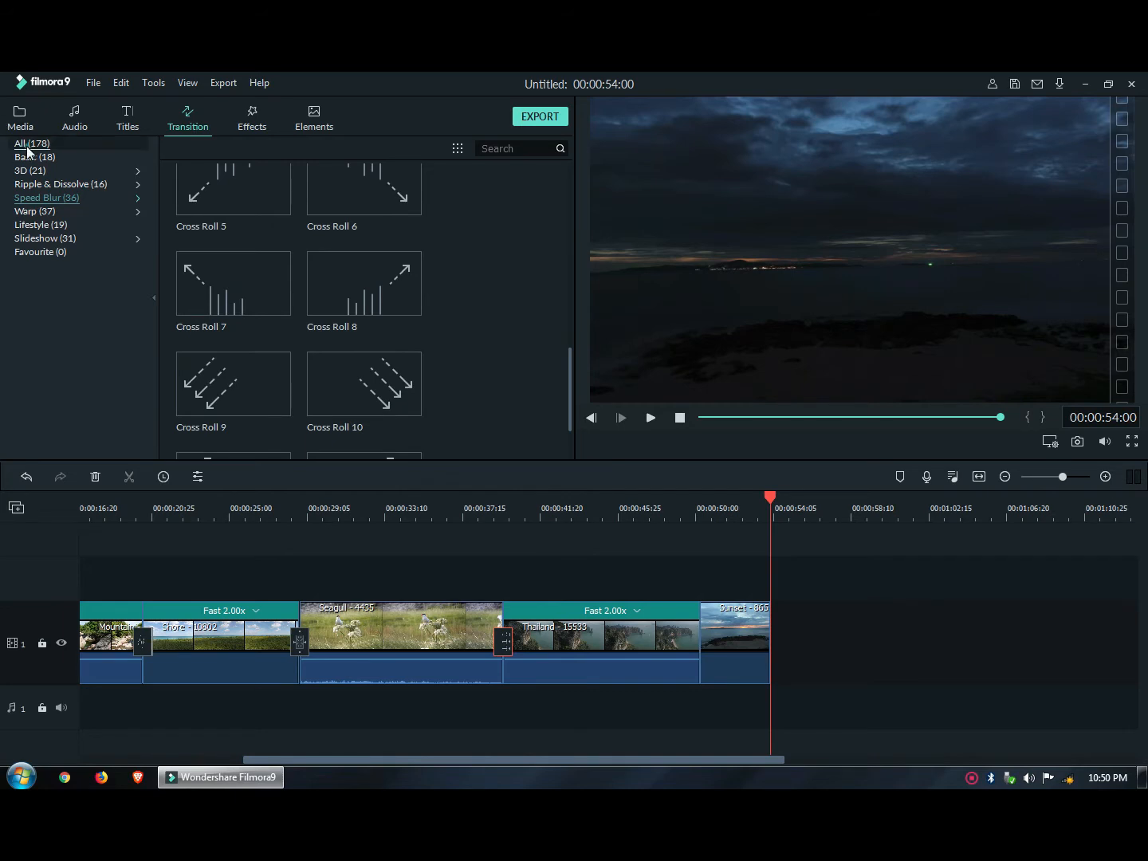
click(31, 145)
scroll(533, 267, down, 6)
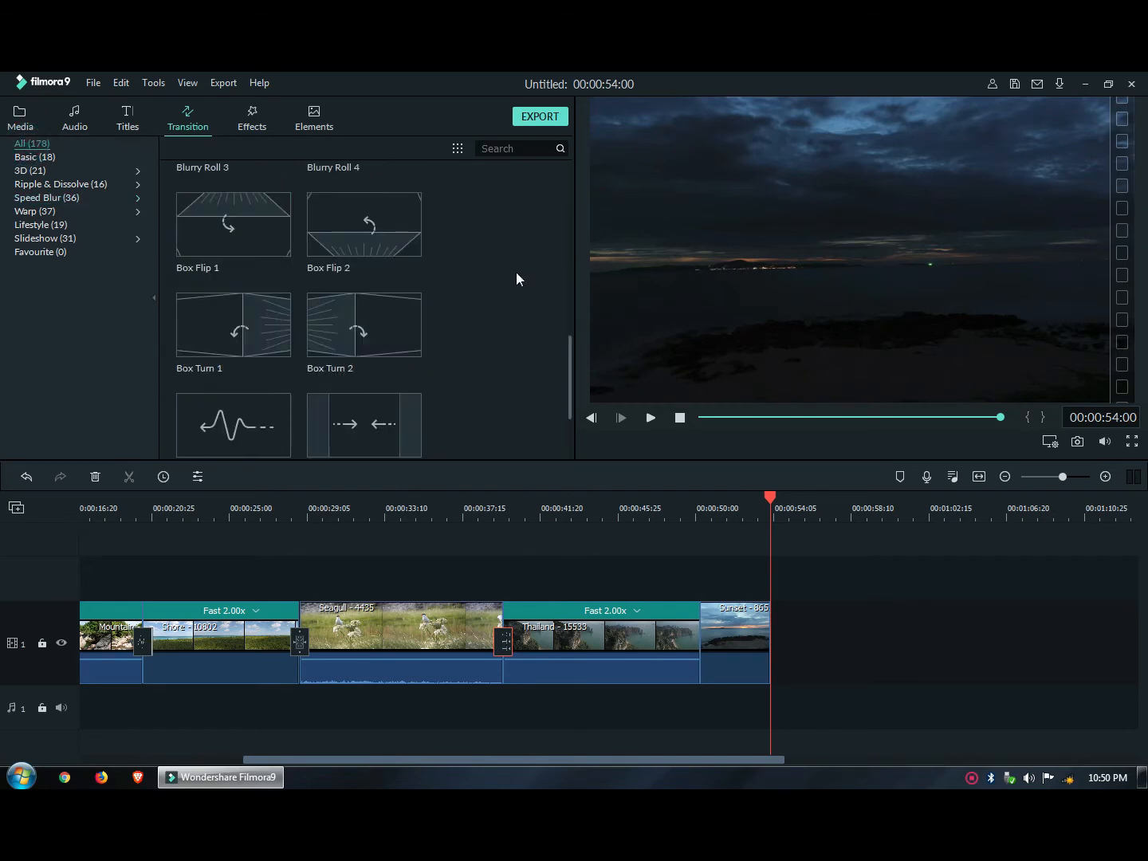
click(507, 149)
text(or)
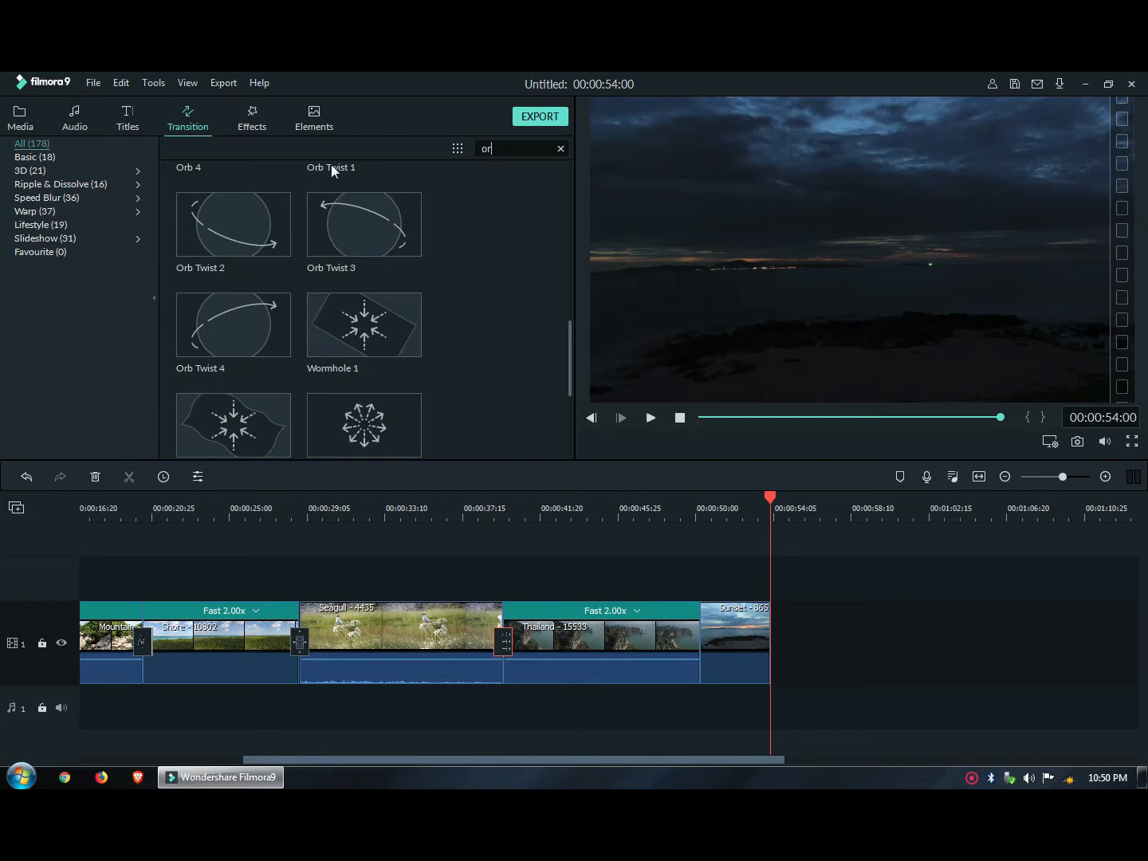
scroll(398, 282, up, 5)
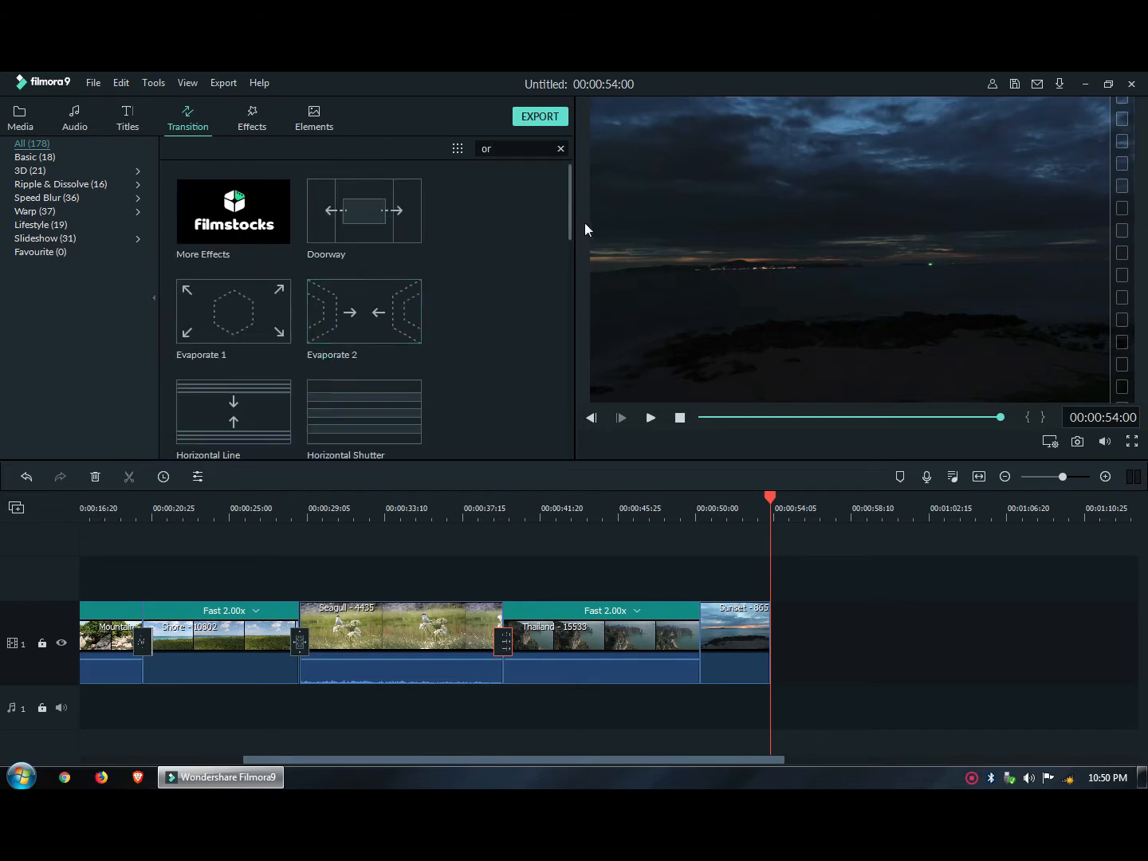
drag(570, 209, 569, 248)
drag(375, 365, 684, 621)
drag(564, 757, 625, 761)
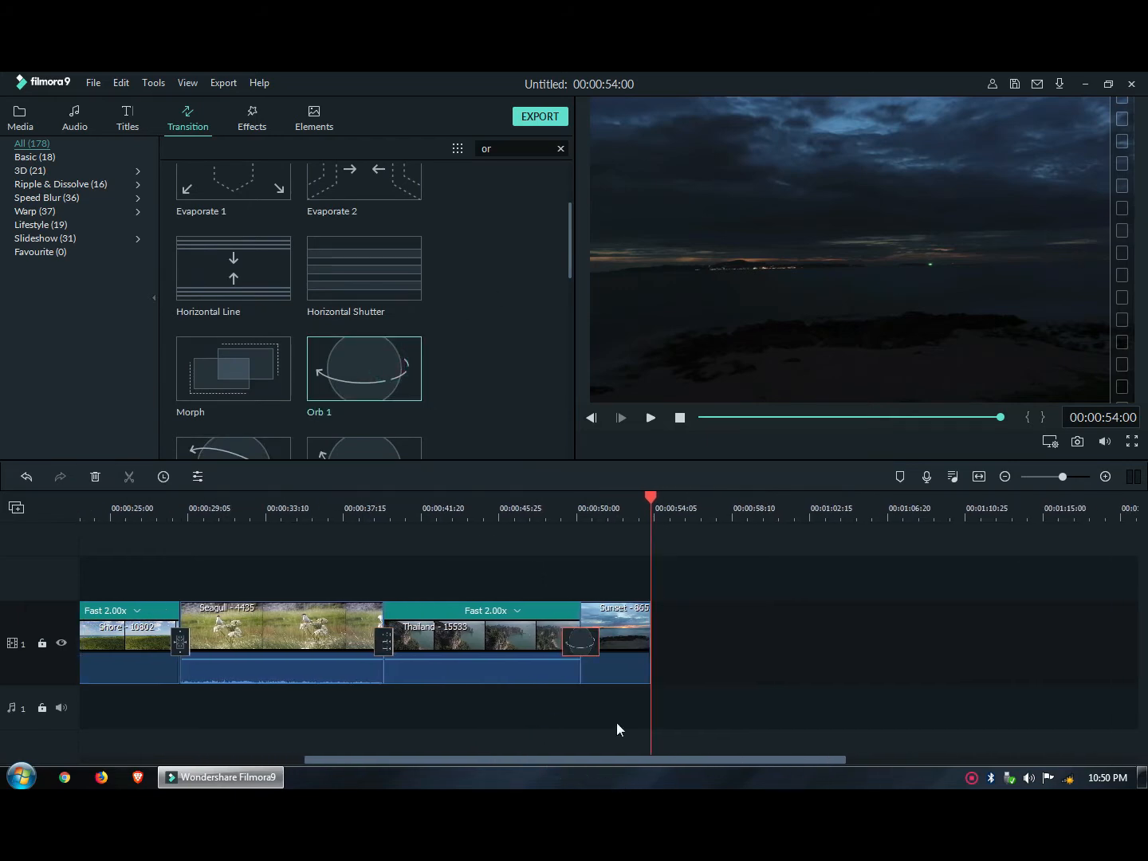
- Set the Orb 1 transition's duration to 00:00:01:00, dismissing the GaThread.exe crash dialog, and play through the transition
right_click(583, 647)
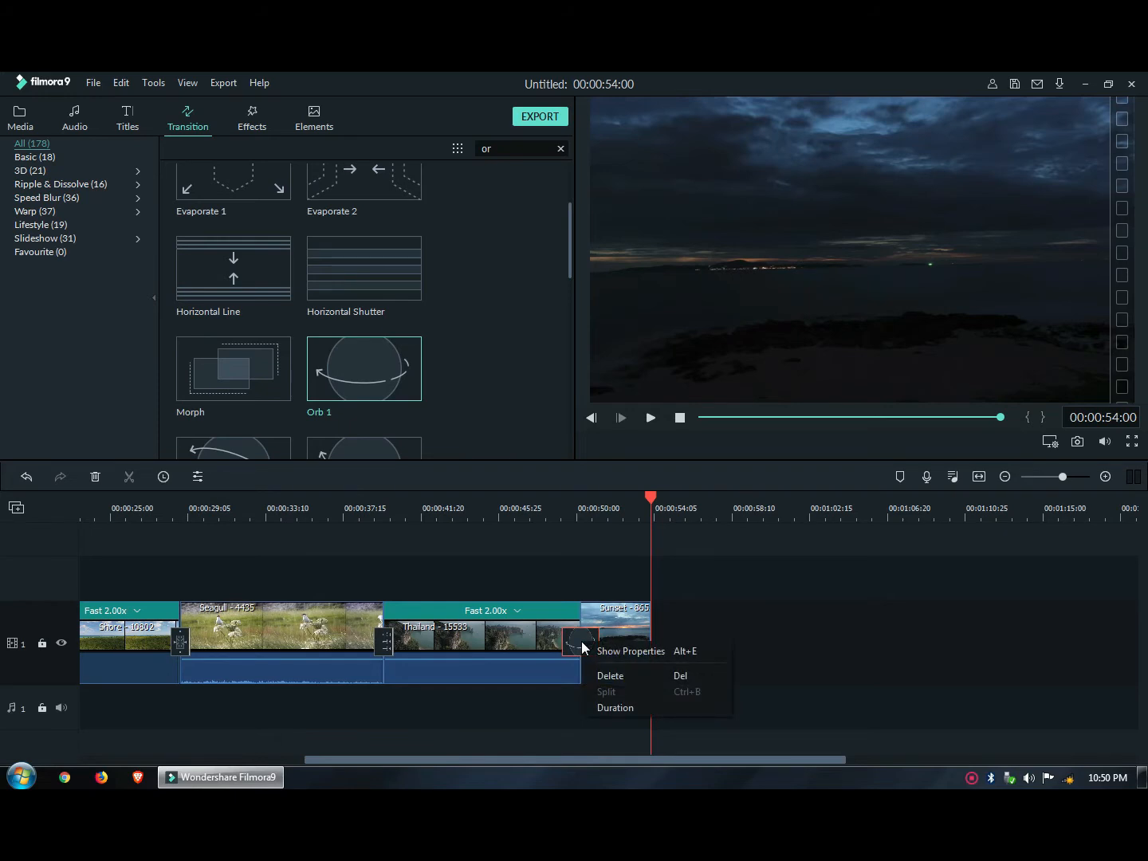
click(591, 651)
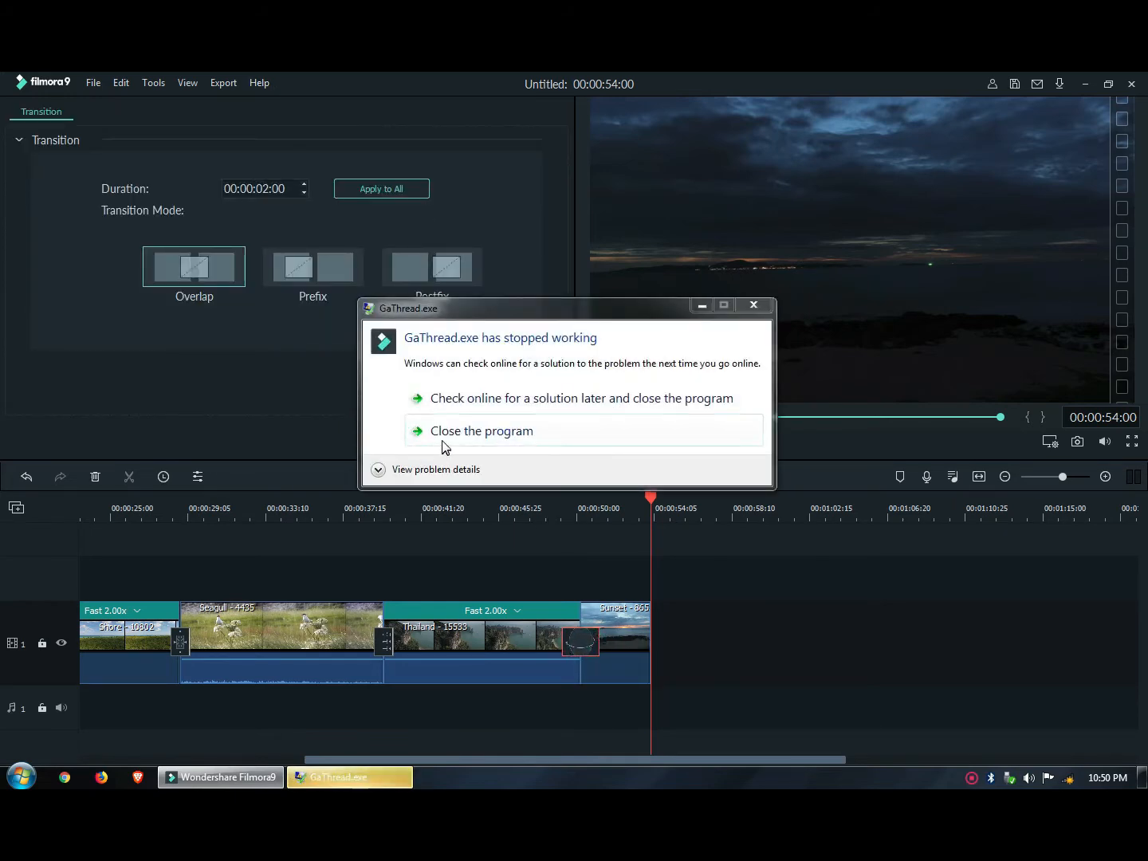
click(442, 440)
click(265, 188)
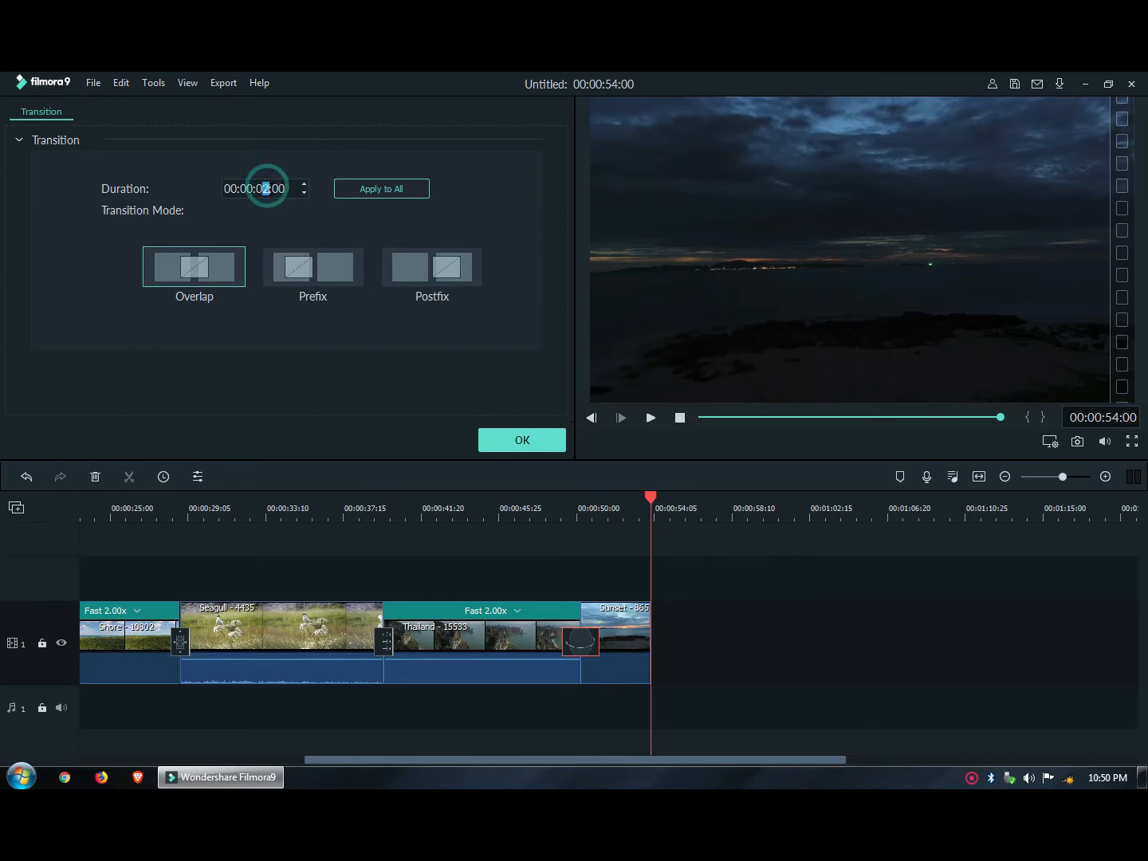
text(1)
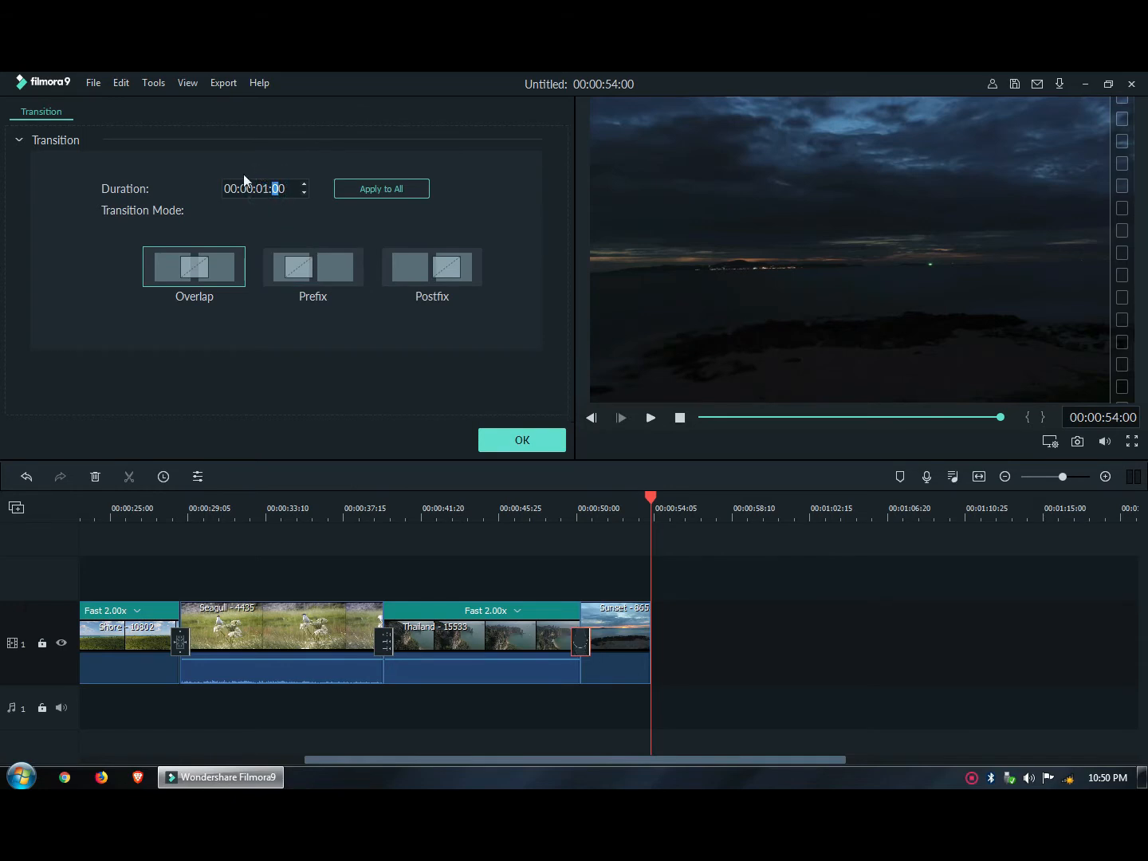
click(513, 438)
click(549, 514)
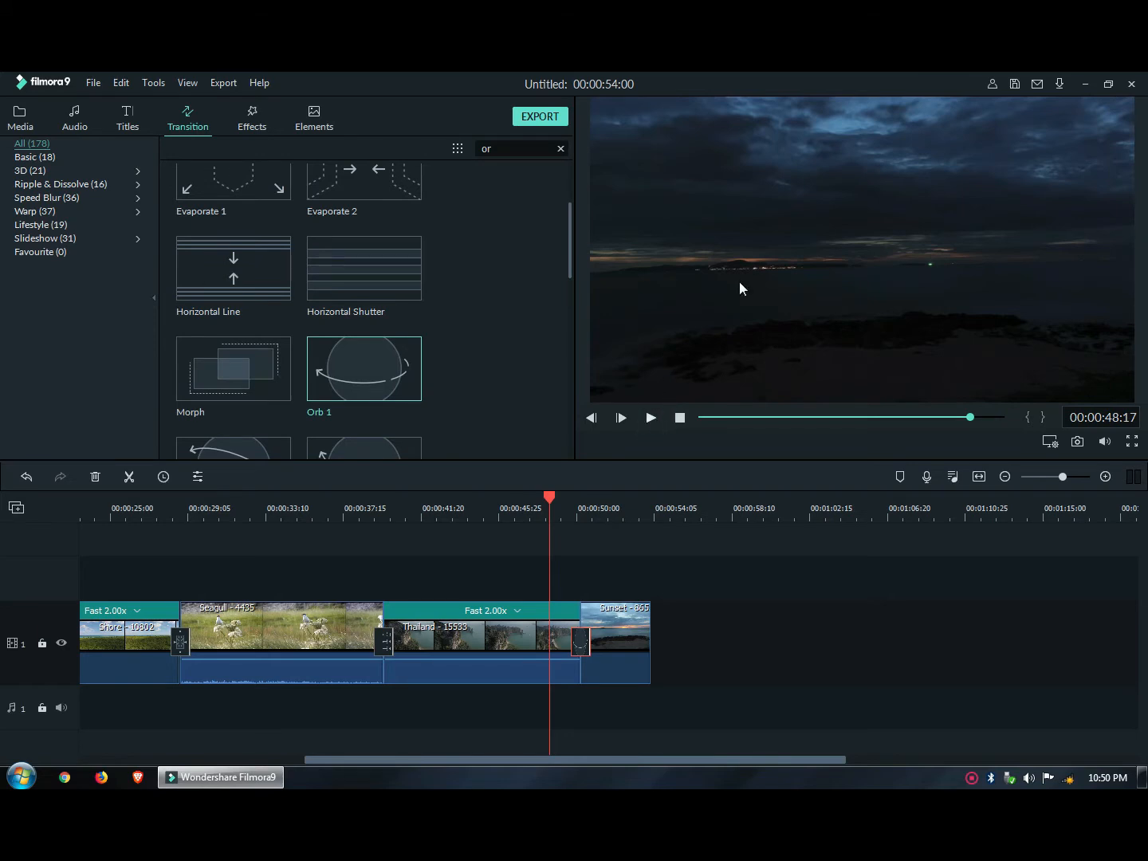
click(651, 419)
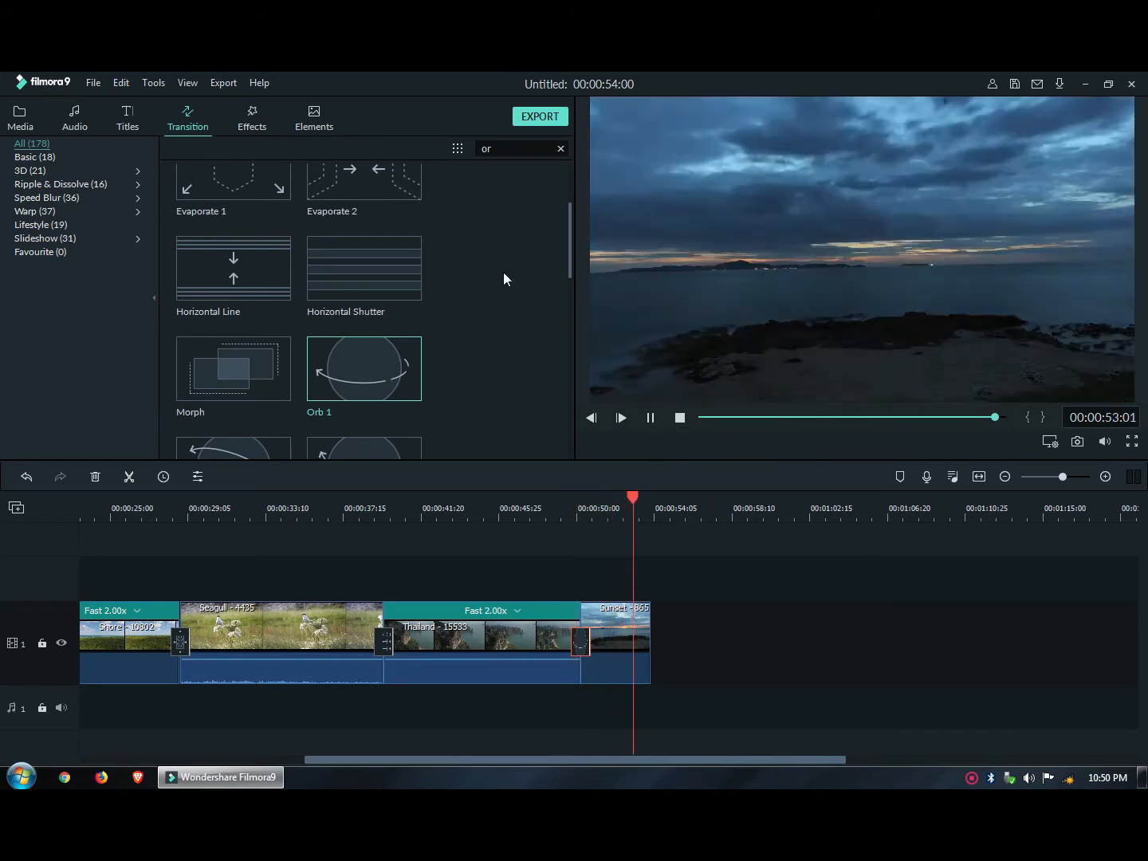
- Look through the "or" matches in the All, Basic, 3D and Ripple & Dissolve transition categories and clear the search
scroll(477, 243, down, 3)
scroll(481, 251, down, 5)
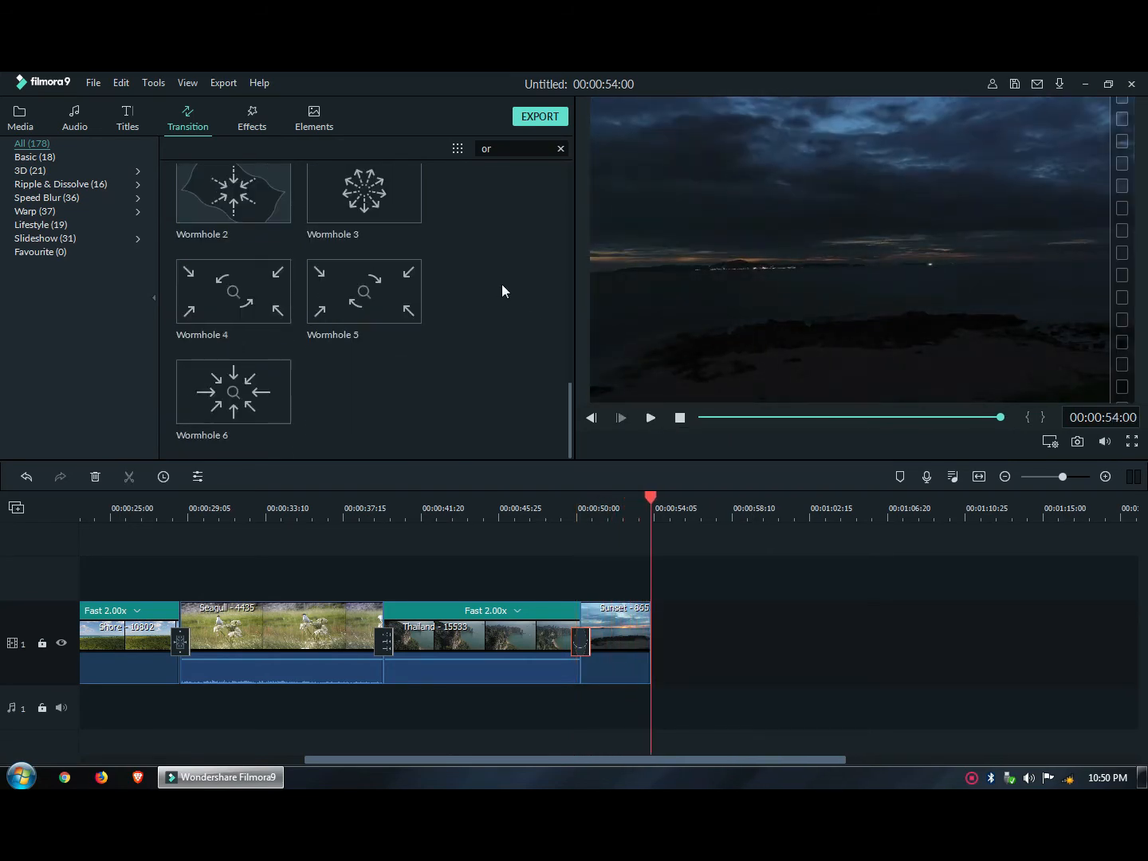
scroll(502, 290, up, 10)
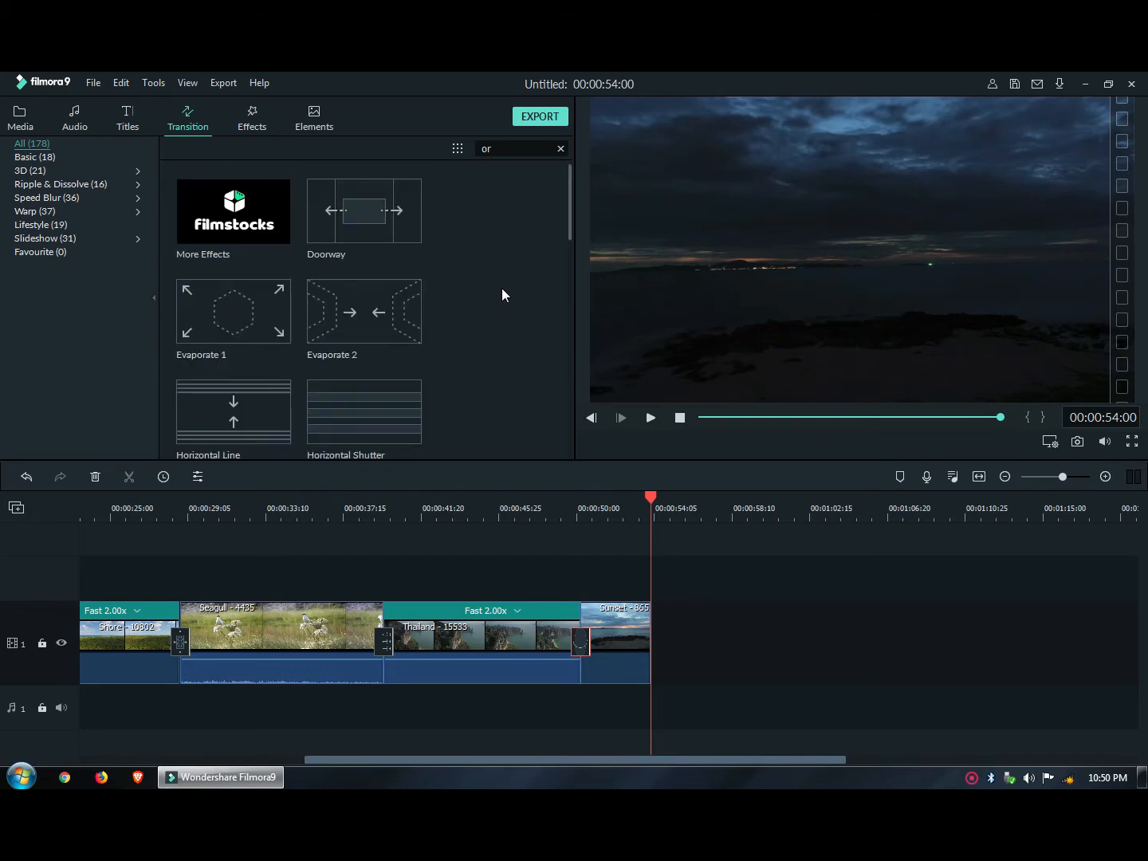
click(37, 160)
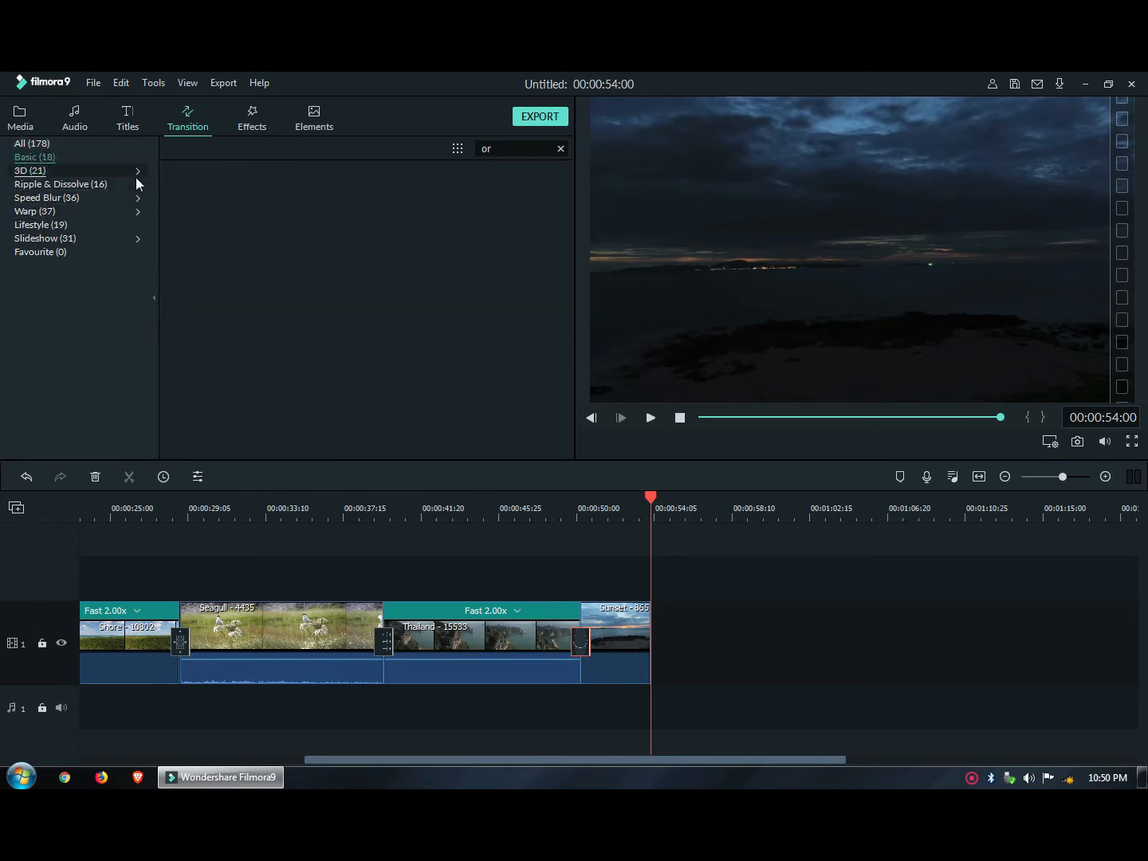
click(46, 177)
scroll(465, 288, down, 2)
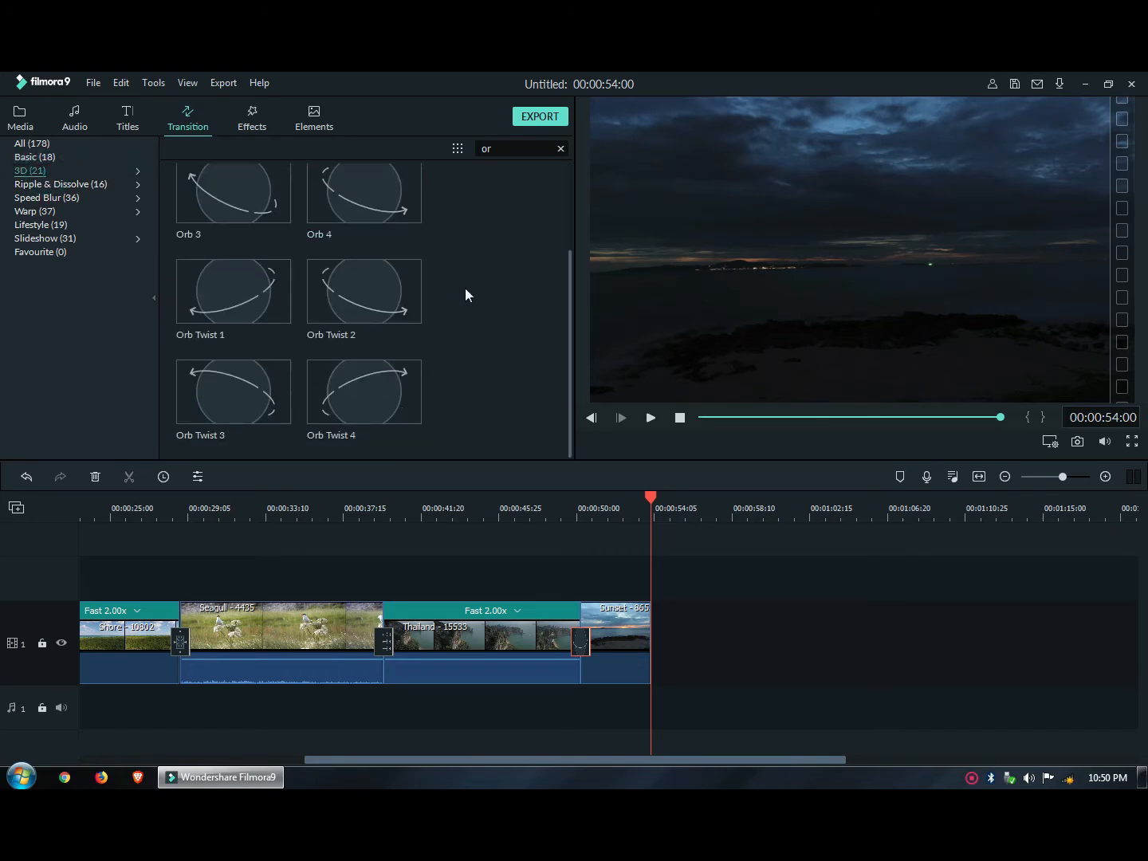
click(83, 195)
click(83, 185)
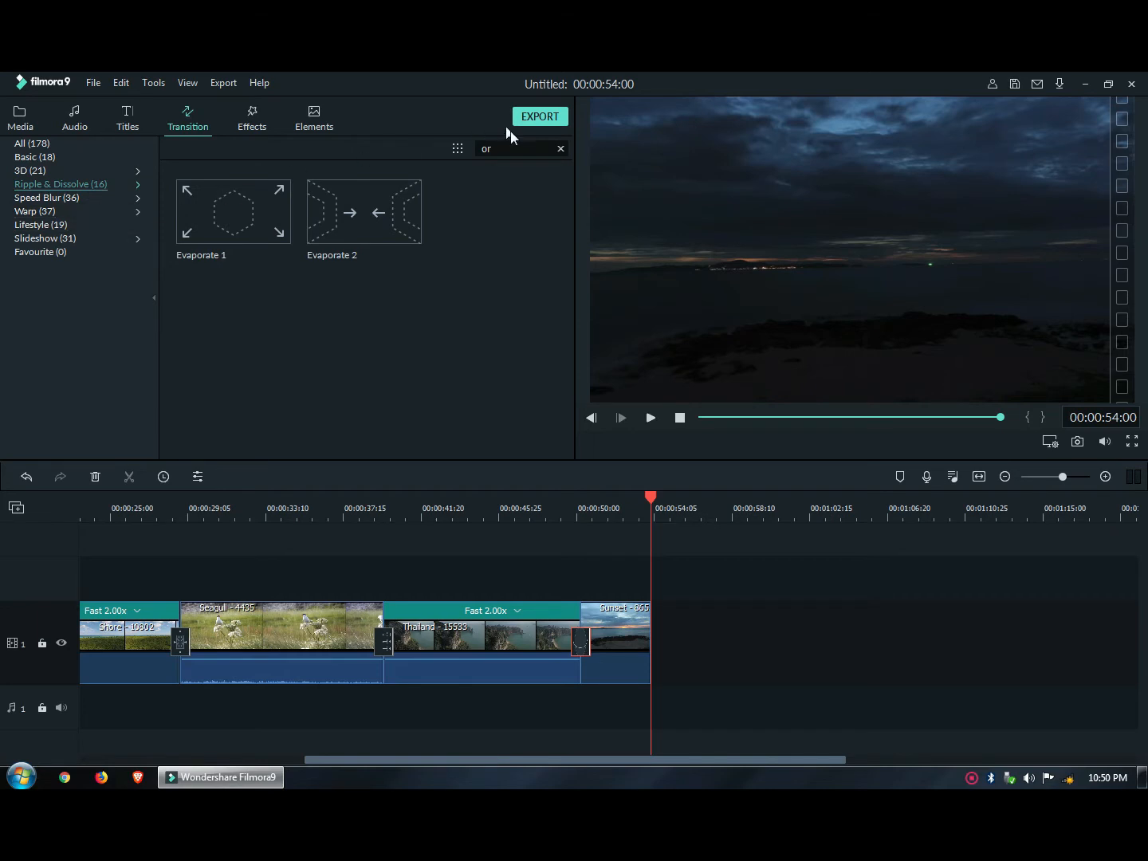
click(561, 148)
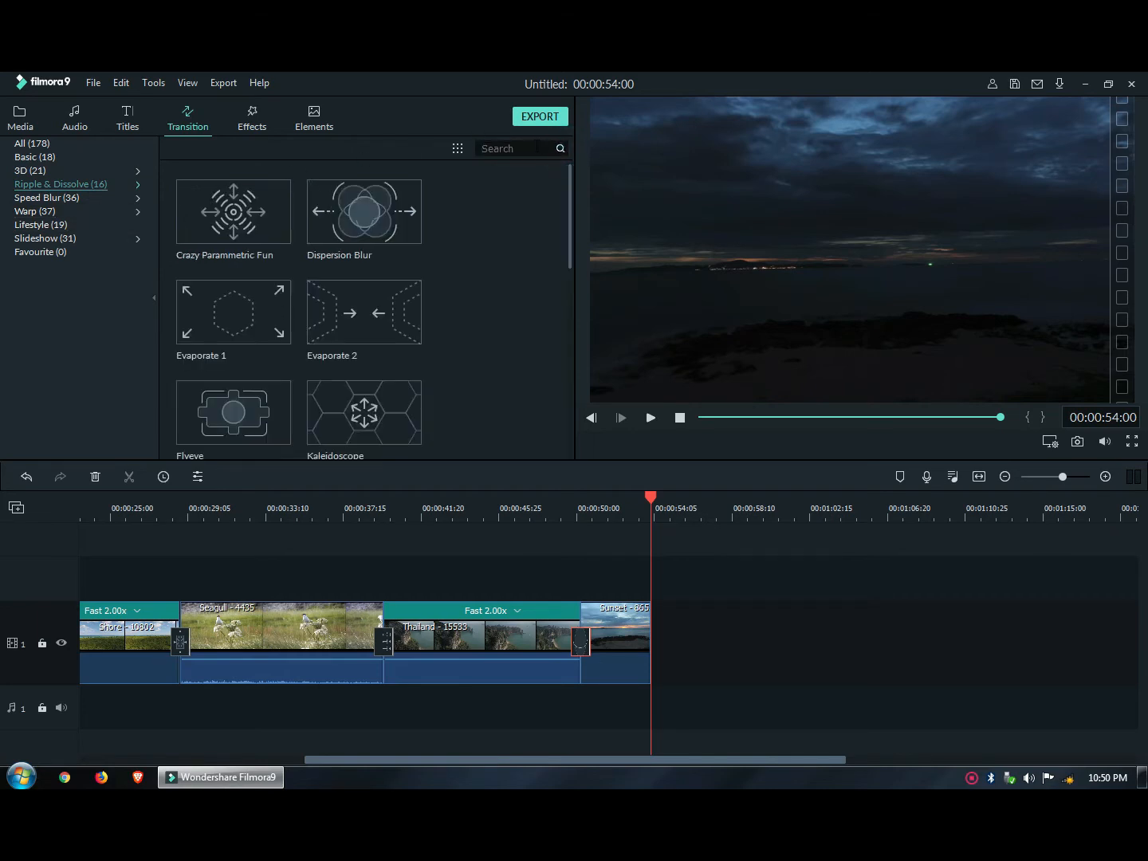
- Search all transitions for "box" and replace Orb 1 on the cut between the Thailand and Sunset clips with Box Flip 1
text(b)
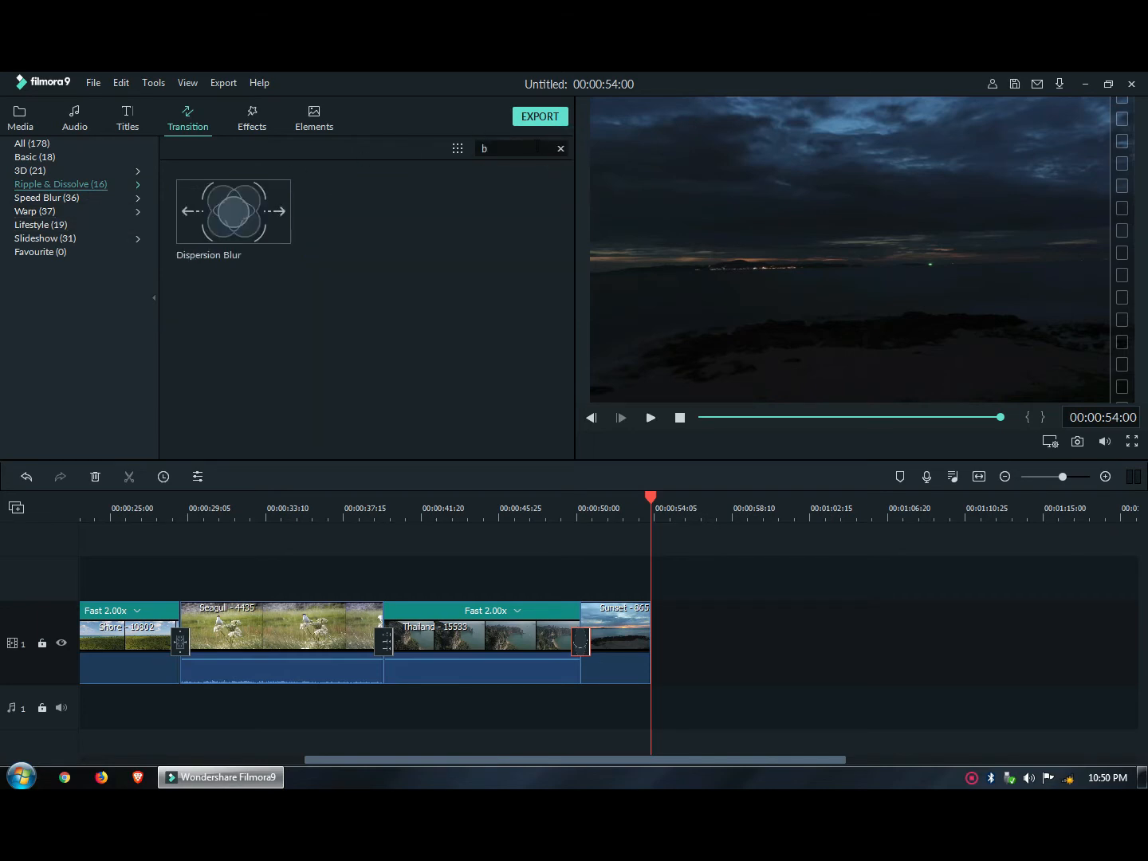
text(ox)
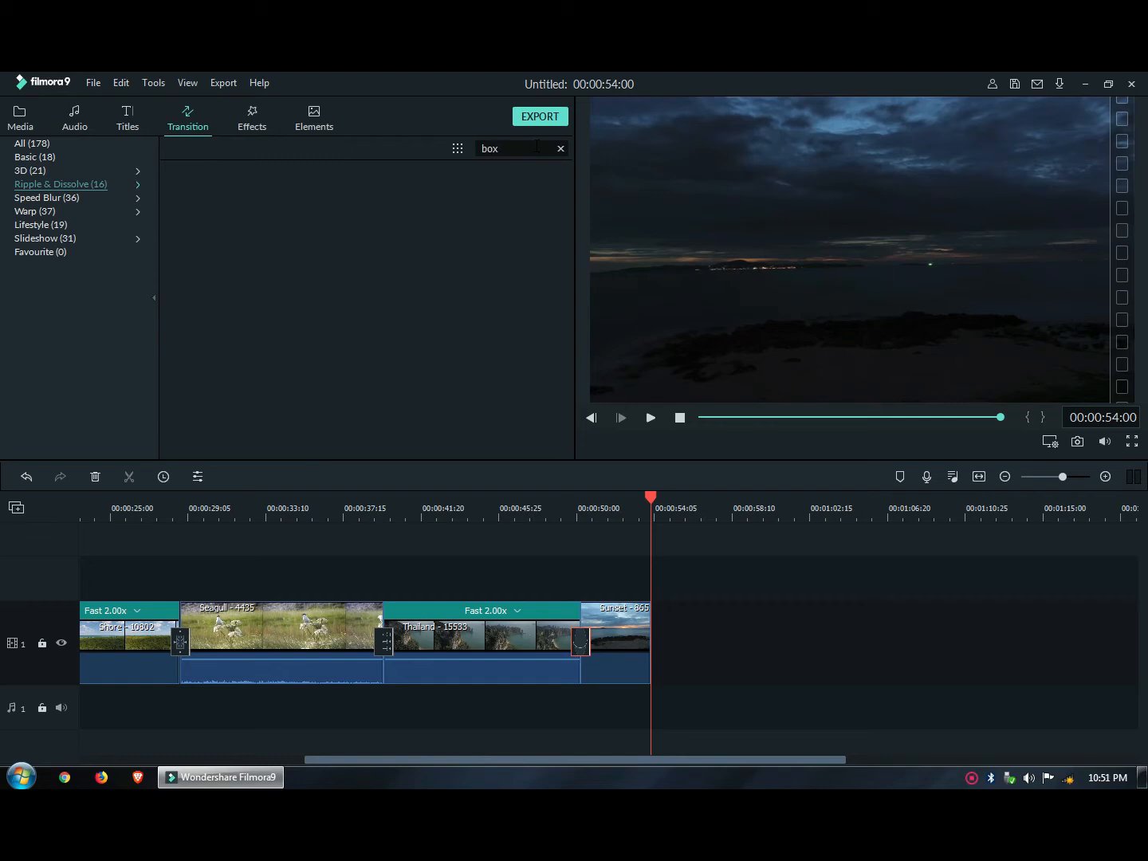
click(33, 145)
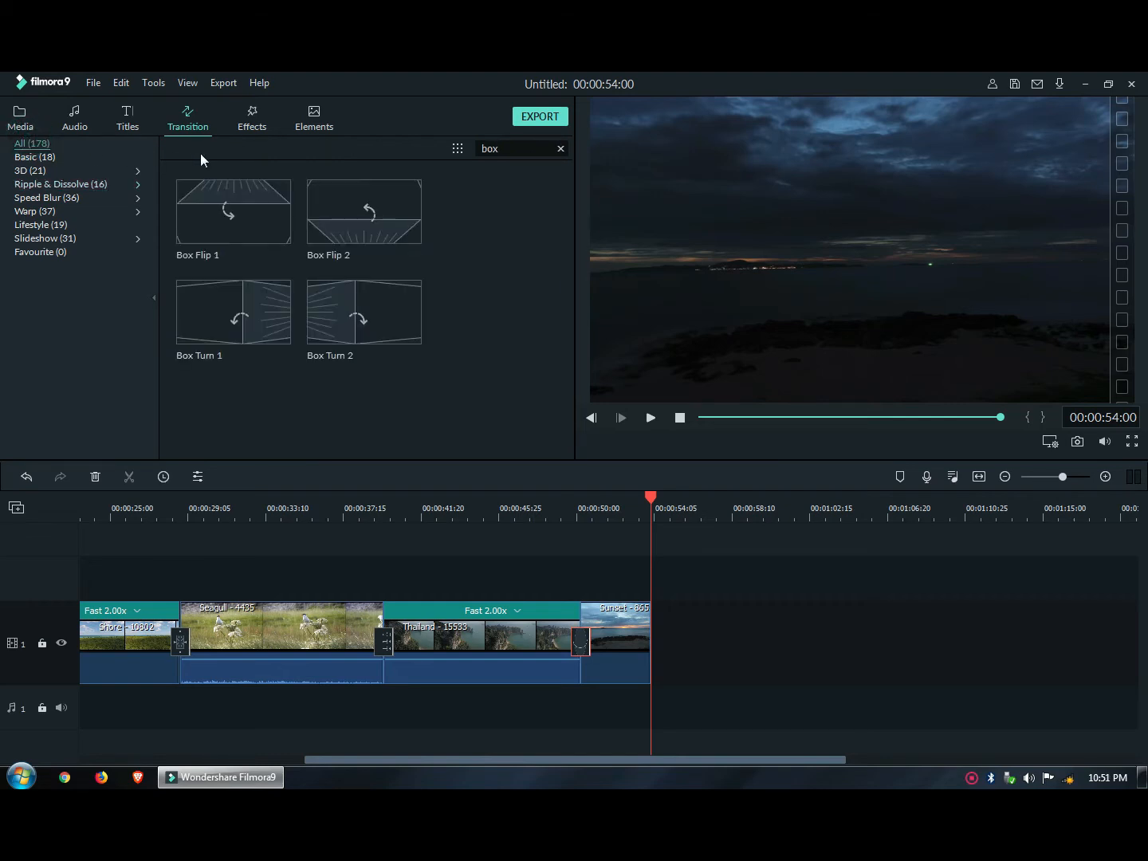
right_click(575, 645)
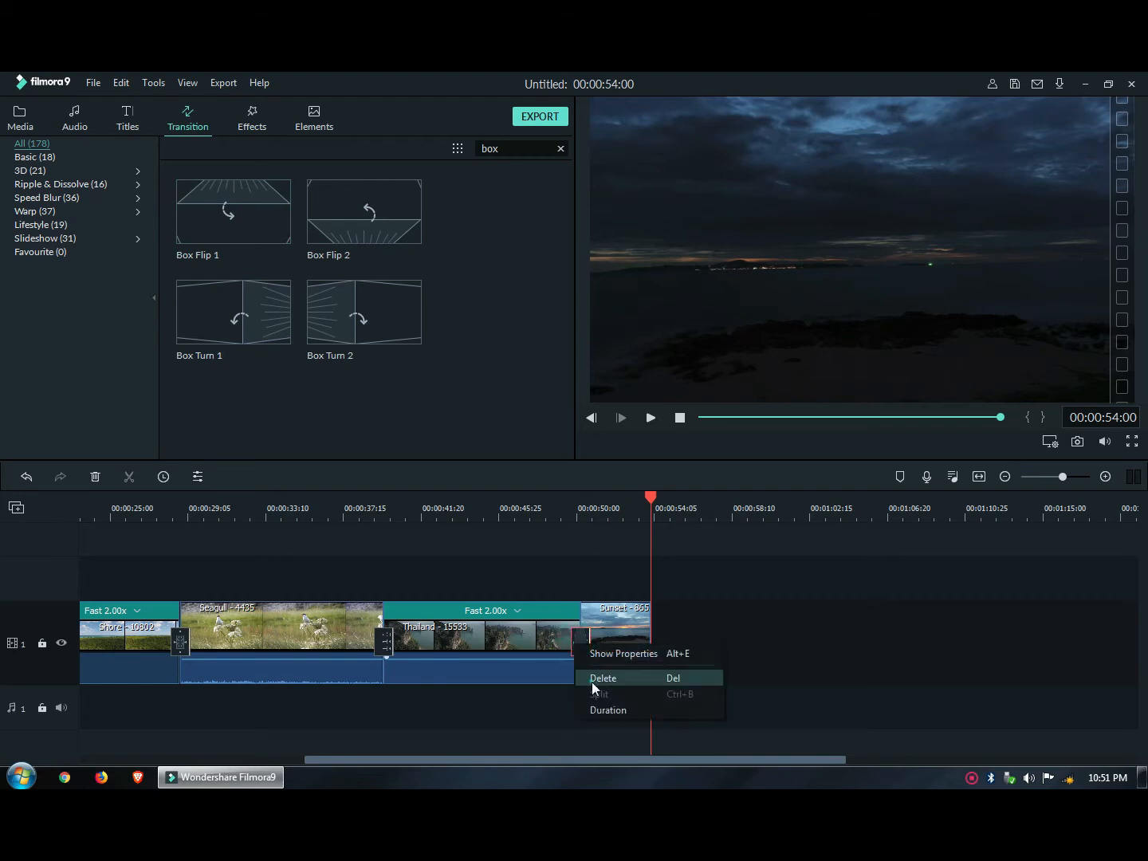
click(592, 678)
drag(227, 217, 563, 640)
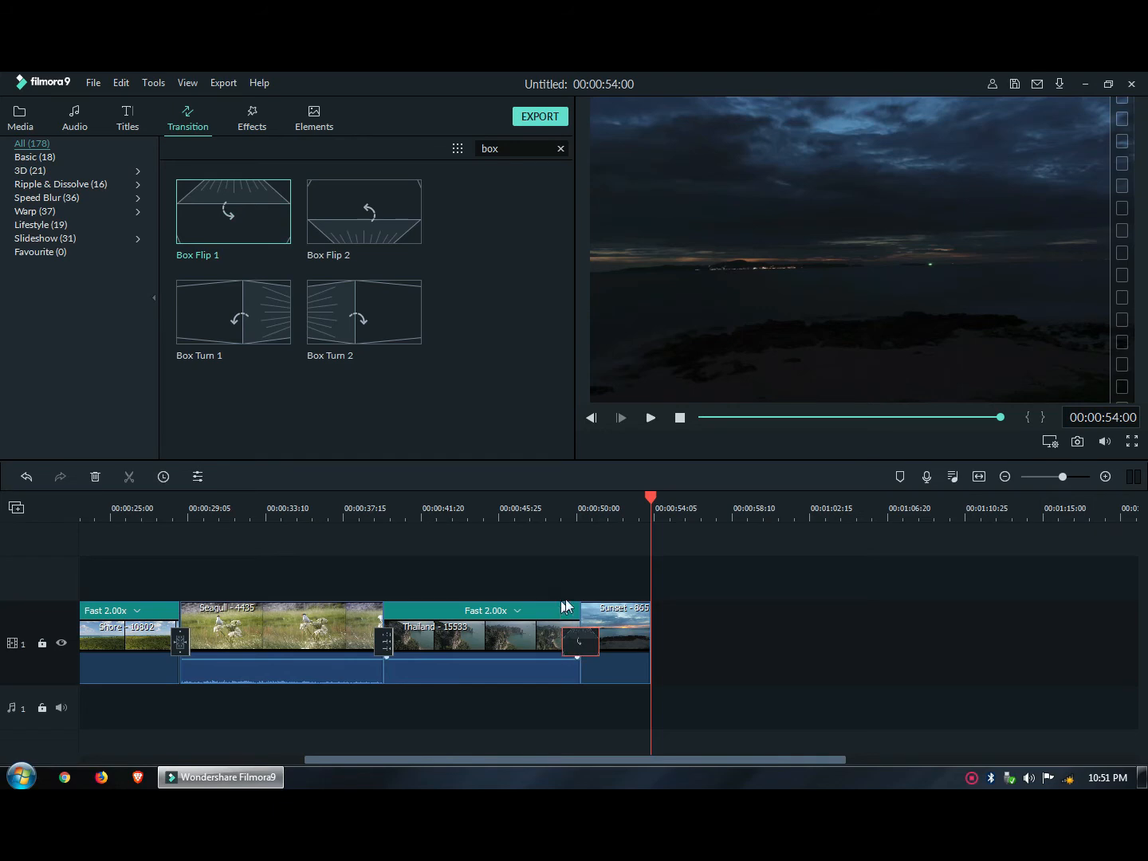
- Set the Box Flip 1 transition's duration to 00:00:01:00 and play from just before it to the end of the Sunset clip
right_click(577, 639)
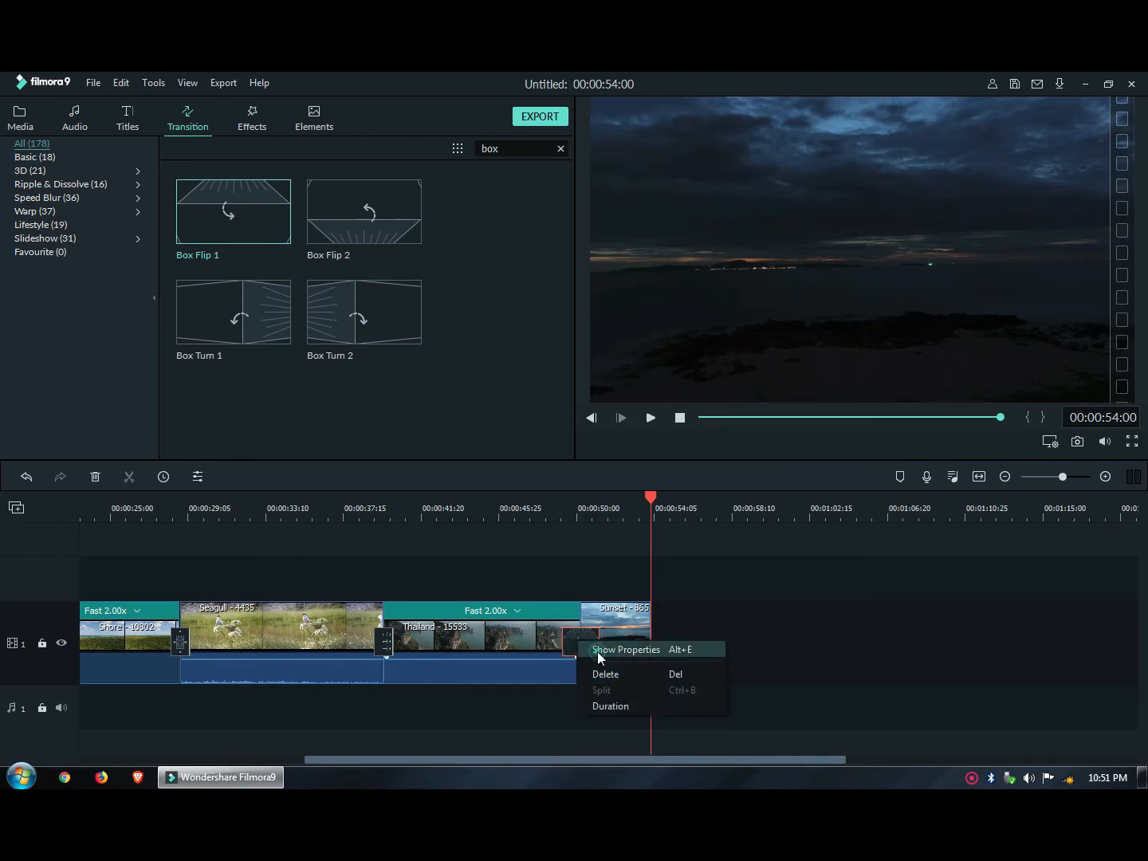
click(597, 650)
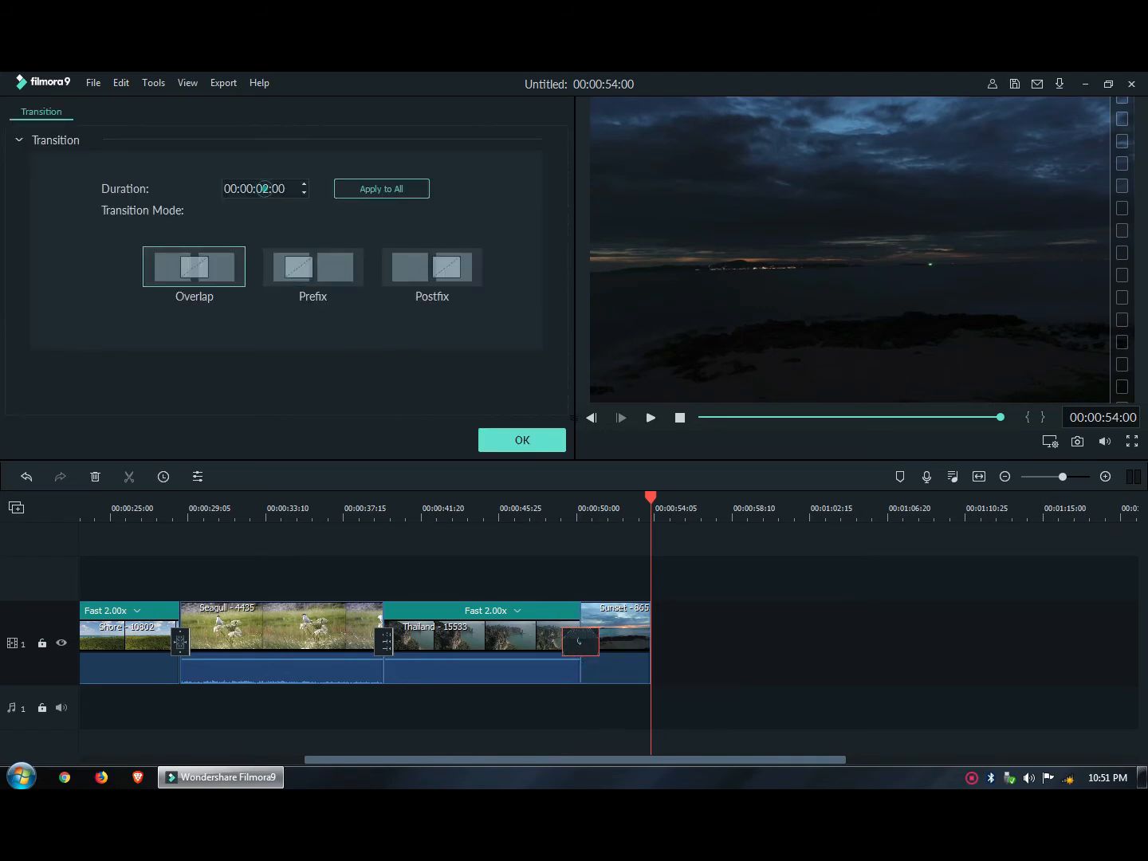
click(264, 188)
text(01)
click(503, 441)
click(562, 508)
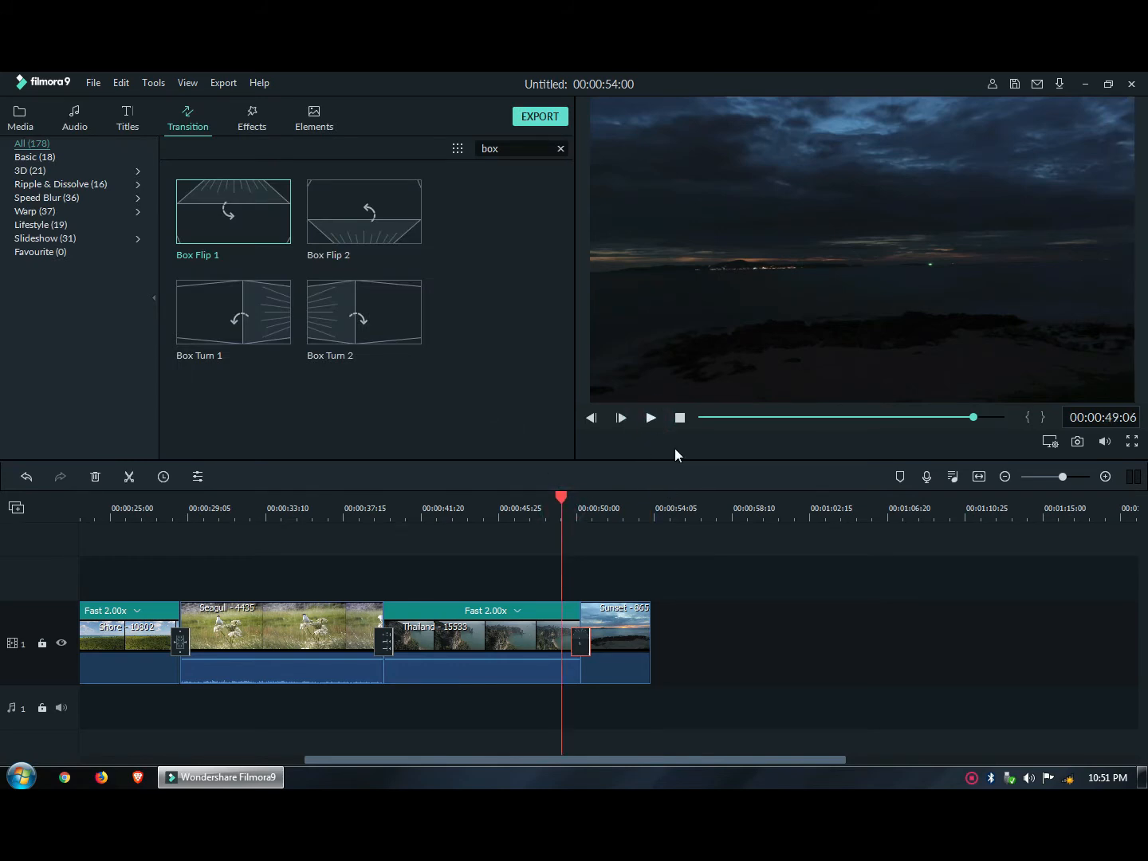
click(651, 419)
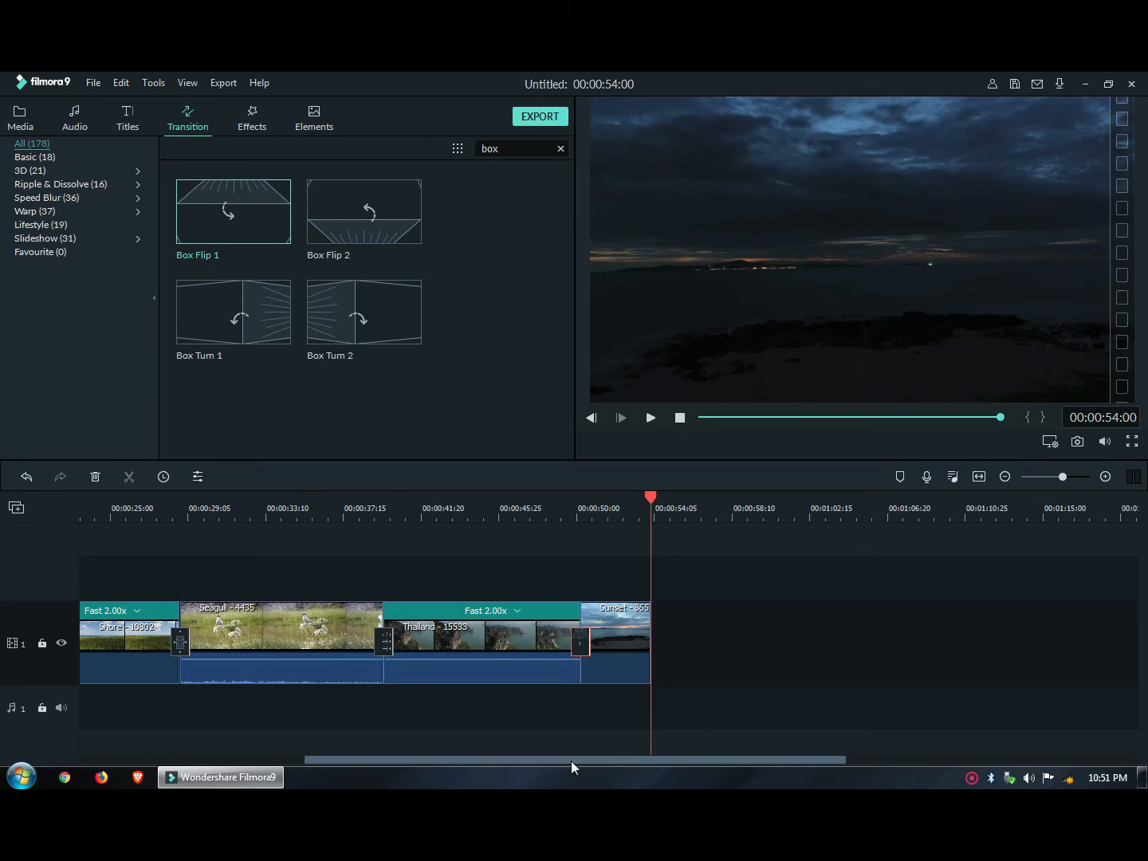
drag(569, 761, 190, 727)
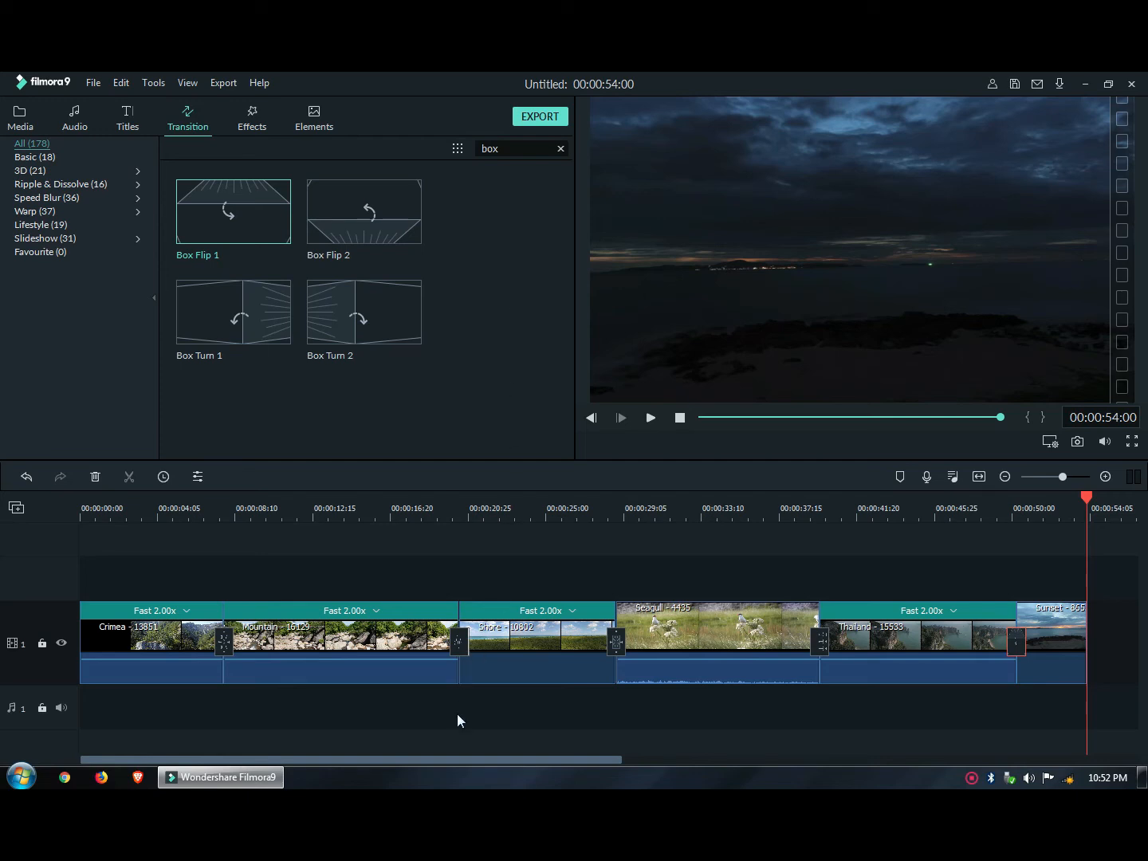
drag(477, 760, 372, 755)
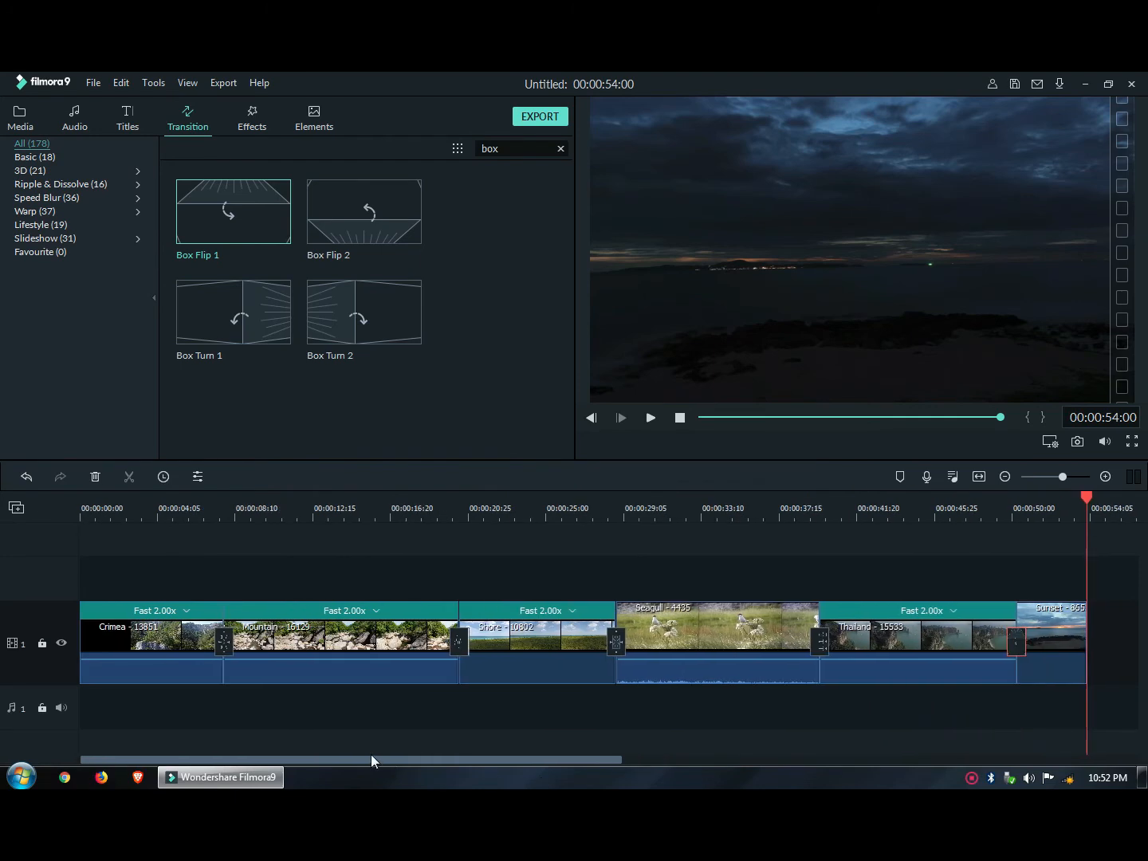